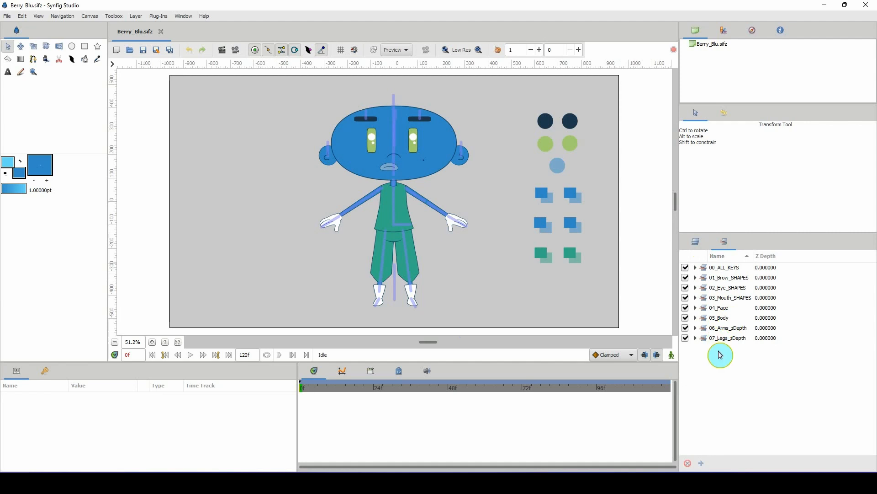
# Step: Create a new set and move the 07_Legs_zDepth set into it
pyautogui.click(705, 280)
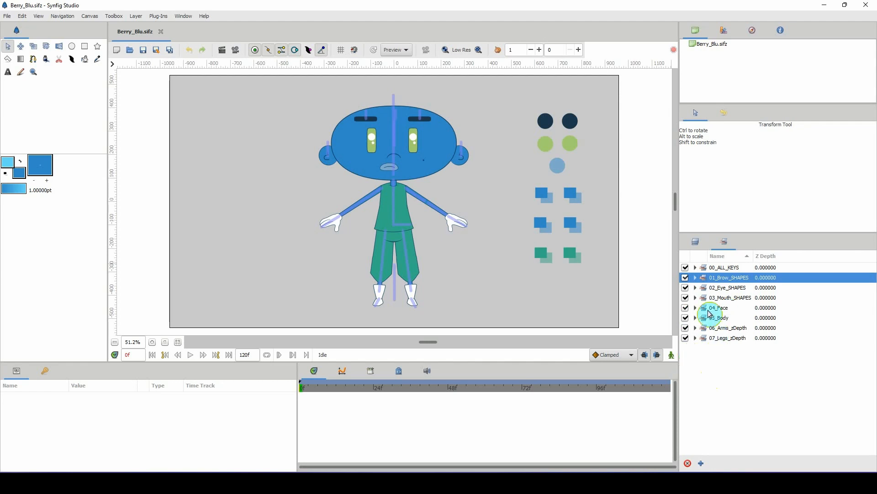
pyautogui.click(706, 338)
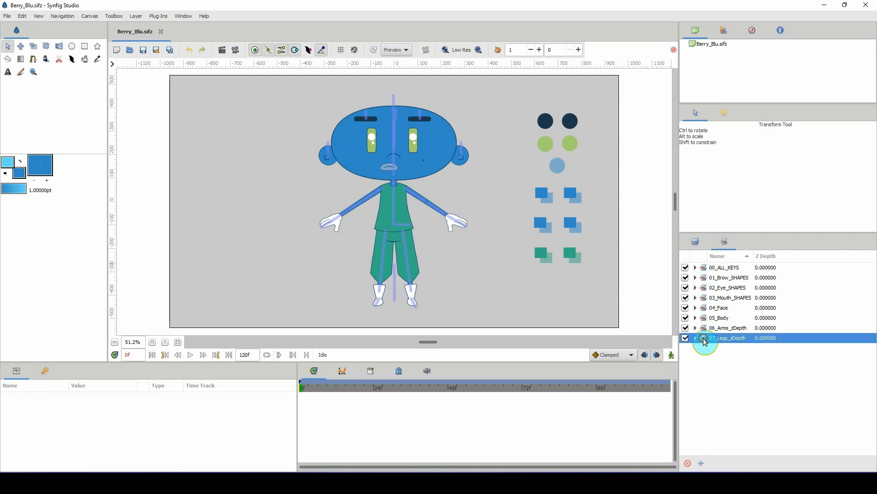
pyautogui.click(702, 464)
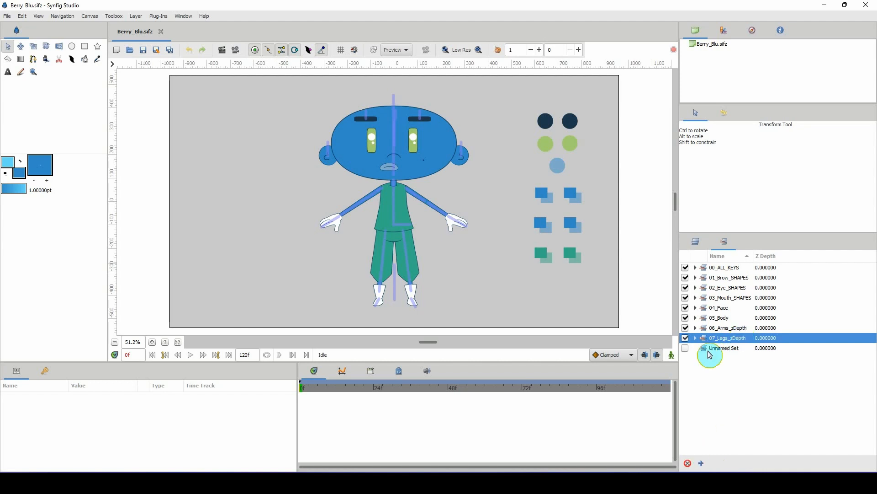
pyautogui.moveTo(704, 340)
pyautogui.mouseDown()
pyautogui.moveTo(707, 349)
pyautogui.moveTo(710, 336)
pyautogui.mouseUp()
# Step: Move the 06_Arms_zDepth set into the unnamed set
pyautogui.click(705, 330)
pyautogui.keyDown('shift'); pyautogui.click(715, 279); pyautogui.keyUp('shift')
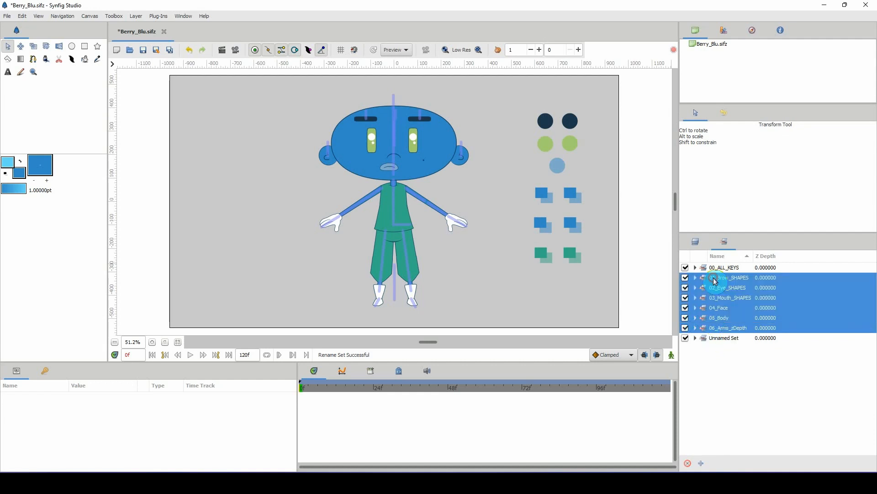
pyautogui.click(720, 340)
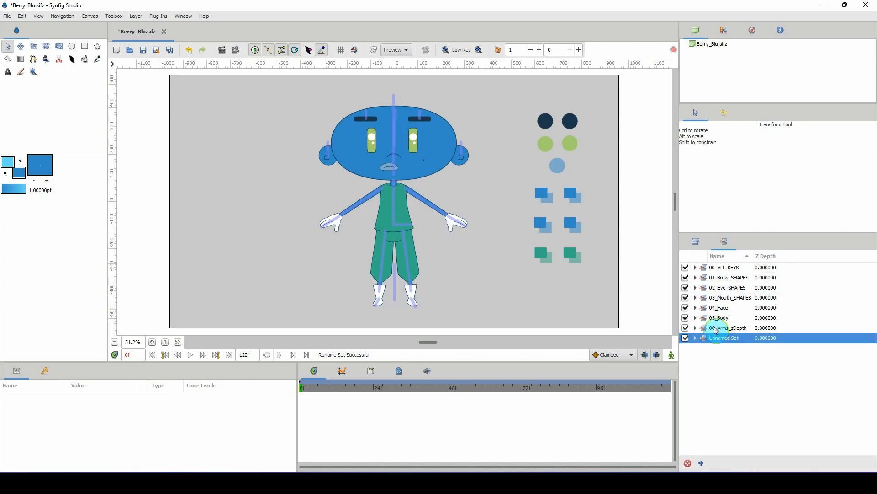
pyautogui.moveTo(704, 329); pyautogui.dragTo(710, 340)
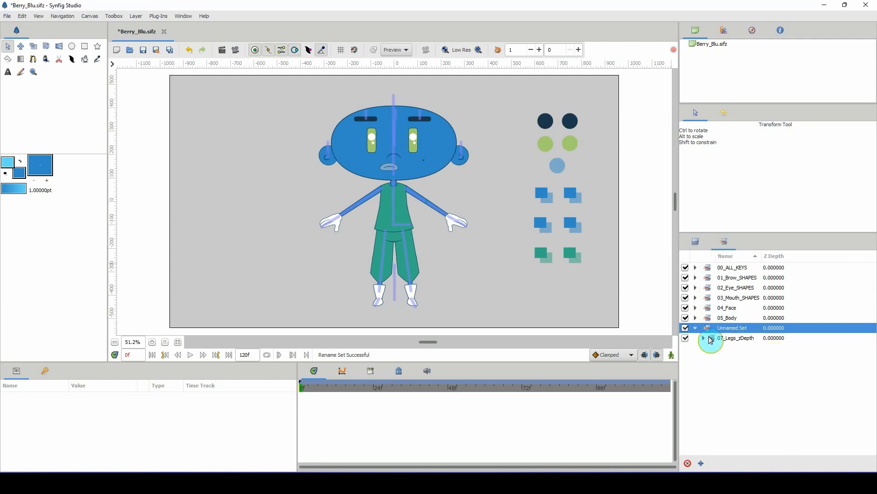
pyautogui.click(715, 330)
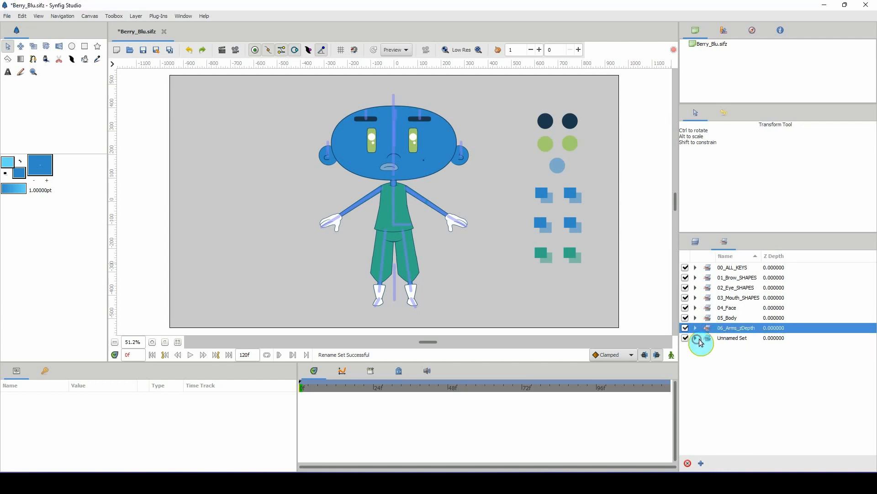
pyautogui.moveTo(711, 329); pyautogui.dragTo(700, 340)
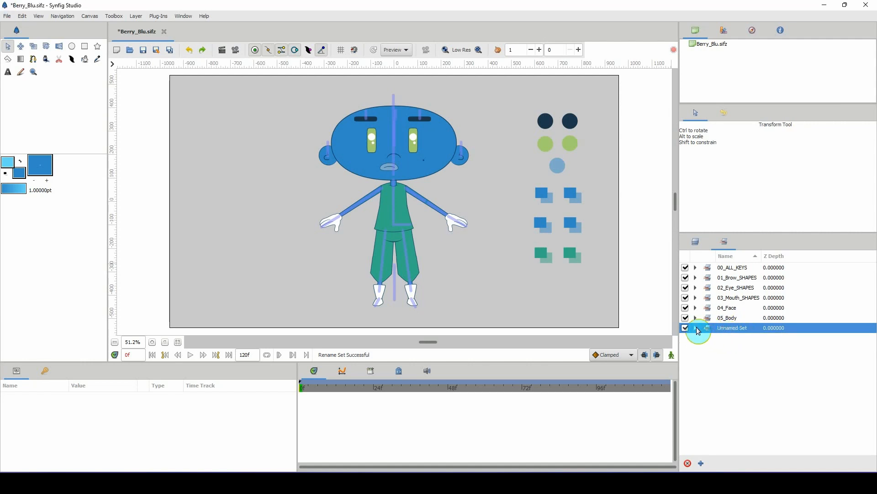
# Step: Inspect the contents of the unnamed set and its nested 07_Legs_zDepth set
pyautogui.click(696, 329)
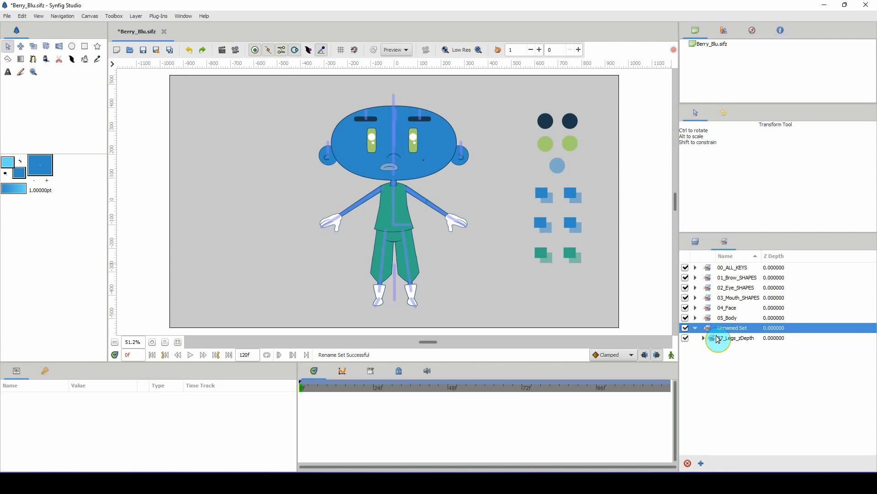
pyautogui.click(704, 338)
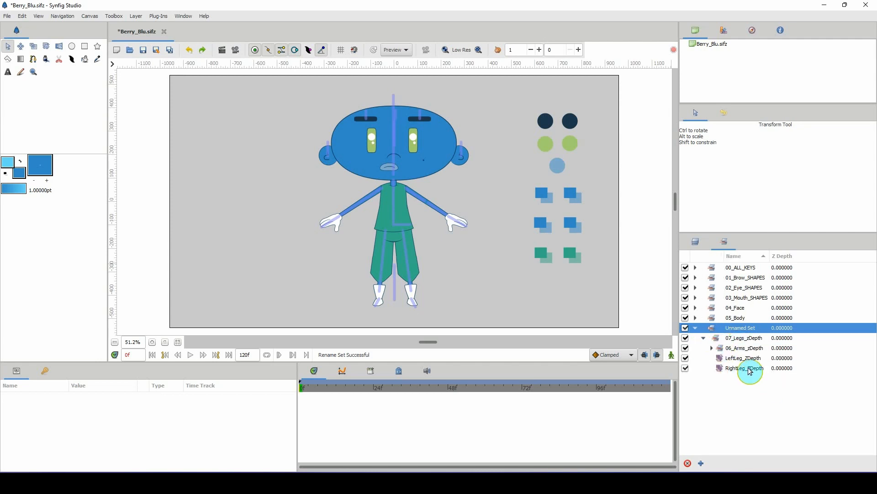
pyautogui.click(703, 338)
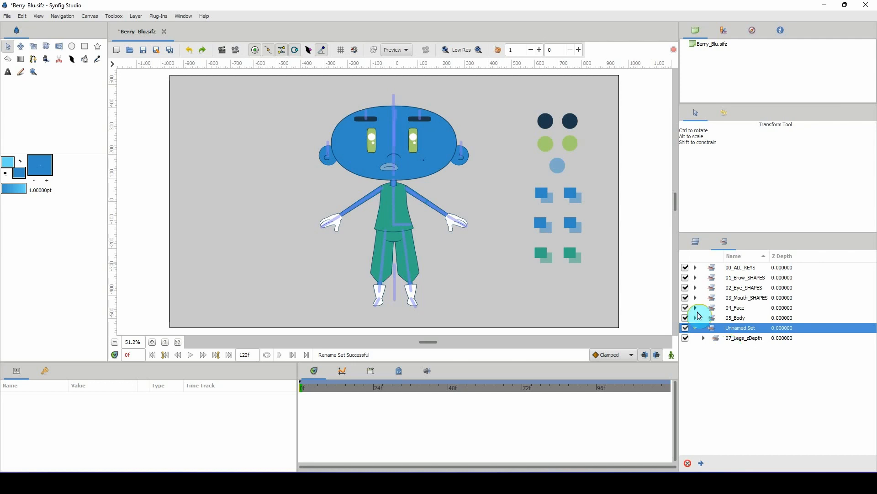
pyautogui.click(695, 328)
# Step: Move the remaining sets from 01_Brow_SHAPES to 05_Body into the unnamed set, leaving out 00_ALL_KEYS
pyautogui.click(716, 319)
pyautogui.moveTo(716, 319); pyautogui.dragTo(713, 287)
pyautogui.click(714, 307)
pyautogui.click(712, 300)
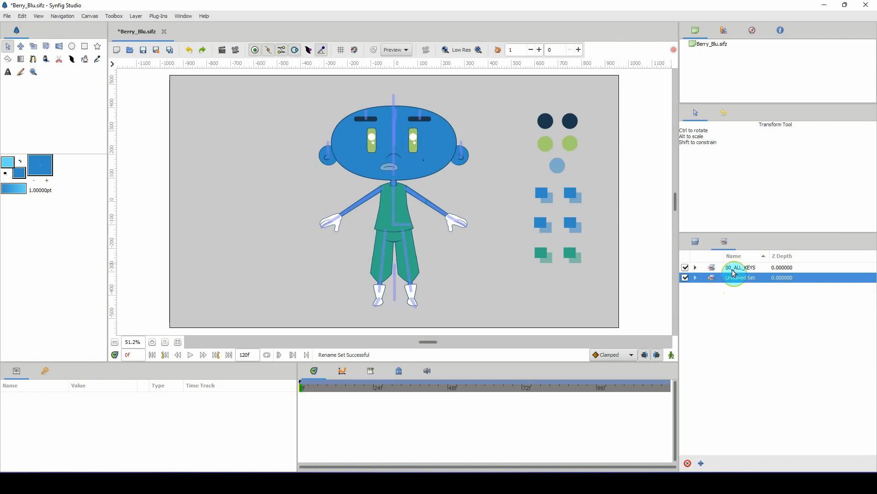
# Step: Rename the unnamed set as Everything
pyautogui.doubleClick(735, 276)
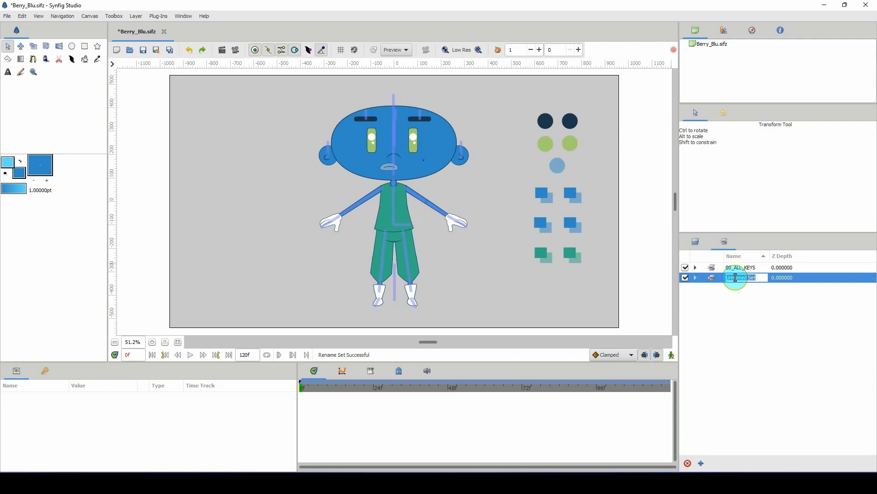
pyautogui.write('E')
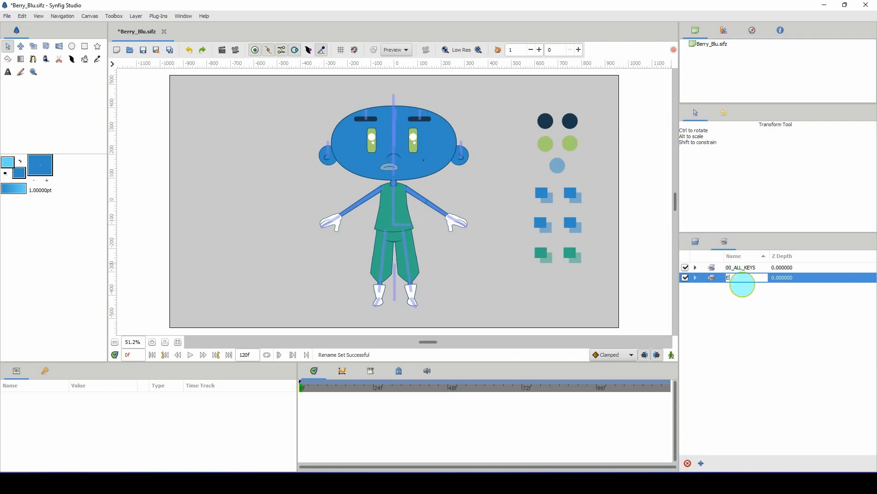
pyautogui.write('verything')
pyautogui.press('Return')
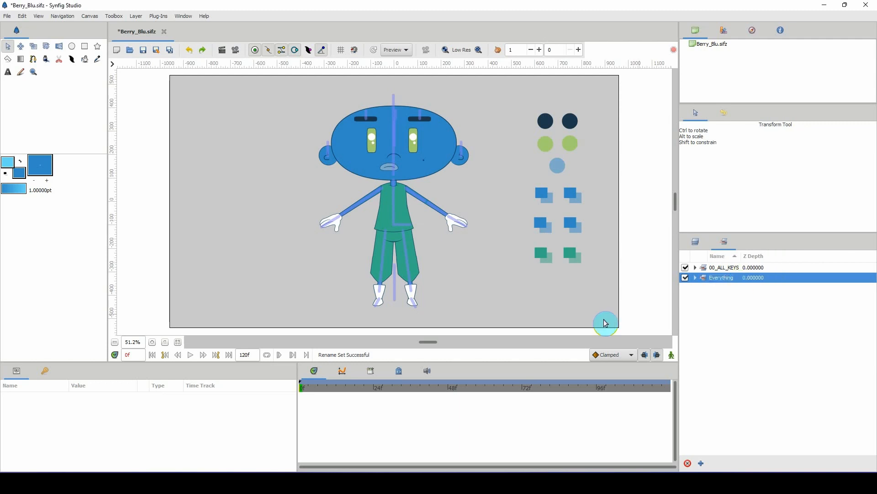
# Step: Activate all layers in the Everything set so the character's and palette's handles show on the canvas
pyautogui.click(695, 278)
pyautogui.click(696, 278)
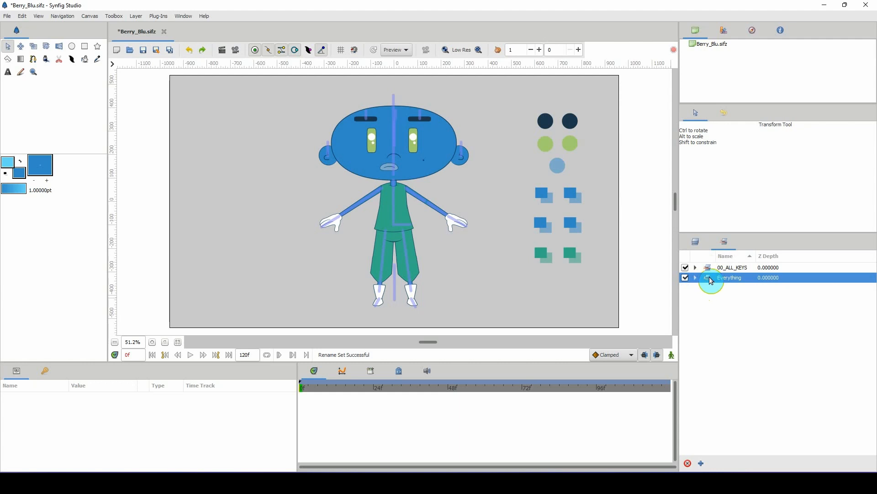
pyautogui.doubleClick(709, 279)
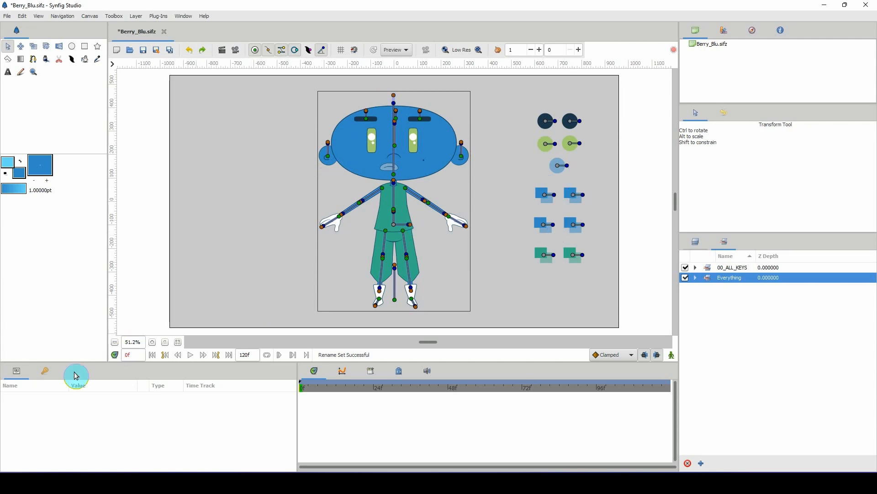
# Step: Delete the keyframe at frame 0 and return to the parameter list
pyautogui.click(48, 371)
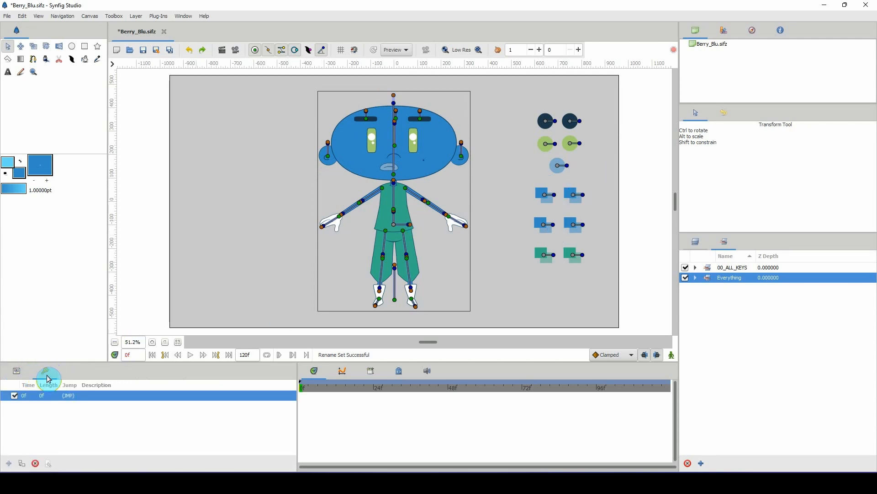
pyautogui.click(36, 463)
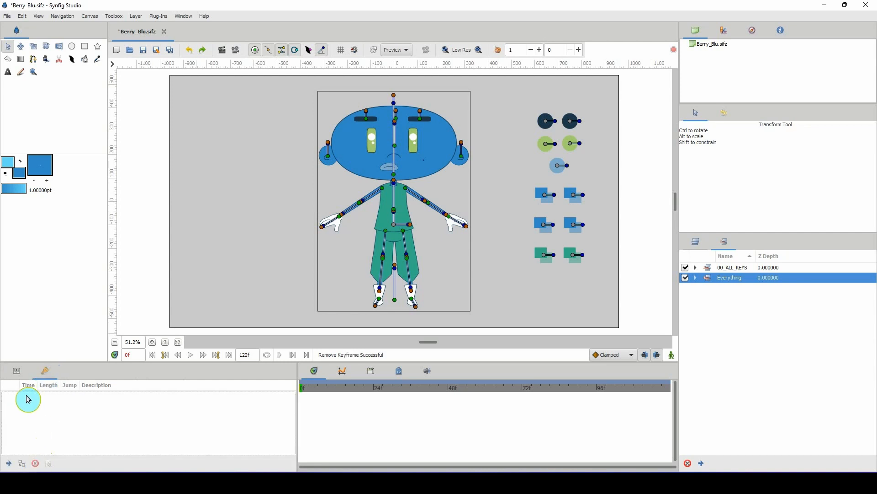
pyautogui.click(20, 378)
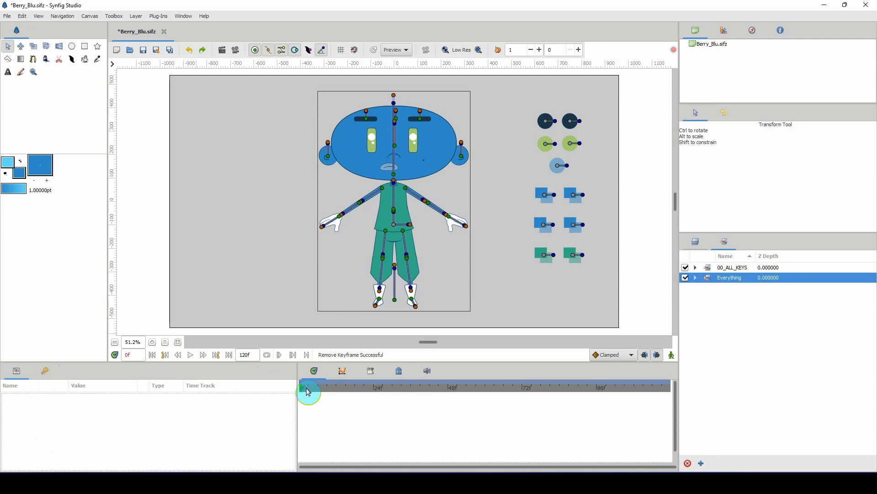
# Step: Hide the vertex handles on the canvas and go to frame 1
pyautogui.click(307, 387)
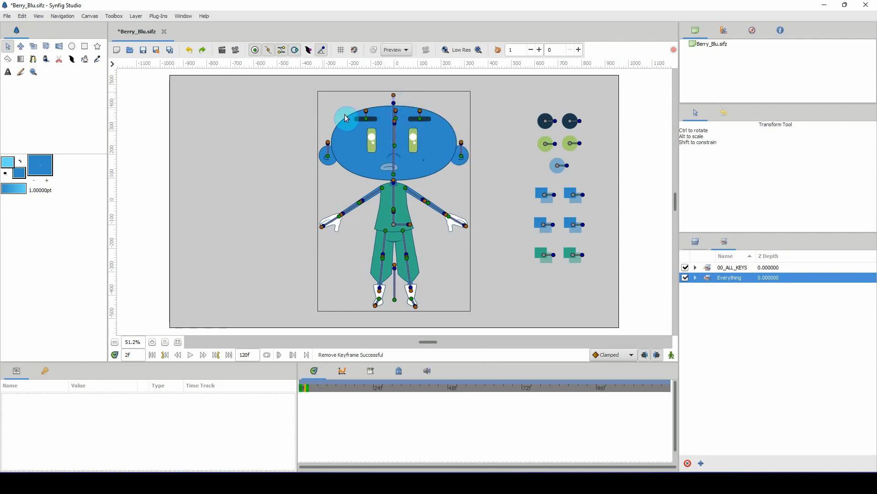
pyautogui.click(267, 54)
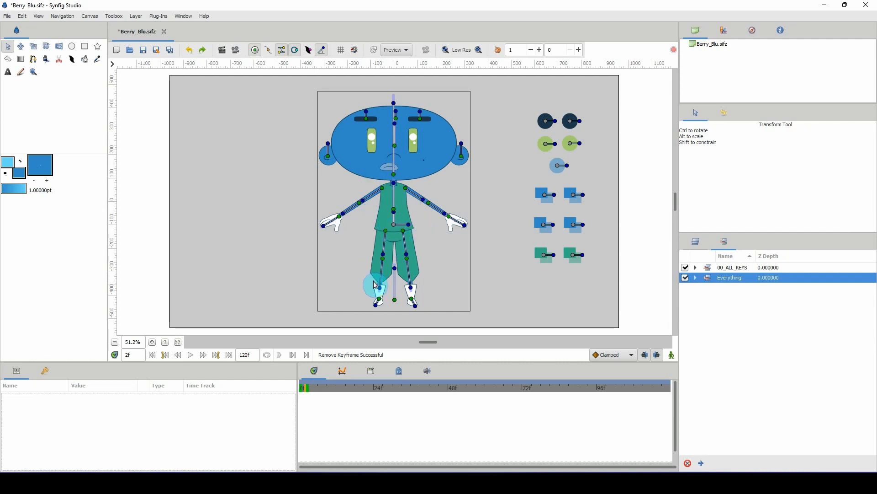
pyautogui.click(309, 389)
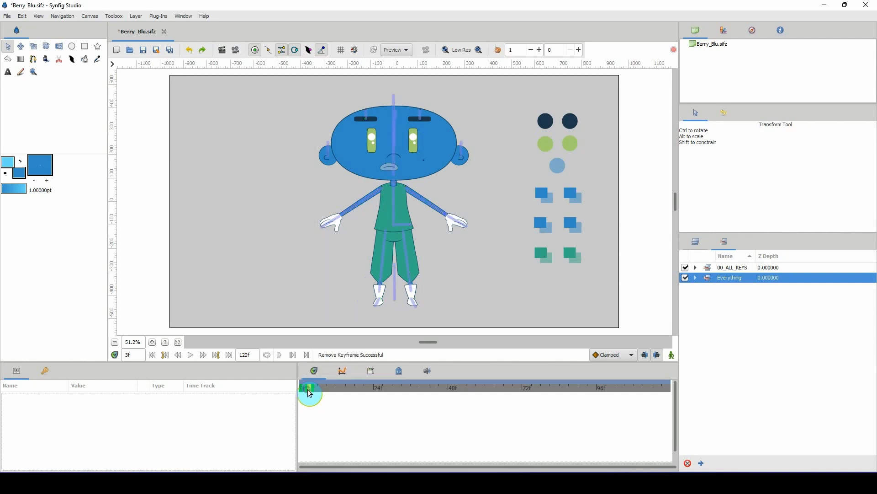
pyautogui.click(305, 388)
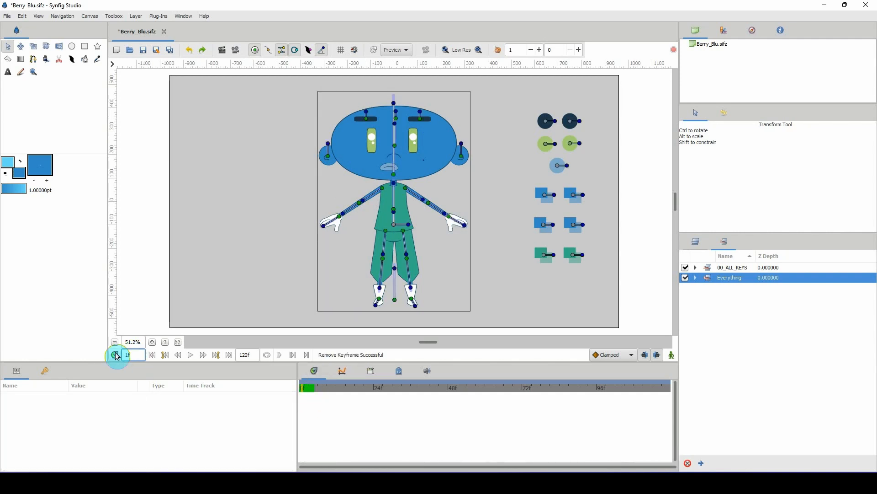
# Step: Set the default interpolation to Constant and turn on animate editing mode
pyautogui.click(615, 357)
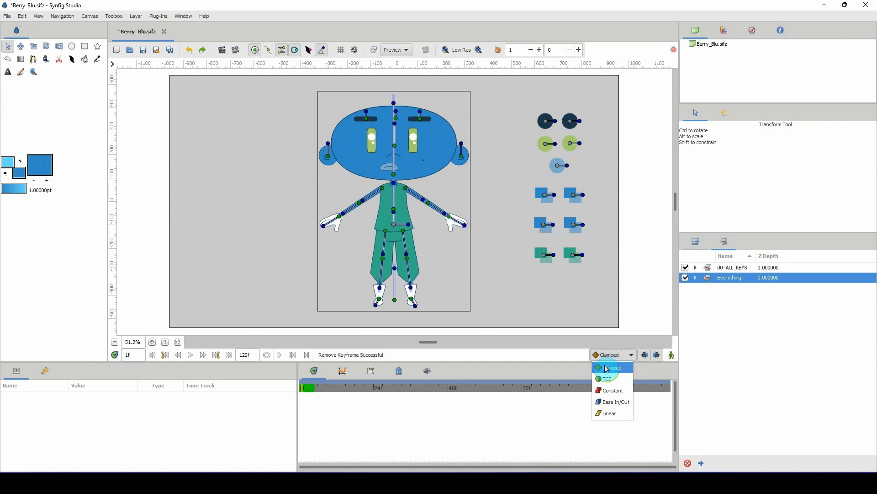
pyautogui.click(612, 390)
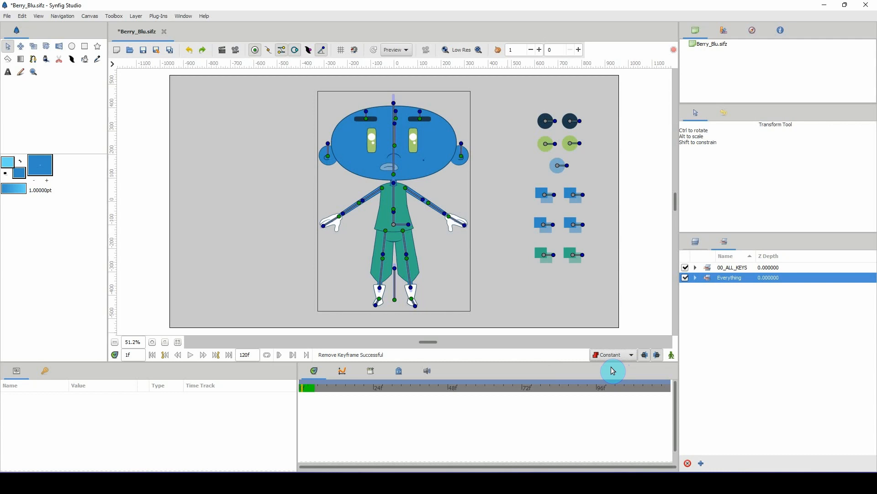
pyautogui.click(671, 359)
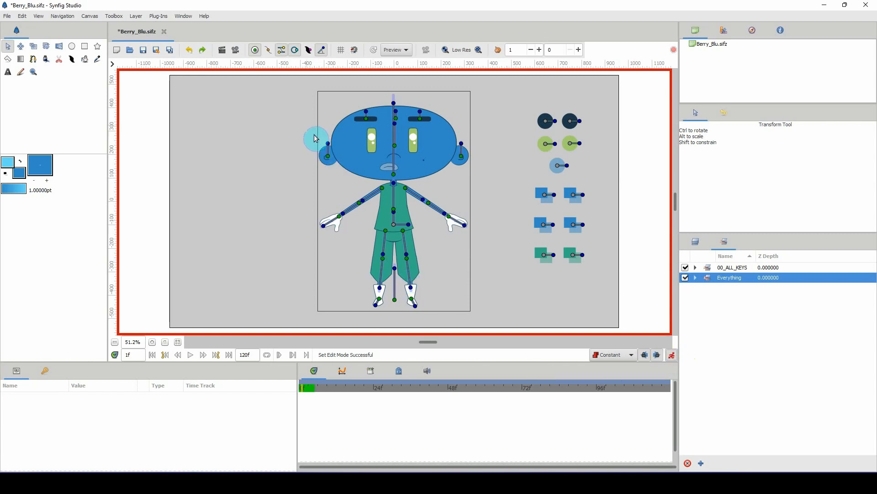
# Step: Select all the character's handles and nudge them left, right, up and down back into place to record the pose at frame 1
pyautogui.moveTo(272, 91); pyautogui.dragTo(503, 323)
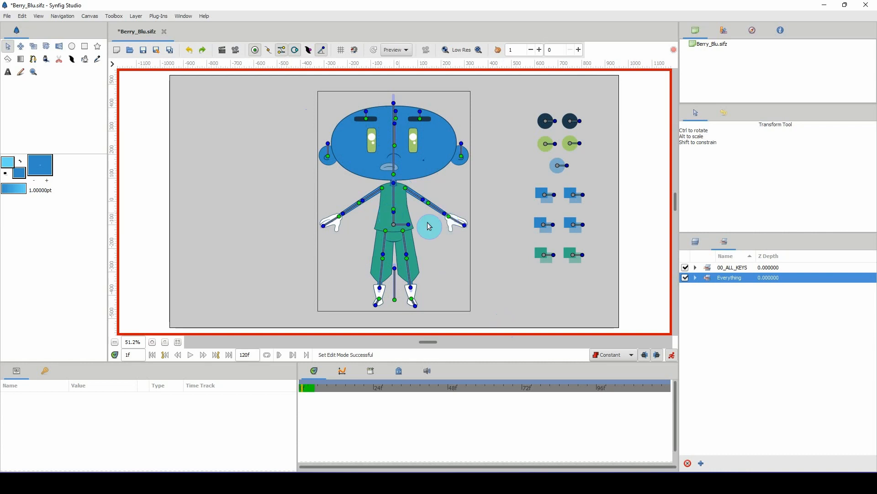
pyautogui.moveTo(279, 84); pyautogui.dragTo(485, 323)
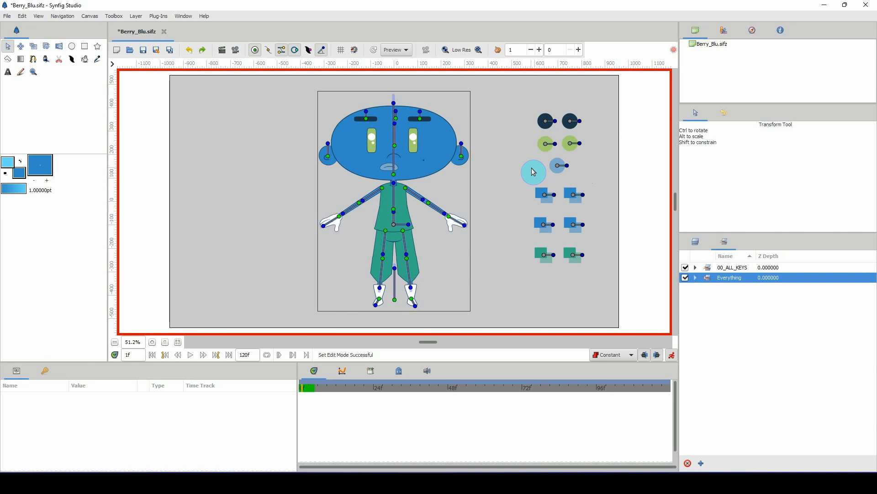
pyautogui.moveTo(311, 86); pyautogui.dragTo(487, 329)
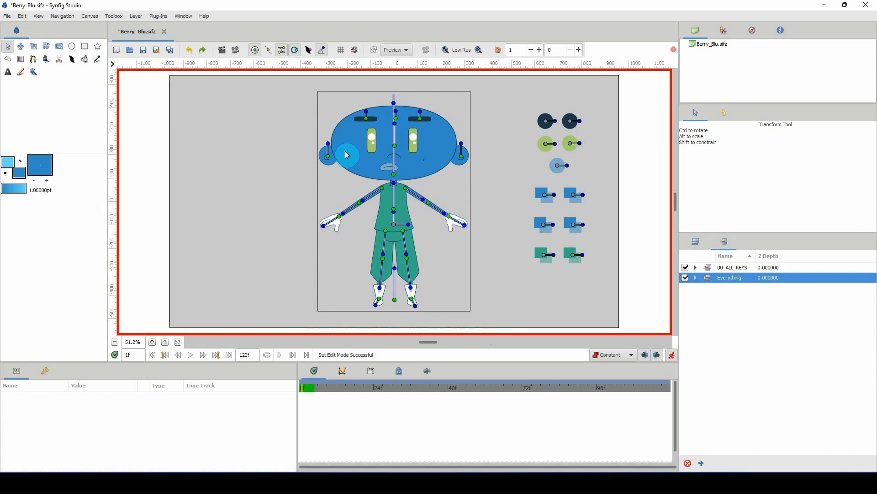
pyautogui.press('Left')
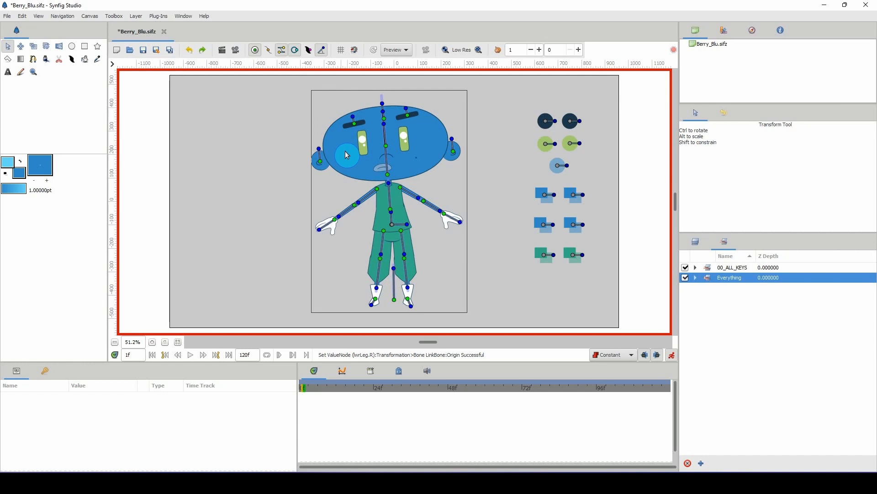
pyautogui.hotkey('ctrl', 'z')
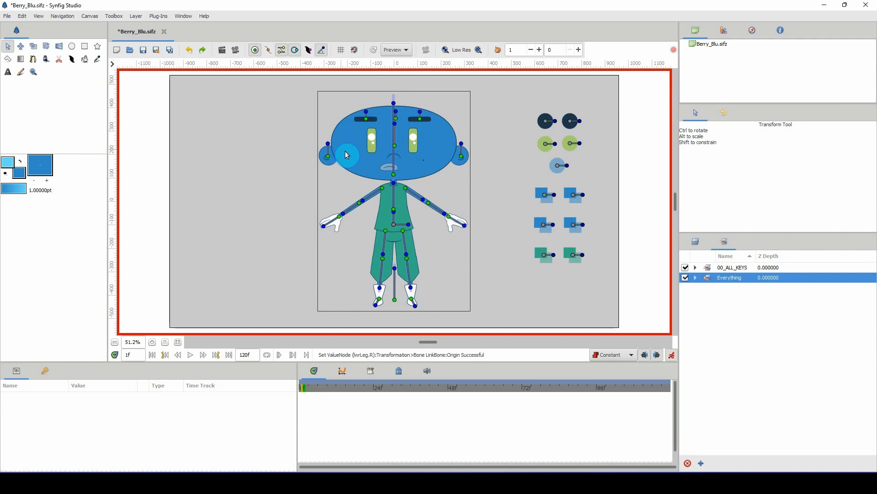
pyautogui.hotkey('ctrl', 'r')
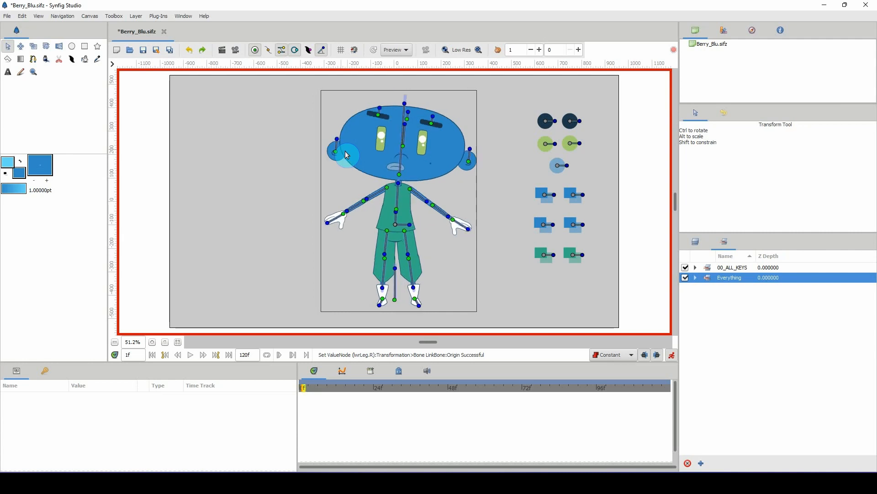
pyautogui.hotkey('ctrl', 'z')
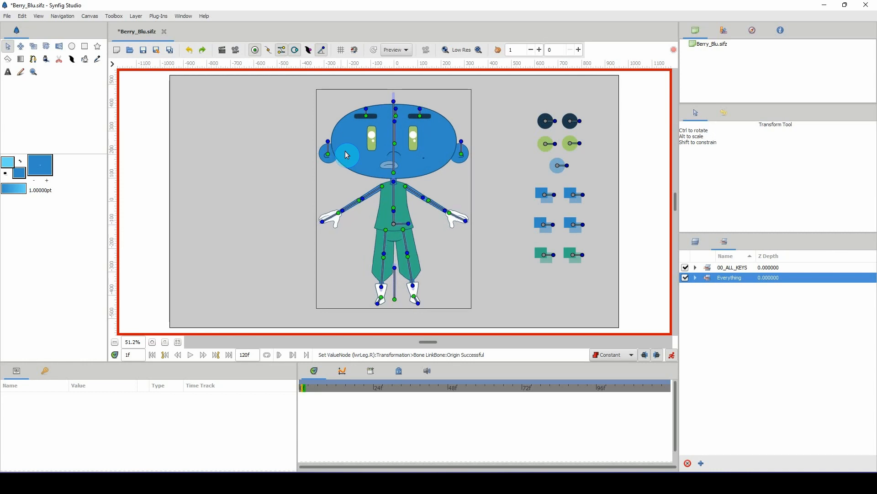
pyautogui.hotkey('ctrl', 'z')
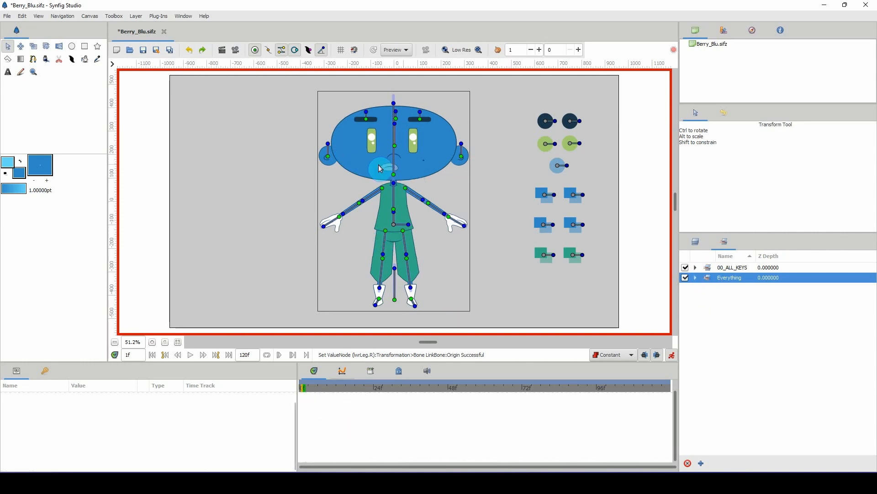
# Step: Expand the Everything set down to 05_Body and examine the leg z-depth layers and the Body_B and Master skeletons
pyautogui.click(695, 278)
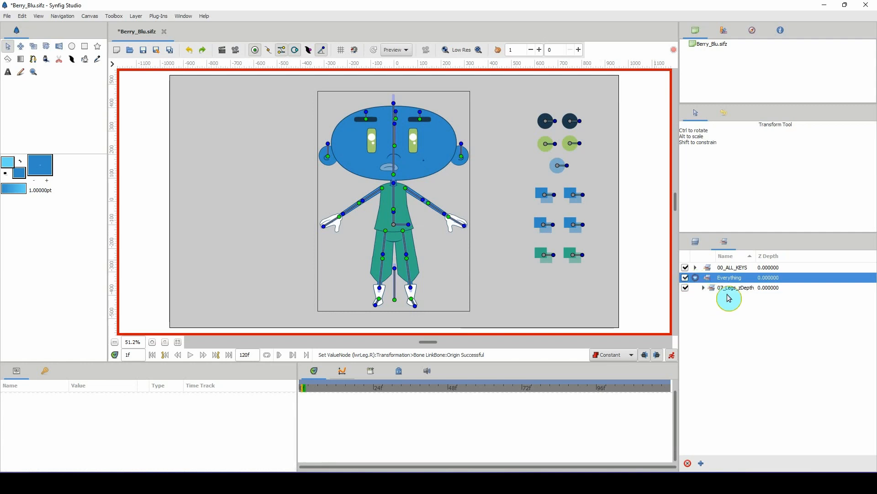
pyautogui.click(704, 288)
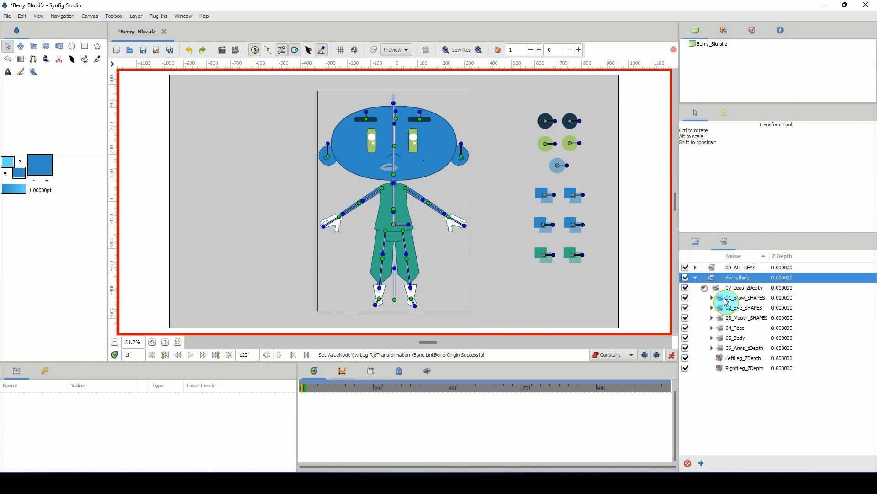
pyautogui.click(739, 370)
pyautogui.click(741, 359)
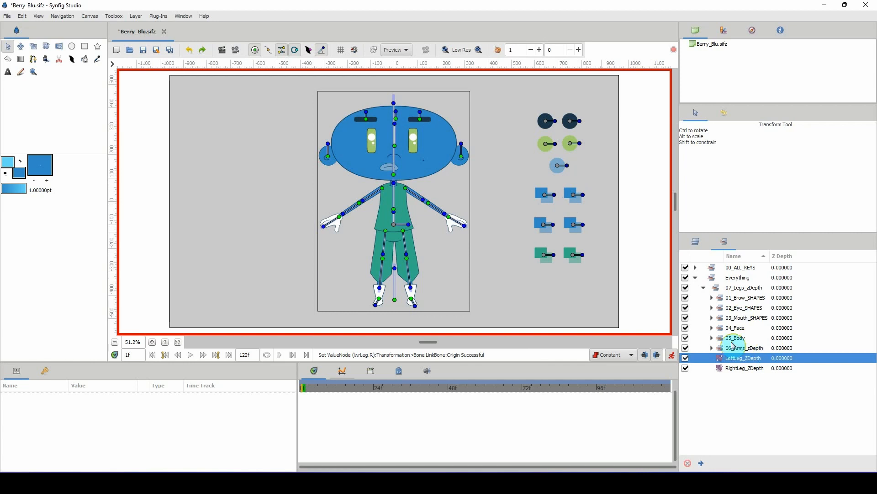
pyautogui.click(720, 339)
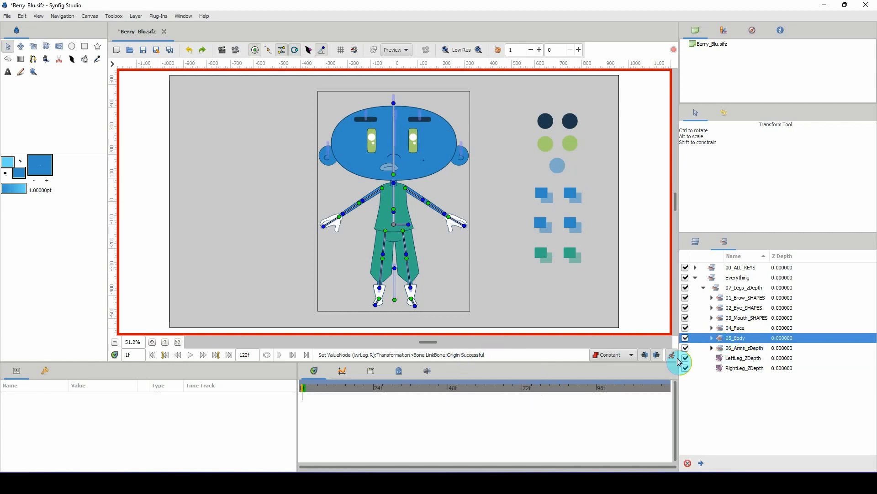
pyautogui.click(713, 339)
pyautogui.click(730, 349)
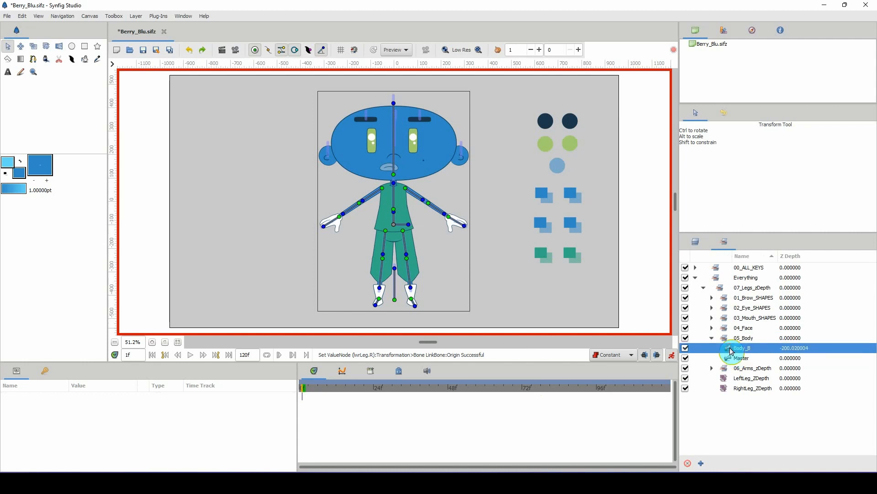
pyautogui.click(731, 358)
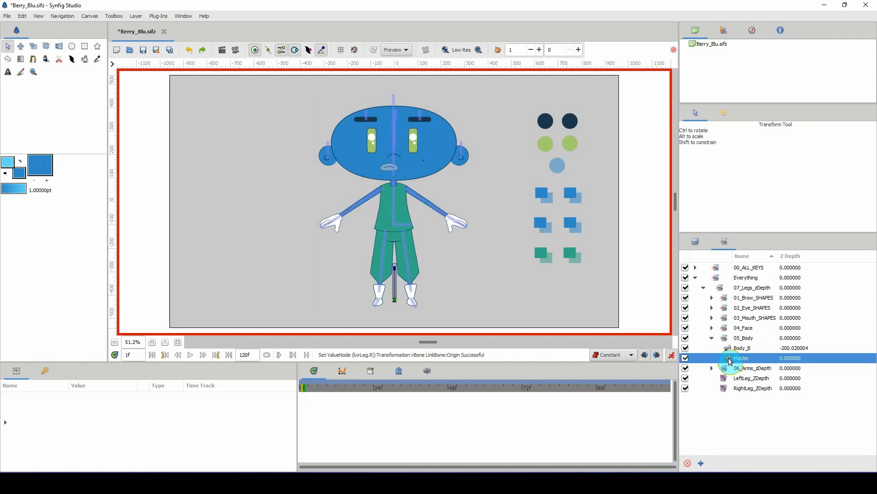
pyautogui.click(712, 338)
# Step: Compare the frame 1 keyframes of 00_ALL_KEYS, 05_Body and the Body_B skeleton, and collapse the Everything set
pyautogui.click(716, 268)
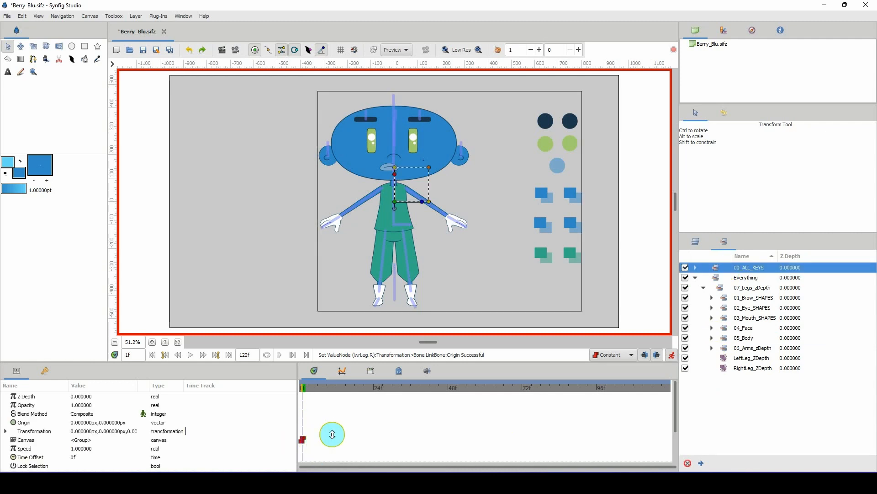
pyautogui.click(733, 341)
pyautogui.click(724, 339)
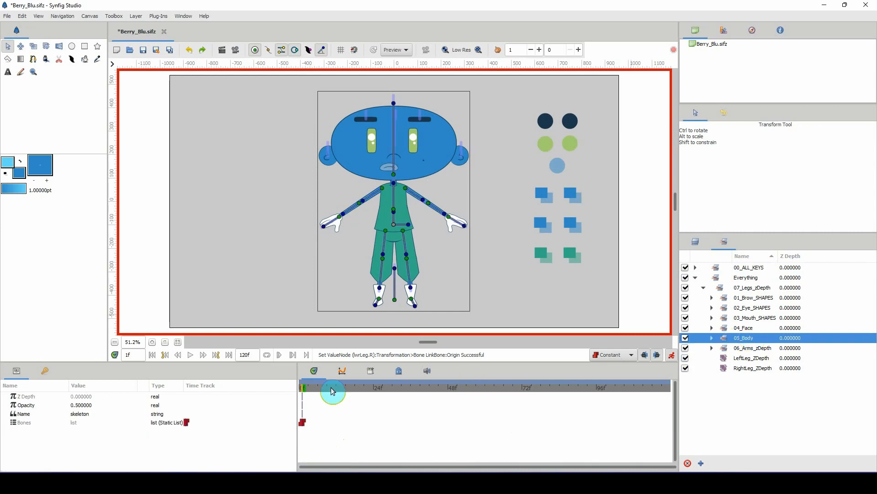
pyautogui.click(713, 339)
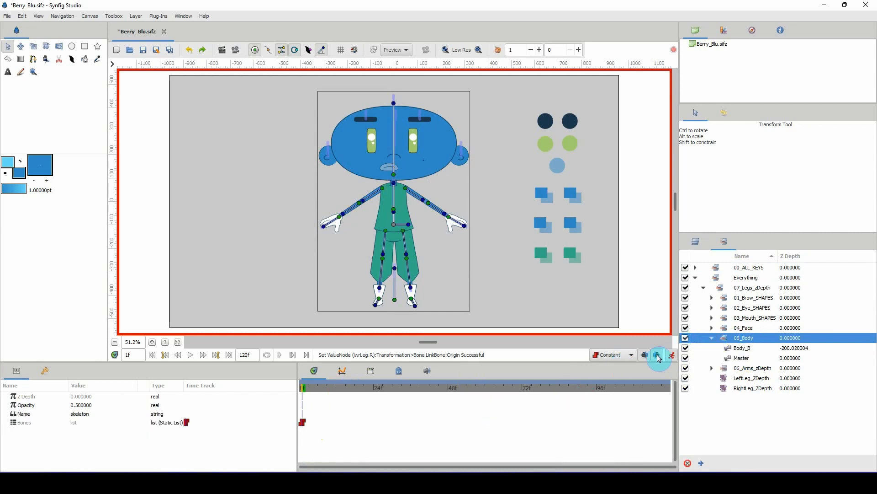
pyautogui.click(728, 348)
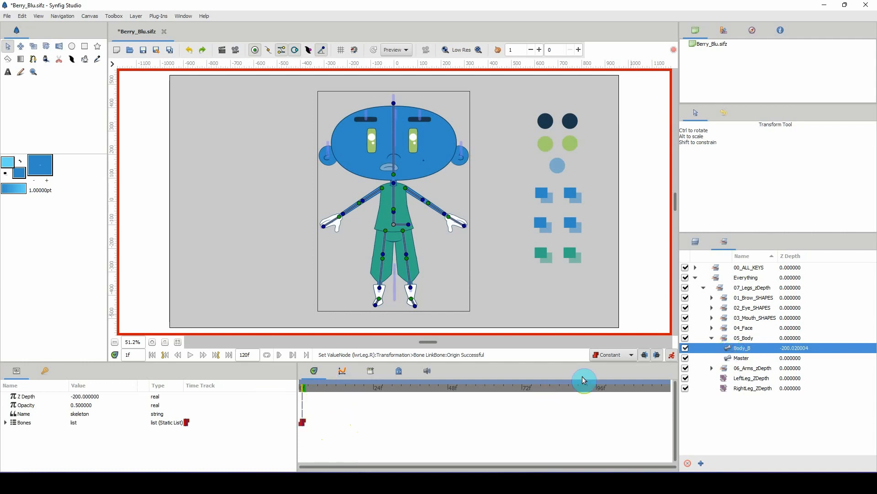
pyautogui.click(711, 338)
pyautogui.click(698, 280)
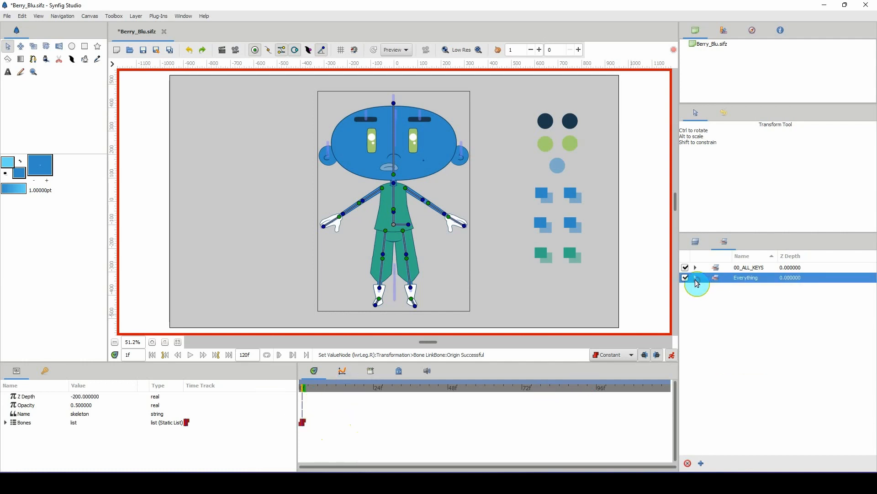
# Step: Check the combined keyframes in 00_ALL_KEYS against the character handles available in the Everything set
pyautogui.click(719, 268)
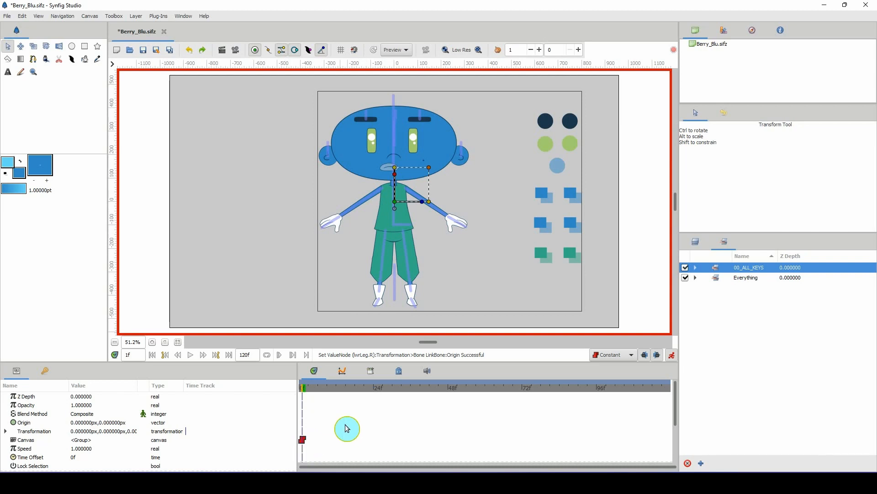
pyautogui.click(716, 280)
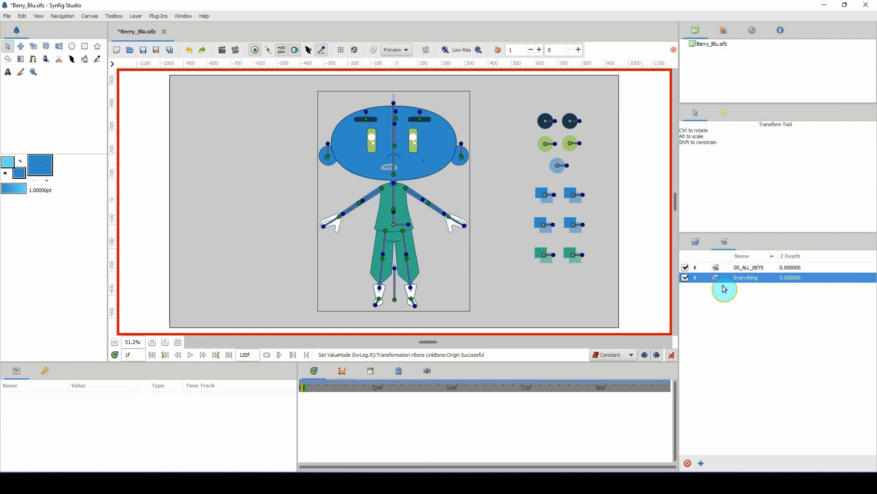
pyautogui.click(718, 270)
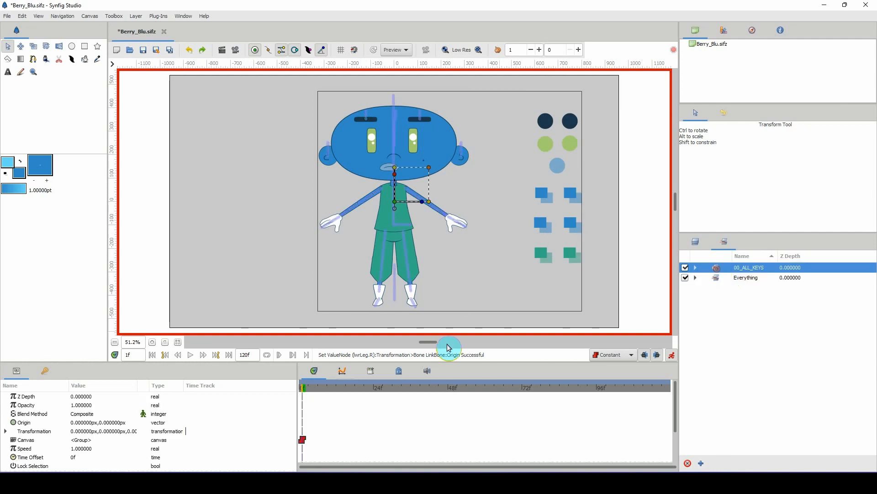
# Step: Using the handles in the Everything set, rotate both arms down to the character's sides at frame 1
pyautogui.click(718, 278)
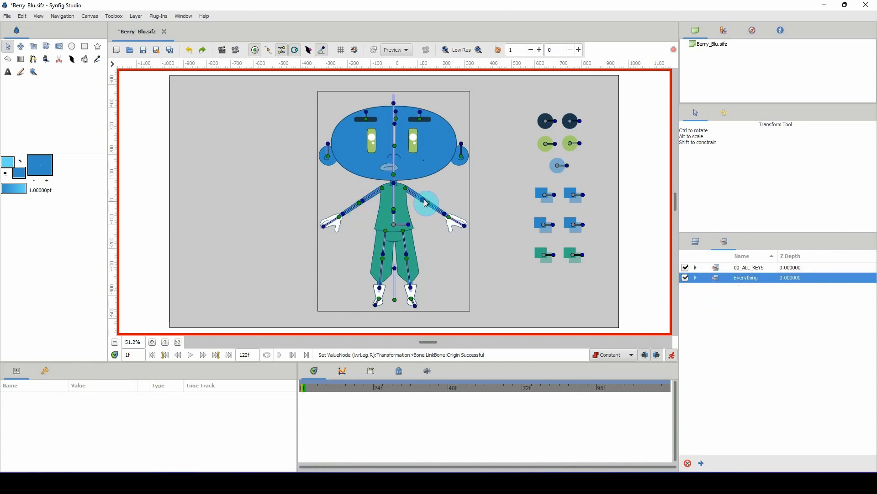
pyautogui.moveTo(422, 201)
pyautogui.mouseDown()
pyautogui.moveTo(431, 229)
pyautogui.moveTo(415, 212)
pyautogui.mouseUp()
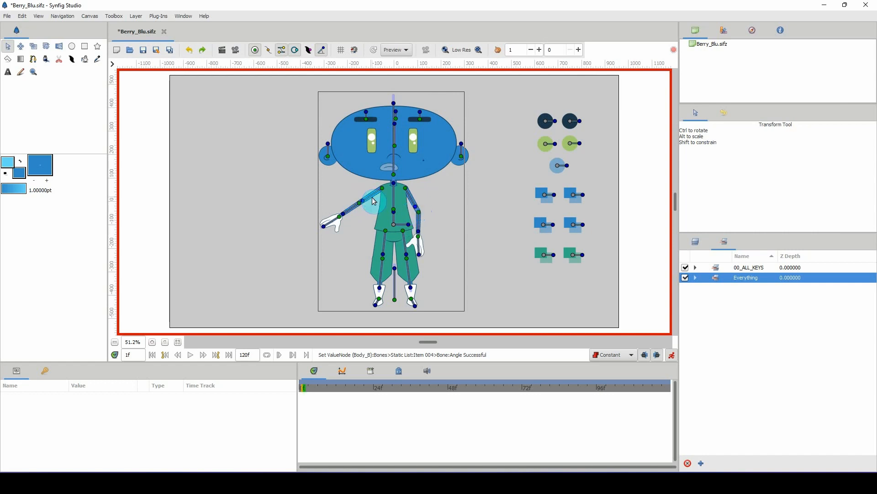
pyautogui.moveTo(365, 201)
pyautogui.mouseDown()
pyautogui.moveTo(355, 232)
pyautogui.moveTo(368, 206)
pyautogui.mouseUp()
pyautogui.hotkey('ctrl', 'z')
pyautogui.hotkey('ctrl', 'z')
pyautogui.hotkey('ctrl', 'z')
pyautogui.hotkey('ctrl', 'z')
pyautogui.hotkey('ctrl', 'z')
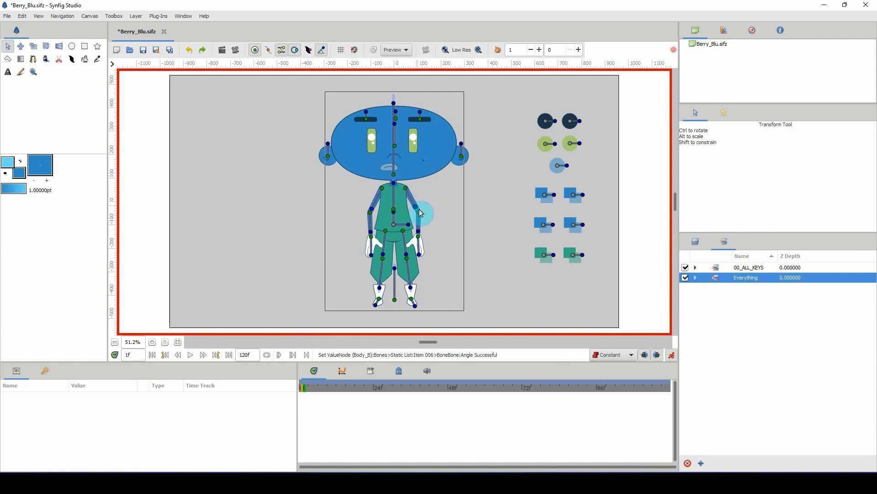
# Step: Duplicate the 00_ALL_KEYS frame 1 keyframe on the timeline and place the copy at frame 10
pyautogui.click(717, 269)
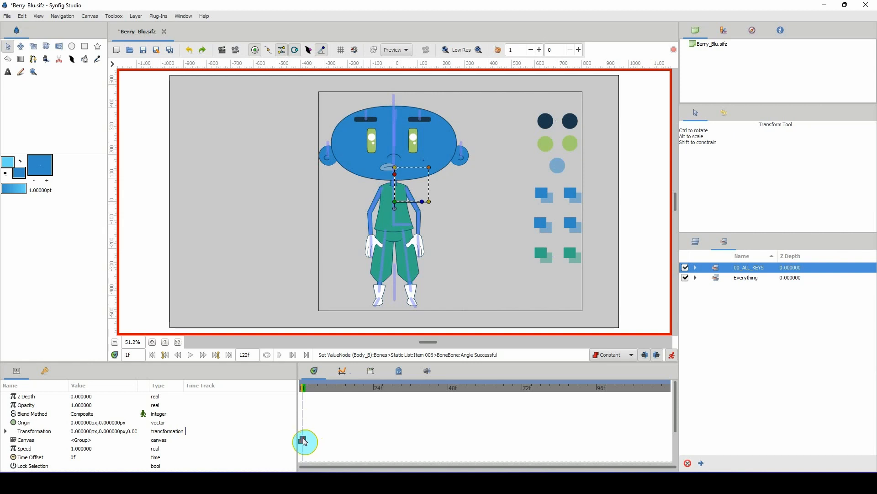
pyautogui.moveTo(304, 440); pyautogui.dragTo(323, 441)
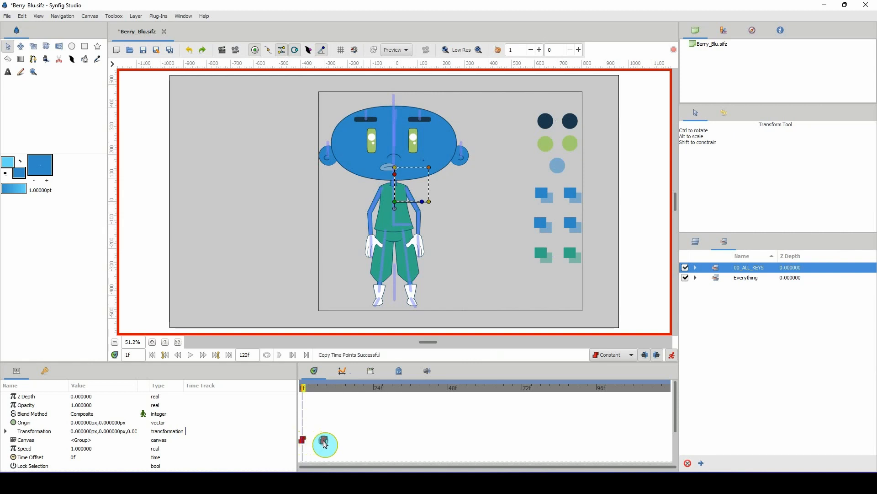
pyautogui.moveTo(305, 391); pyautogui.dragTo(313, 394)
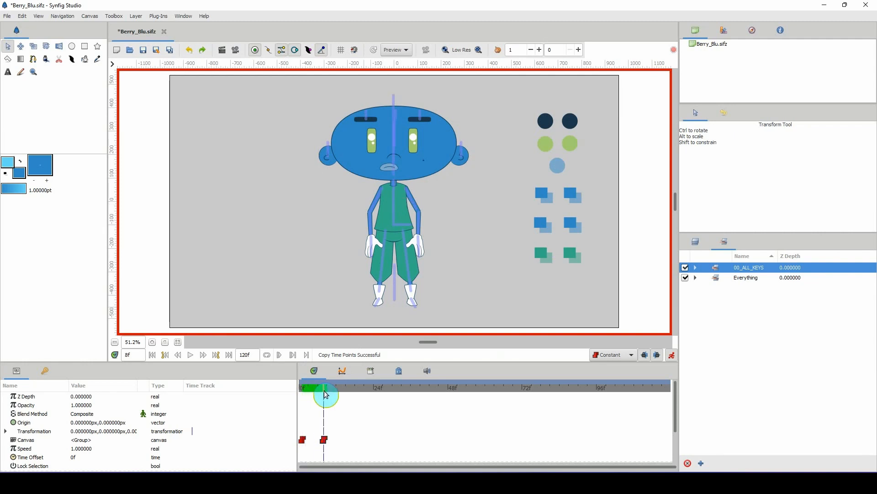
pyautogui.moveTo(324, 440); pyautogui.dragTo(330, 440)
# Step: Go to frame 19 and copy the frame 10 keyframe there
pyautogui.moveTo(328, 390); pyautogui.dragTo(361, 393)
pyautogui.click(331, 440)
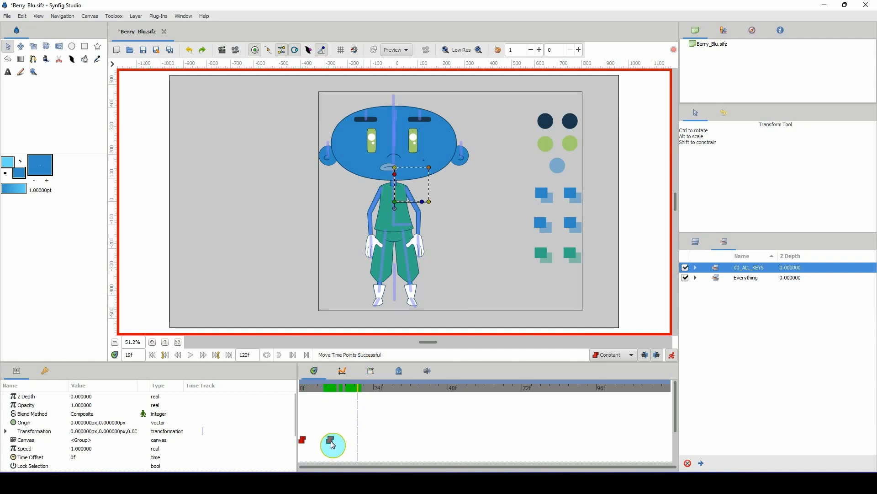
pyautogui.moveTo(332, 444); pyautogui.dragTo(358, 444)
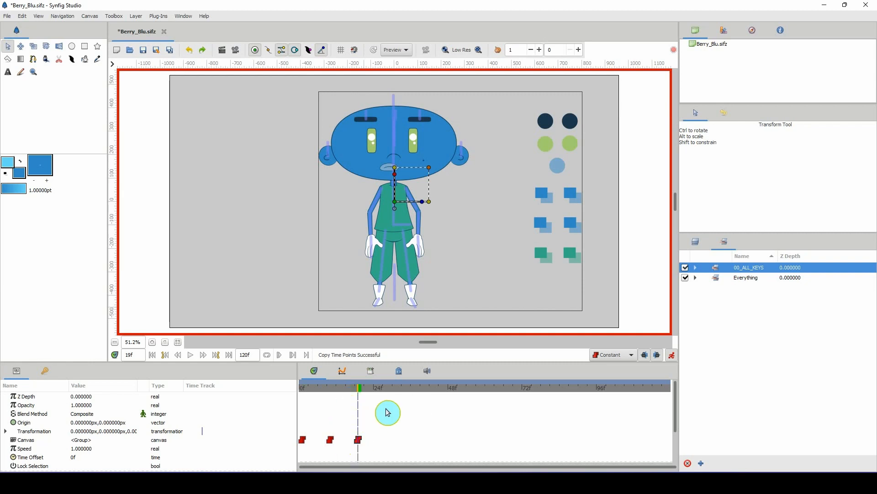
# Step: Rotate both upper arms of the Everything set outward from the body at frame 19
pyautogui.click(716, 278)
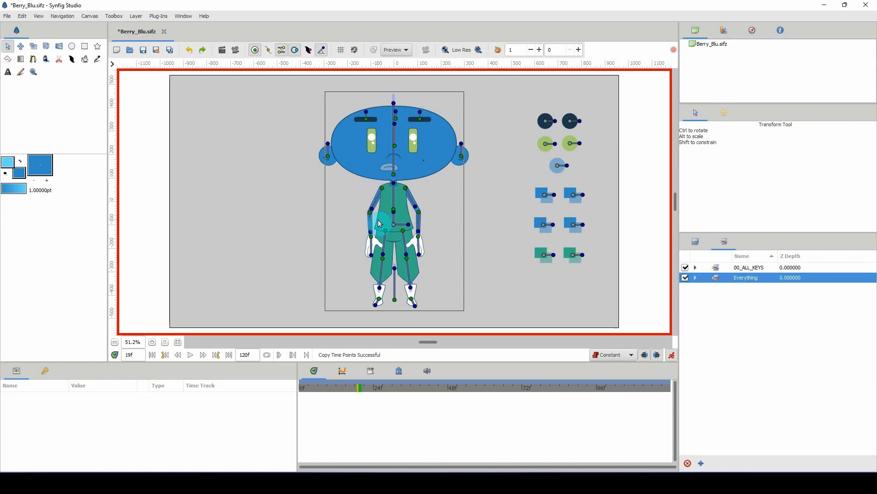
pyautogui.moveTo(372, 208)
pyautogui.mouseDown()
pyautogui.moveTo(357, 228)
pyautogui.moveTo(363, 202)
pyautogui.mouseUp()
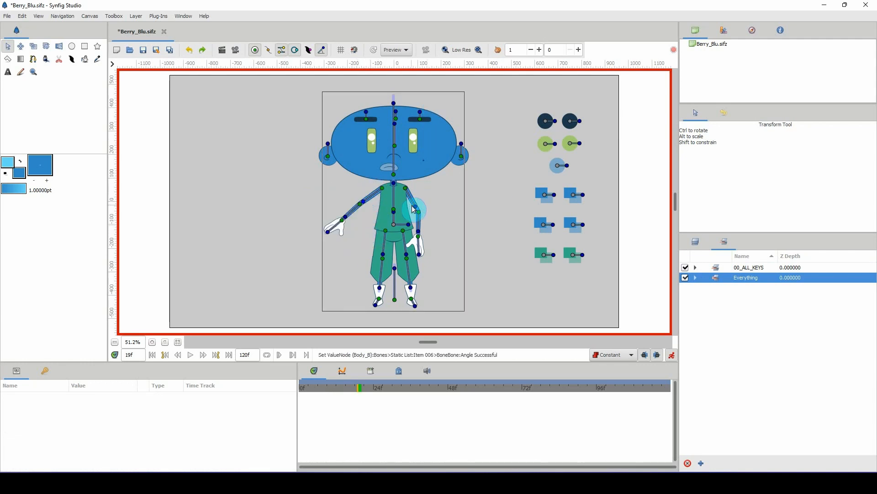
pyautogui.moveTo(421, 206)
pyautogui.mouseDown()
pyautogui.moveTo(424, 227)
pyautogui.moveTo(435, 231)
pyautogui.moveTo(429, 200)
pyautogui.mouseUp()
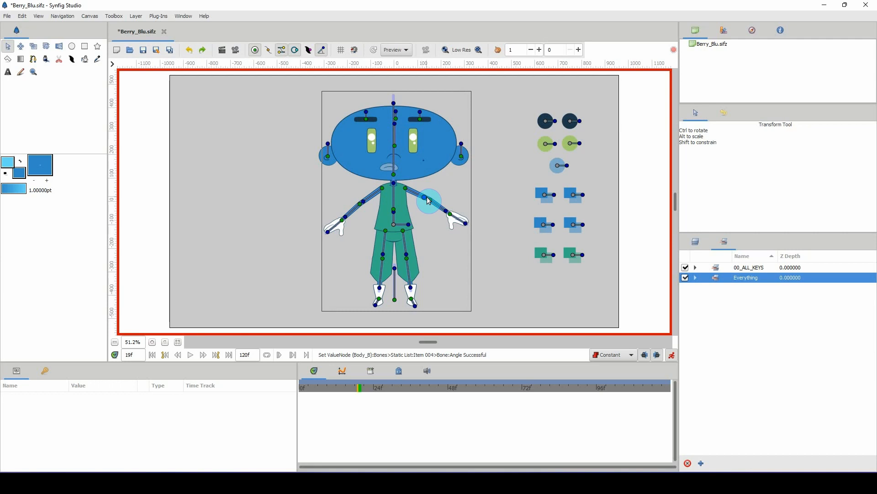
# Step: Raise the arms and forearms further at frame 19 until both are spread out nearly horizontally
pyautogui.click(716, 268)
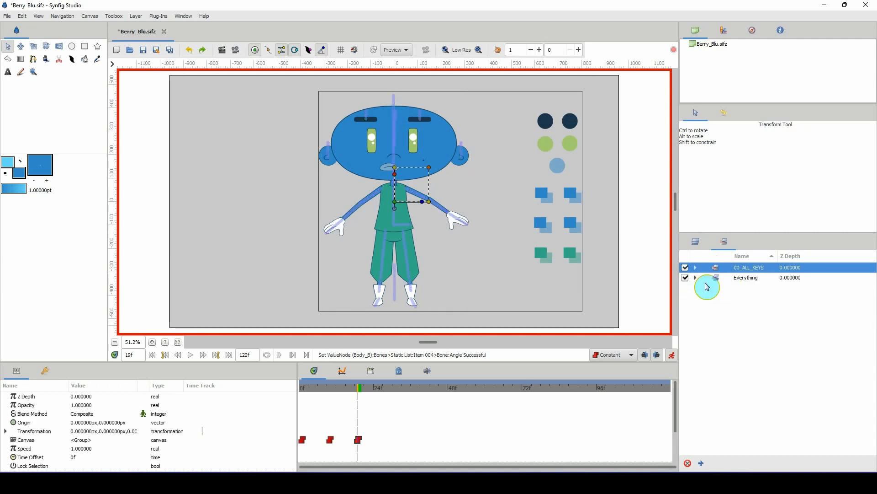
pyautogui.click(726, 277)
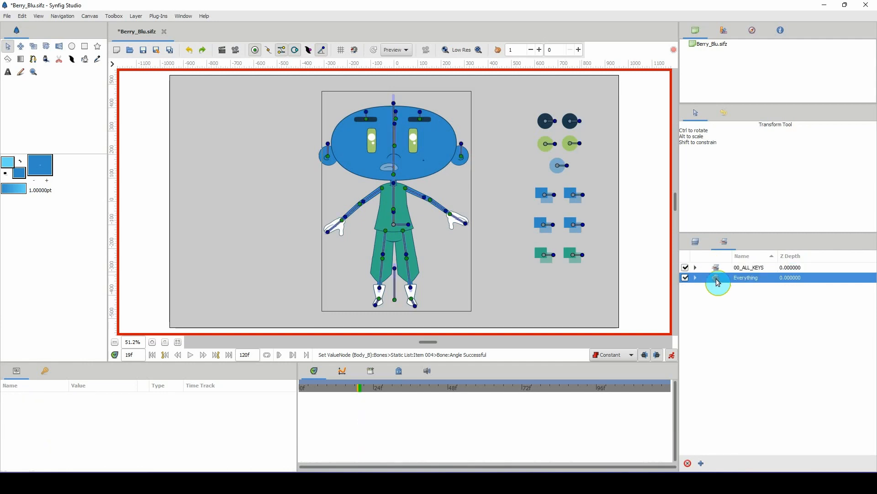
pyautogui.moveTo(363, 202); pyautogui.dragTo(337, 201)
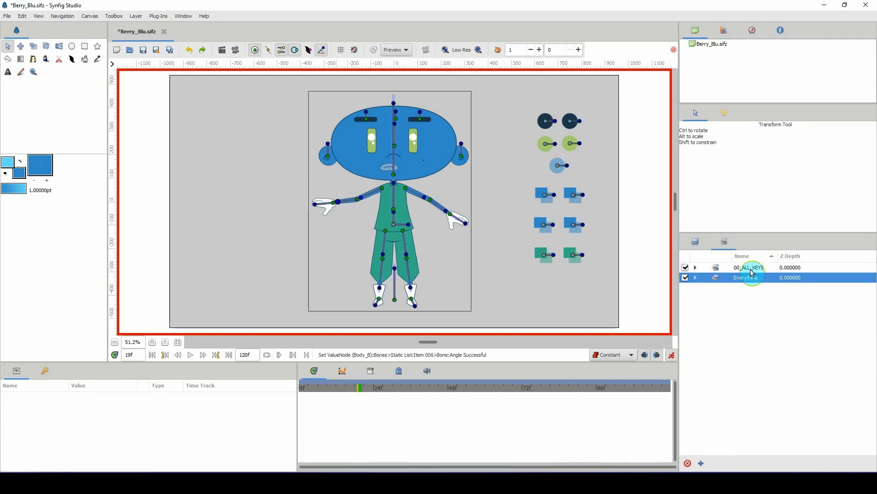
pyautogui.moveTo(446, 211); pyautogui.dragTo(445, 166)
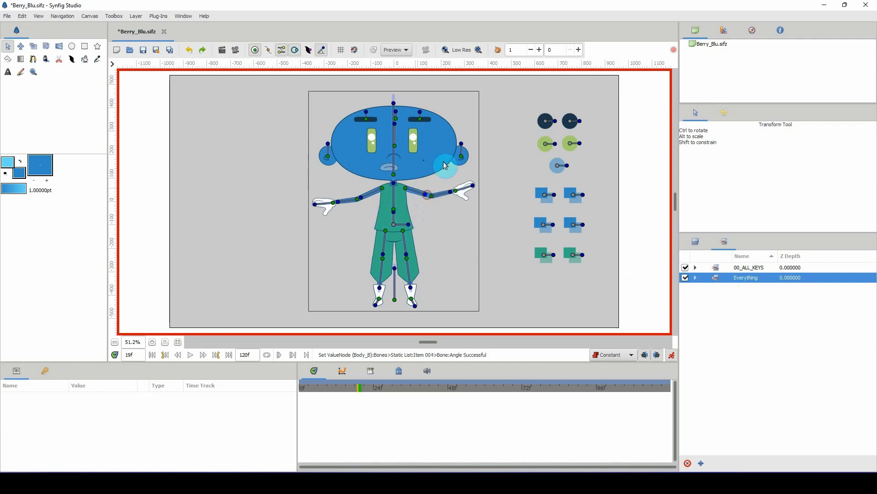
pyautogui.moveTo(366, 198); pyautogui.dragTo(359, 199)
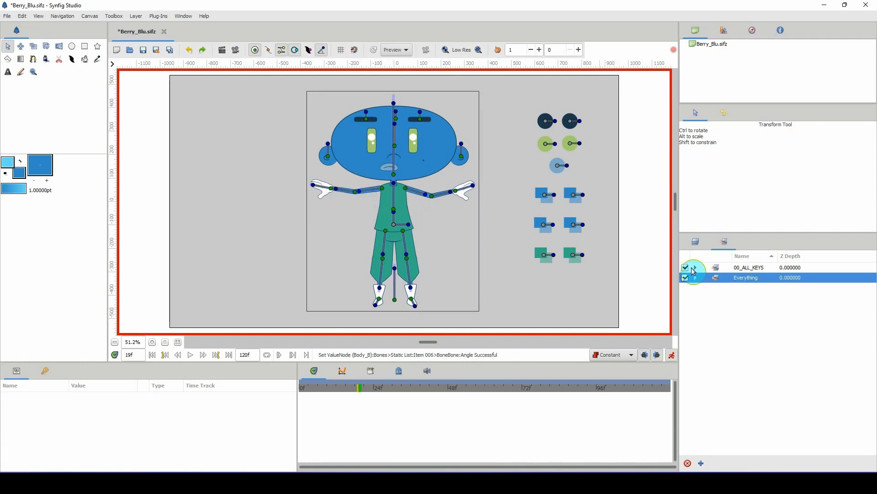
# Step: Move the frame 19 keyframe of 00_ALL_KEYS to frame 17 and play back the animation to check the timing
pyautogui.click(715, 269)
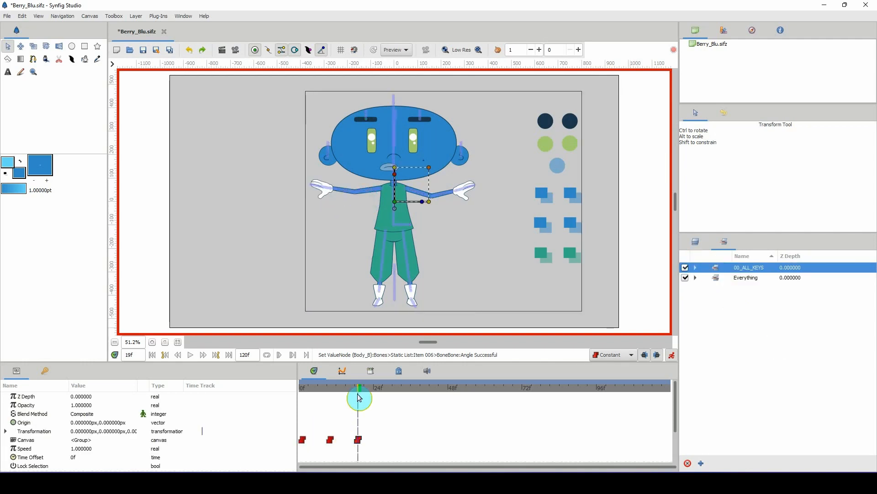
pyautogui.moveTo(357, 387)
pyautogui.mouseDown()
pyautogui.moveTo(335, 389)
pyautogui.moveTo(366, 386)
pyautogui.moveTo(332, 380)
pyautogui.moveTo(365, 381)
pyautogui.mouseUp()
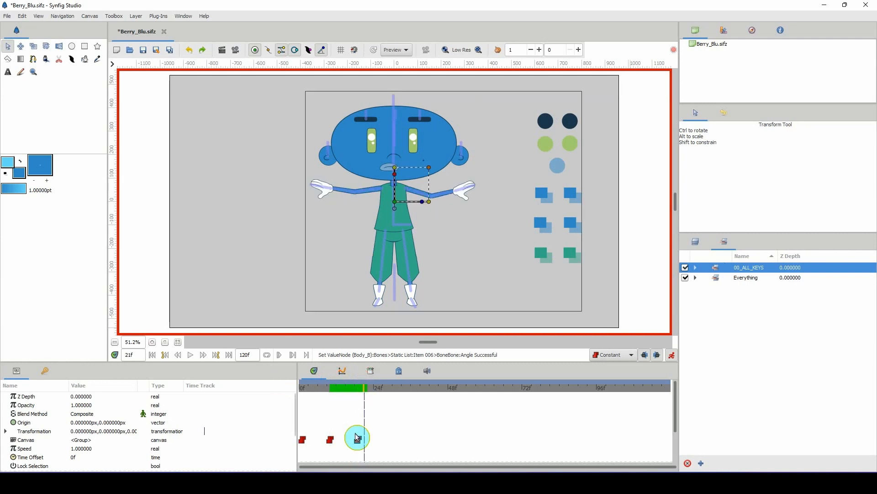
pyautogui.click(330, 387)
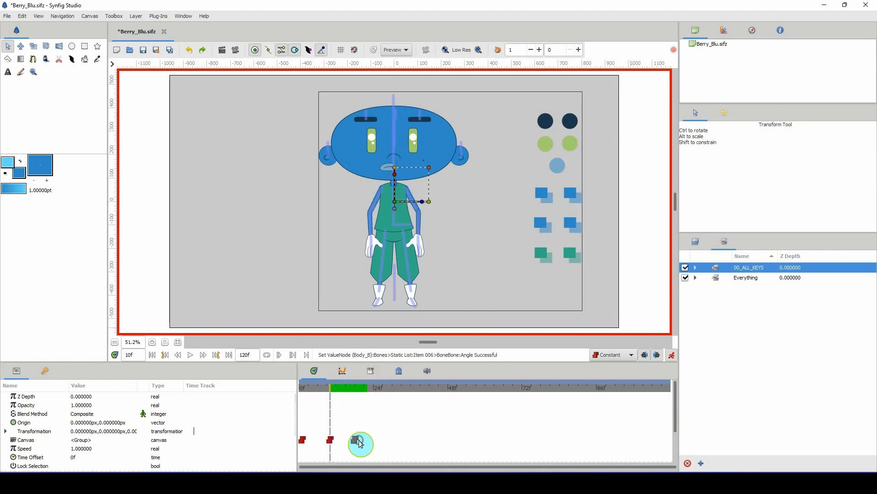
pyautogui.moveTo(359, 440); pyautogui.dragTo(346, 440)
pyautogui.moveTo(332, 389); pyautogui.dragTo(352, 388)
pyautogui.press('space')
pyautogui.press('space')
pyautogui.click(350, 440)
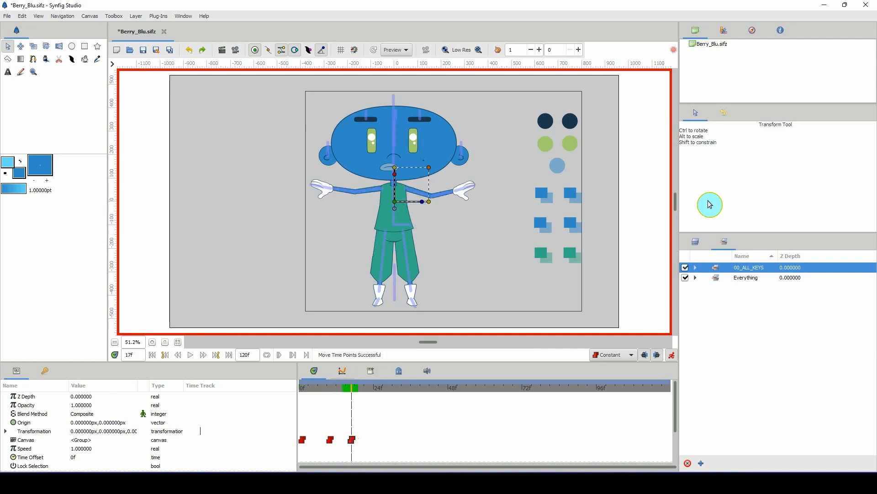
# Step: Show the Everything handles, then add a horizontal guide along the soles and four vertical guides at the inner and outer edges of both feet
pyautogui.click(718, 282)
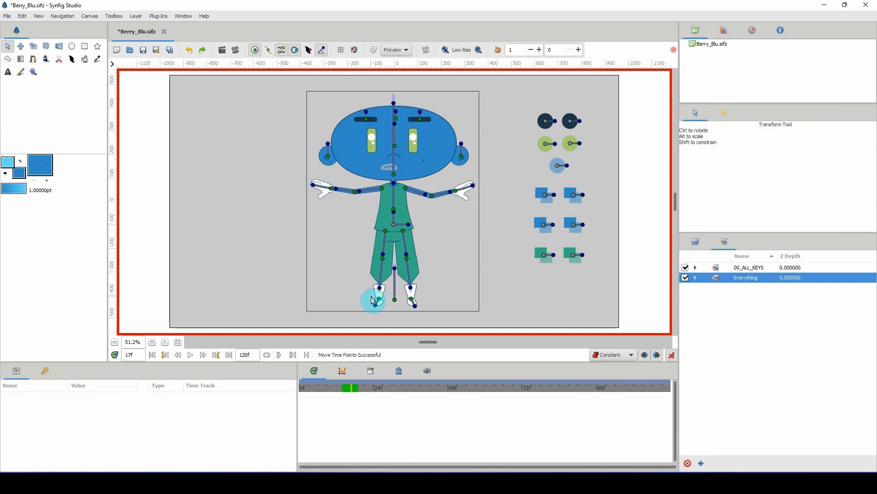
pyautogui.moveTo(114, 182); pyautogui.dragTo(388, 267)
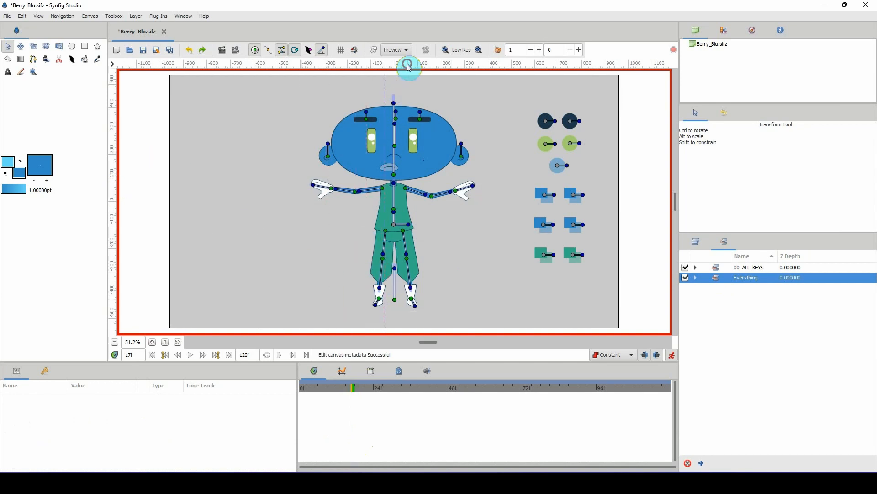
pyautogui.moveTo(410, 64); pyautogui.dragTo(438, 309)
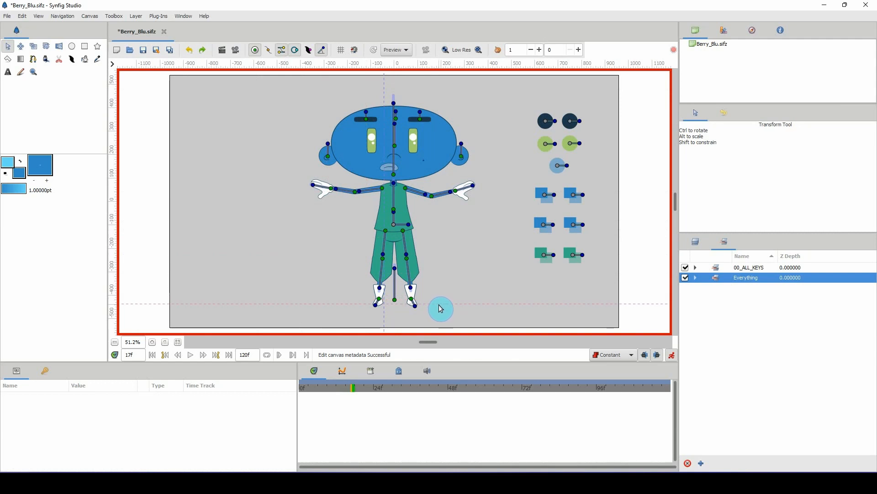
pyautogui.moveTo(112, 294); pyautogui.dragTo(374, 310)
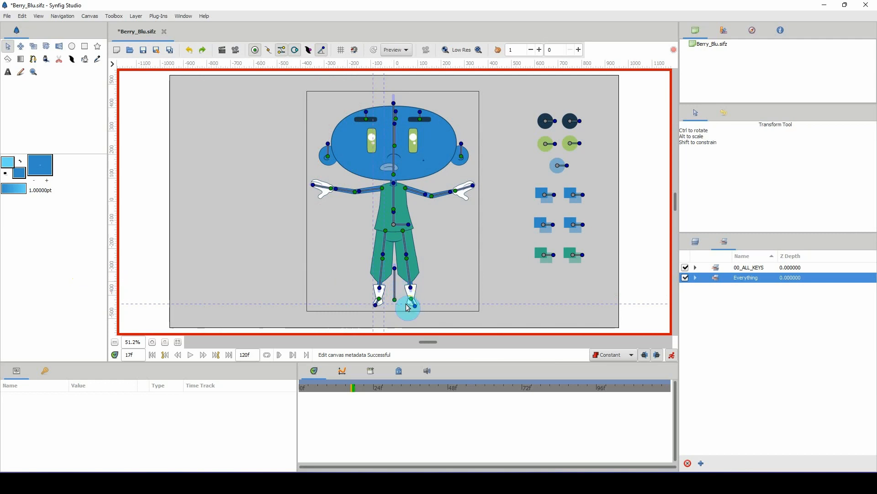
pyautogui.moveTo(113, 297); pyautogui.dragTo(407, 312)
pyautogui.moveTo(117, 290); pyautogui.dragTo(417, 312)
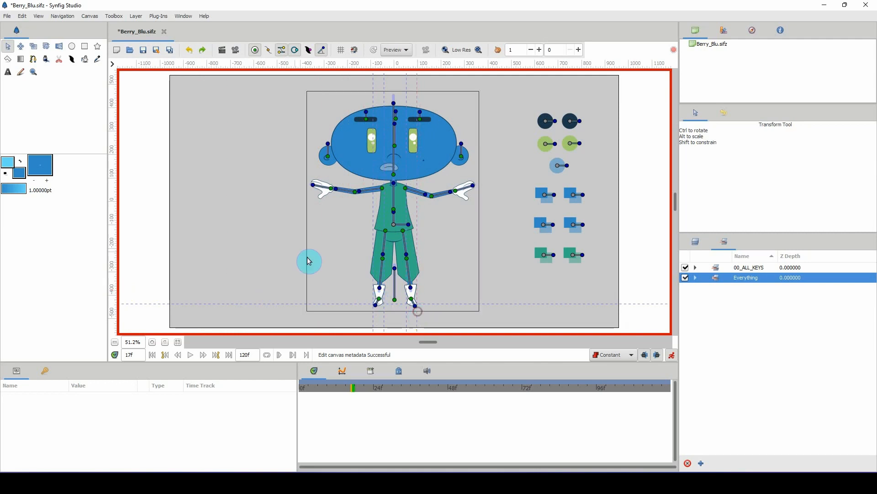
# Step: Bend the character's right leg outward at the knee at frame 17, keeping its foot between the vertical guides and on the horizontal guide
pyautogui.scroll(3, 143, 342)
pyautogui.scroll(-5, 358, 229)
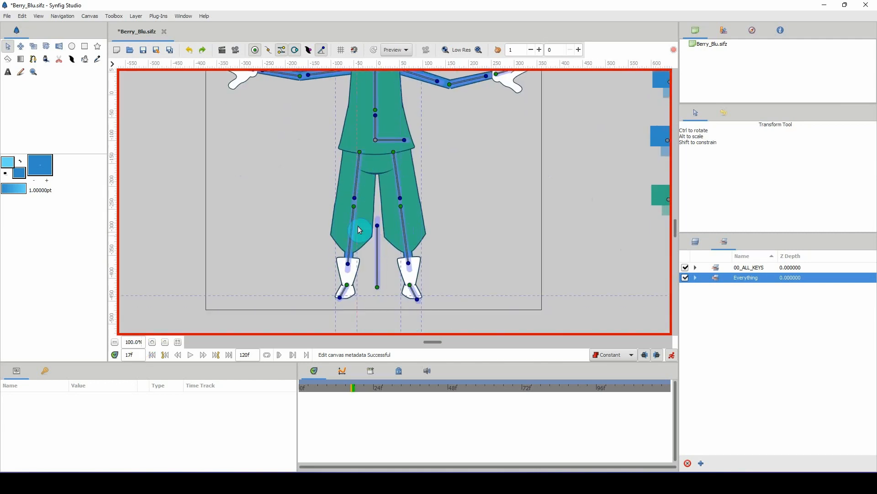
pyautogui.moveTo(378, 200); pyautogui.dragTo(366, 194)
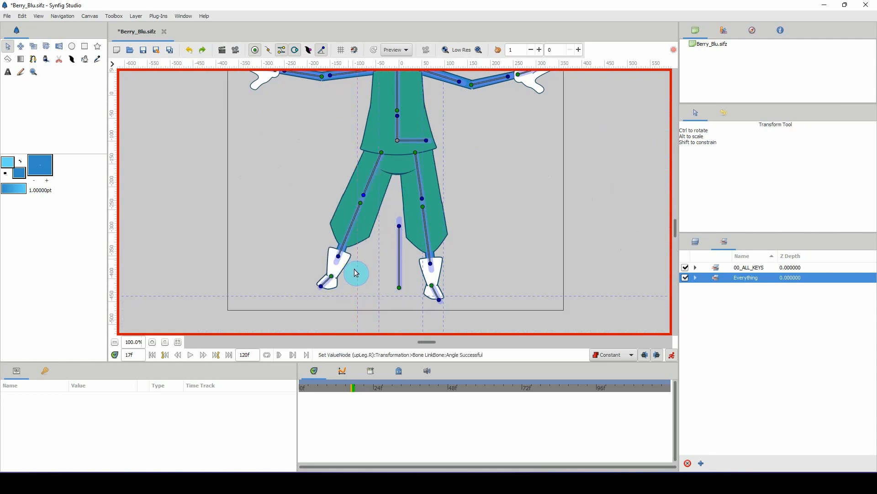
pyautogui.moveTo(338, 258); pyautogui.dragTo(357, 262)
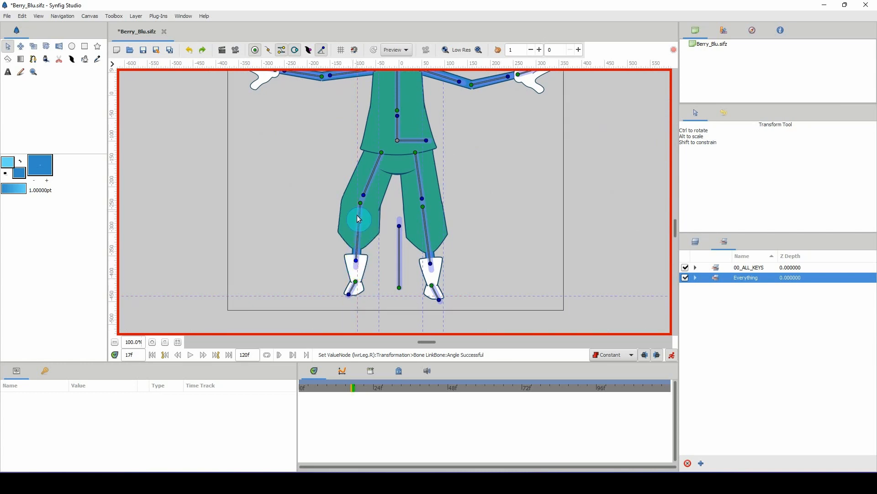
pyautogui.moveTo(365, 195)
pyautogui.mouseDown()
pyautogui.moveTo(372, 201)
pyautogui.moveTo(367, 196)
pyautogui.mouseUp()
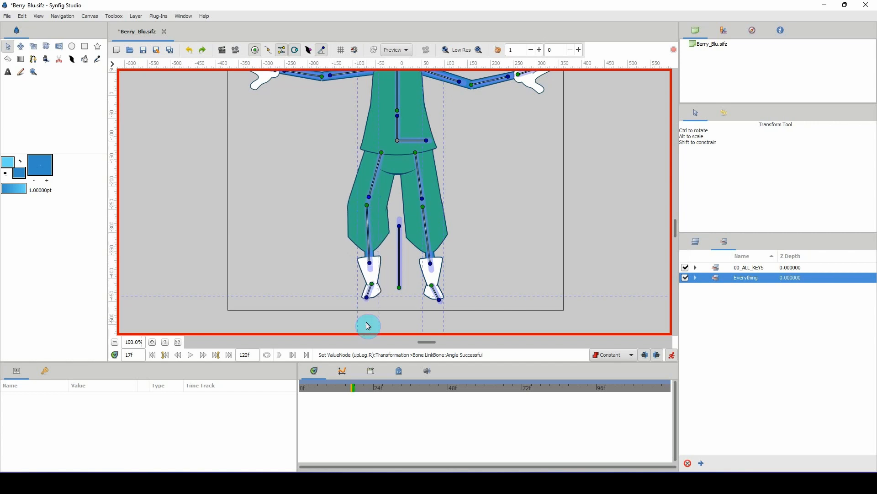
pyautogui.moveTo(367, 298); pyautogui.dragTo(369, 303)
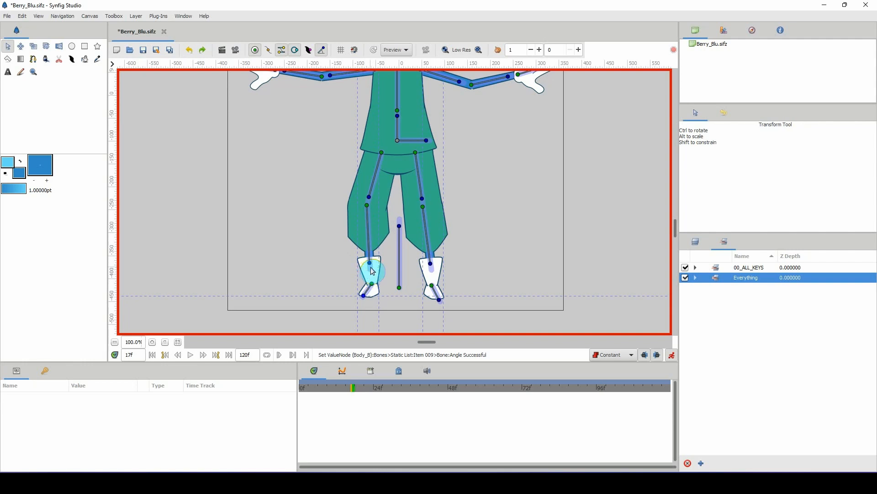
pyautogui.moveTo(371, 268); pyautogui.dragTo(368, 265)
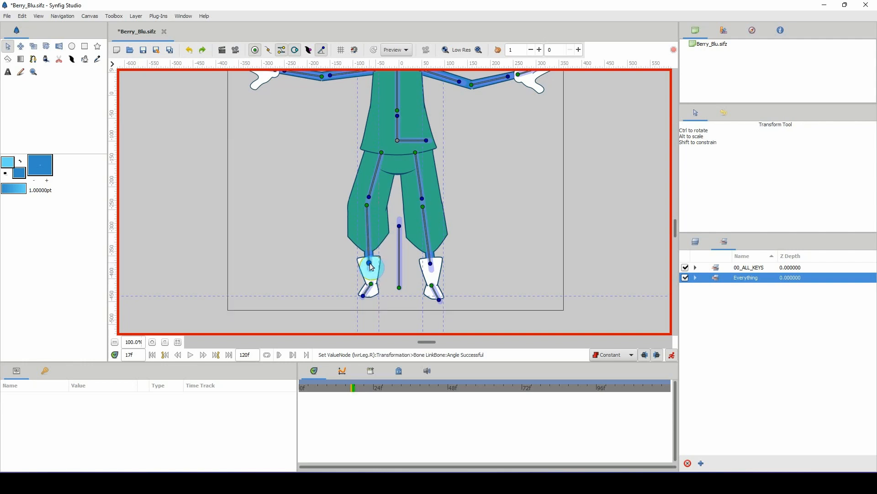
# Step: Bend the character's left leg outward at the knee to mirror the right one, and lower the whole skeleton slightly
pyautogui.moveTo(421, 212); pyautogui.dragTo(436, 198)
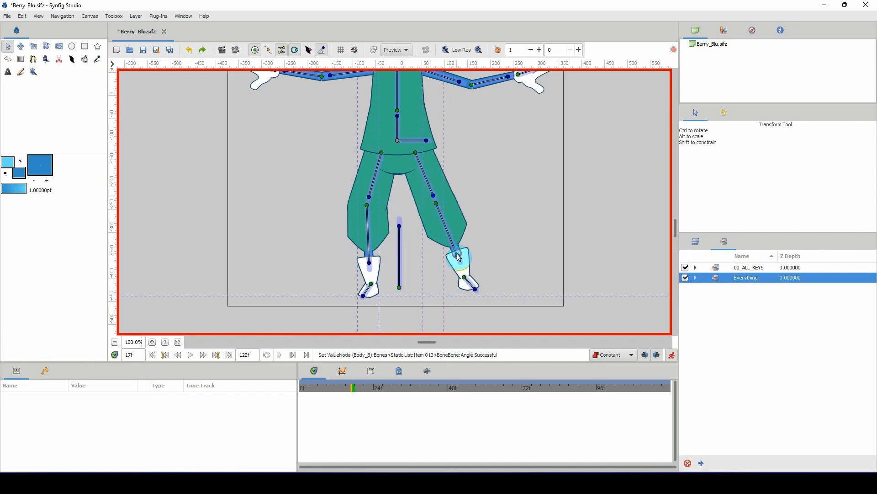
pyautogui.moveTo(448, 255); pyautogui.dragTo(441, 262)
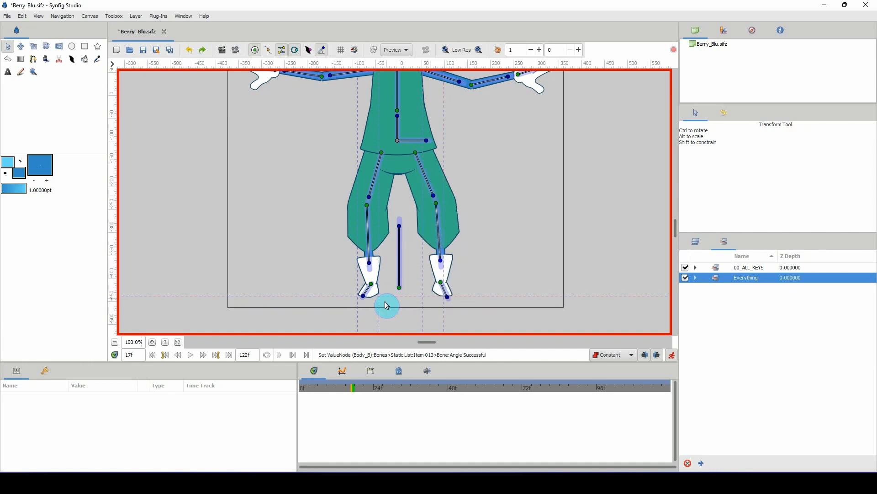
pyautogui.moveTo(398, 288); pyautogui.dragTo(397, 293)
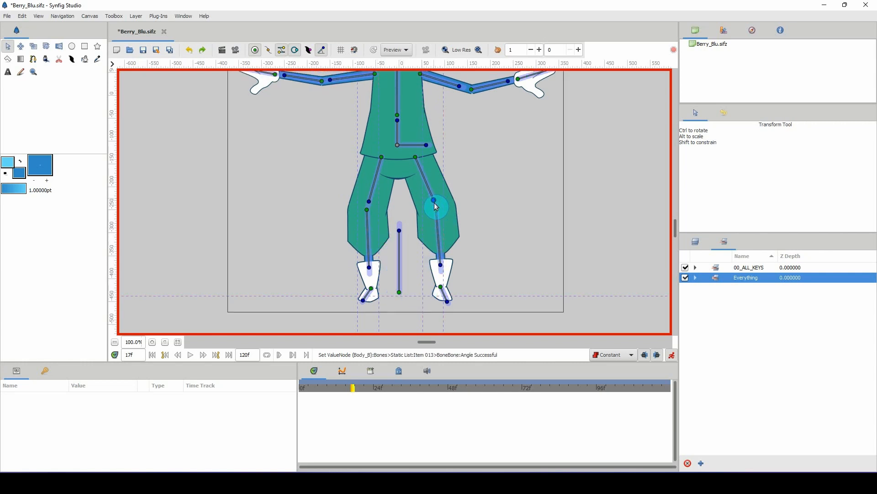
# Step: Fine-tune the angles of the left upper leg, lower leg and foot to align the foot with its guides
pyautogui.moveTo(441, 265)
pyautogui.mouseDown()
pyautogui.moveTo(446, 270)
pyautogui.moveTo(441, 266)
pyautogui.mouseUp()
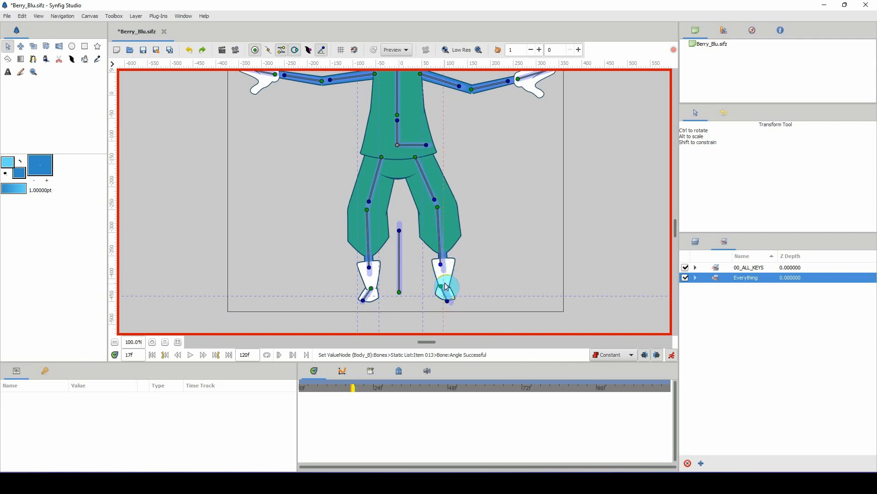
pyautogui.moveTo(447, 305); pyautogui.dragTo(447, 303)
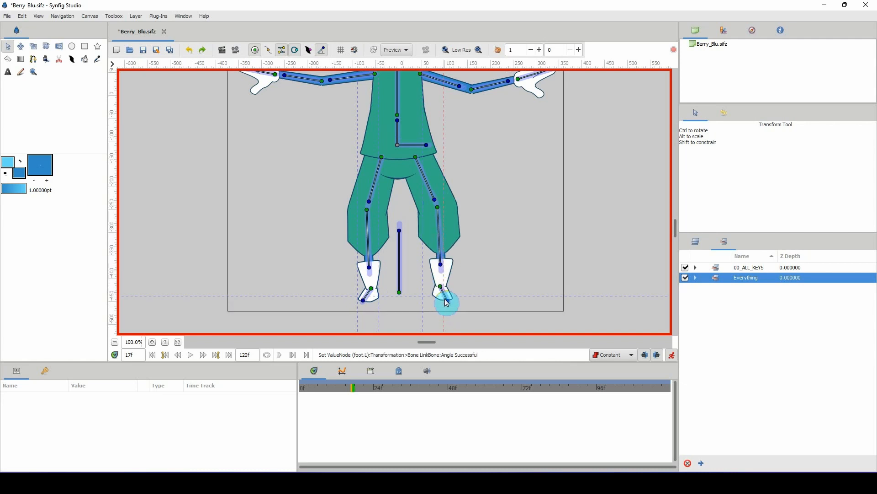
pyautogui.moveTo(441, 267); pyautogui.dragTo(441, 262)
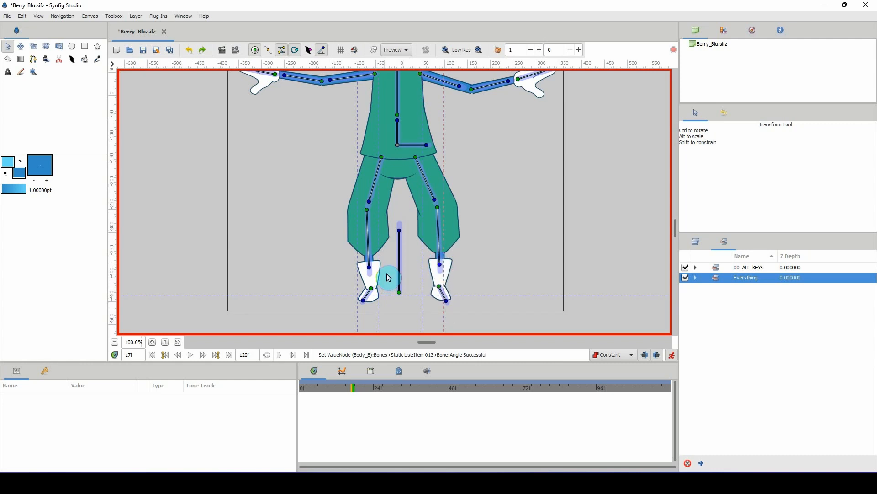
pyautogui.hotkey('ctrl', 'z')
pyautogui.moveTo(434, 201); pyautogui.dragTo(433, 202)
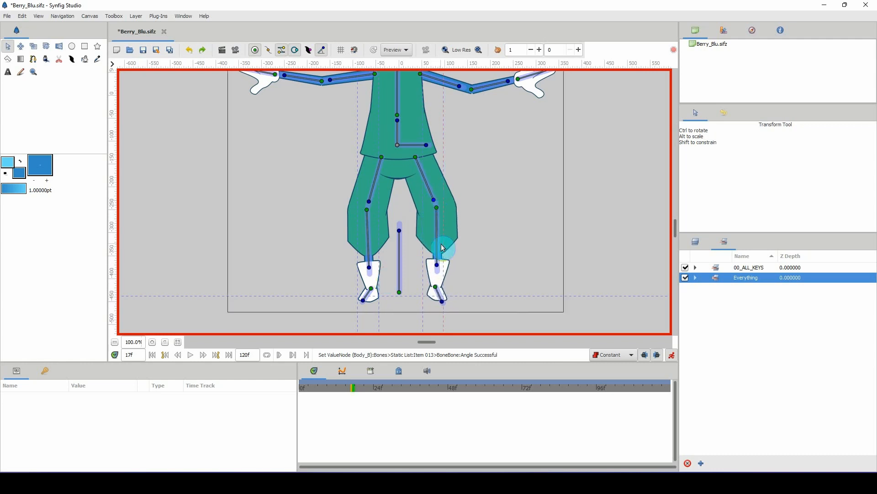
pyautogui.moveTo(443, 306); pyautogui.dragTo(448, 304)
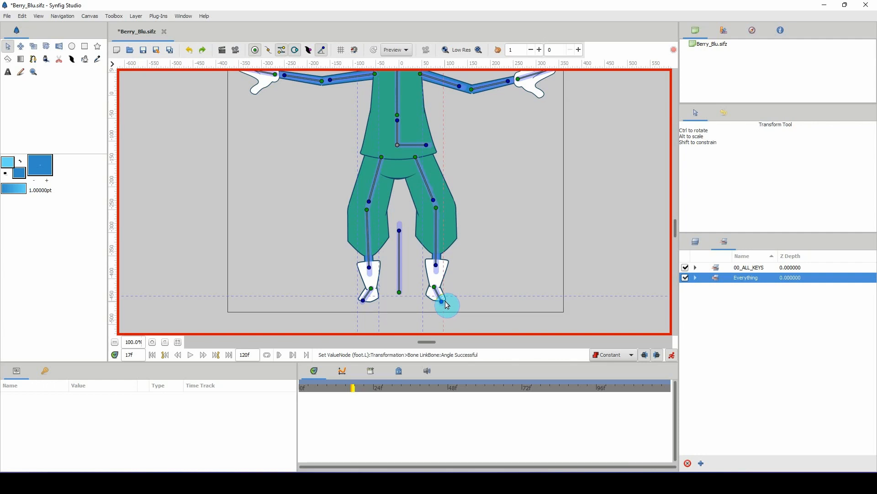
# Step: Lower the torso bone slightly at frame 17 so the upper body sinks toward the bent legs
pyautogui.click(399, 151)
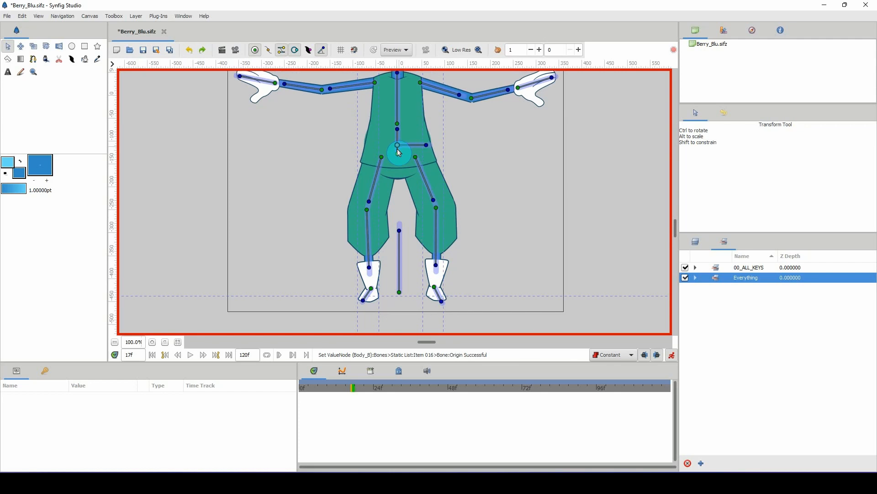
pyautogui.scroll(-1, 133, 346)
pyautogui.scroll(-1, 133, 343)
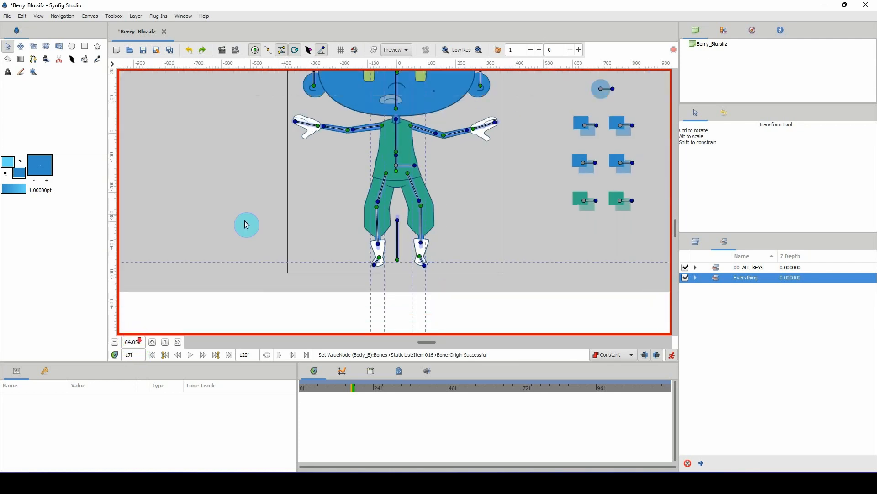
# Step: Select 00_ALL_KEYS and scrub between the frame 10 and frame 17 keyframes to check the pose change
pyautogui.click(719, 270)
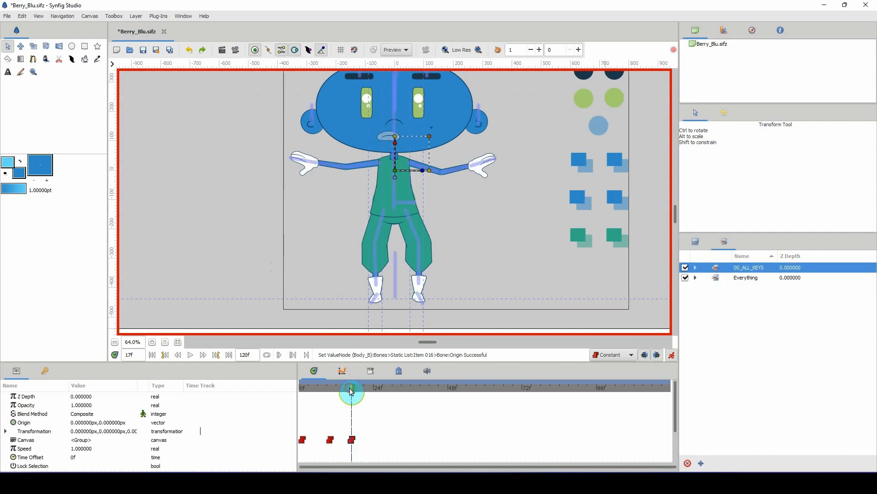
pyautogui.click(331, 387)
pyautogui.moveTo(330, 388); pyautogui.dragTo(357, 398)
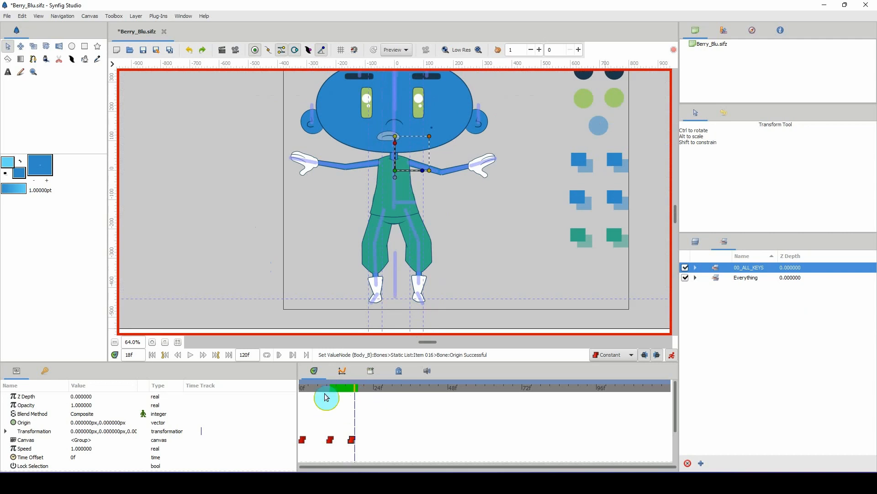
pyautogui.scroll(-6, 134, 353)
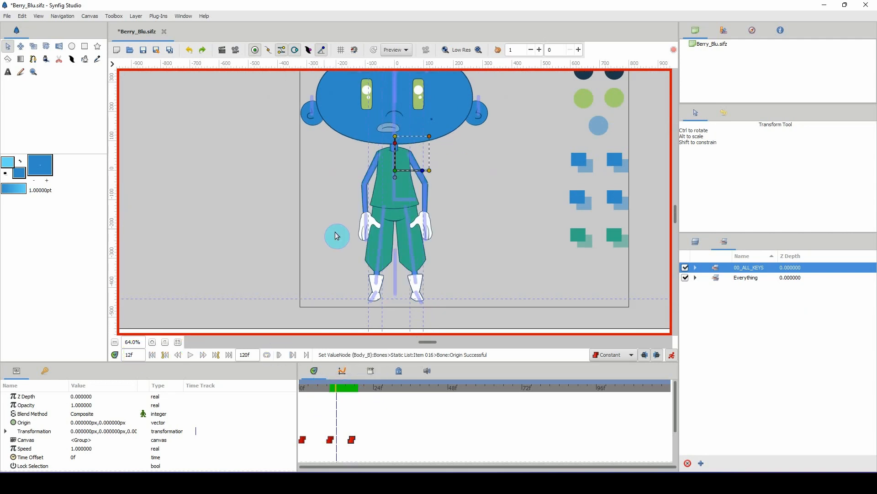
pyautogui.scroll(-1, 136, 344)
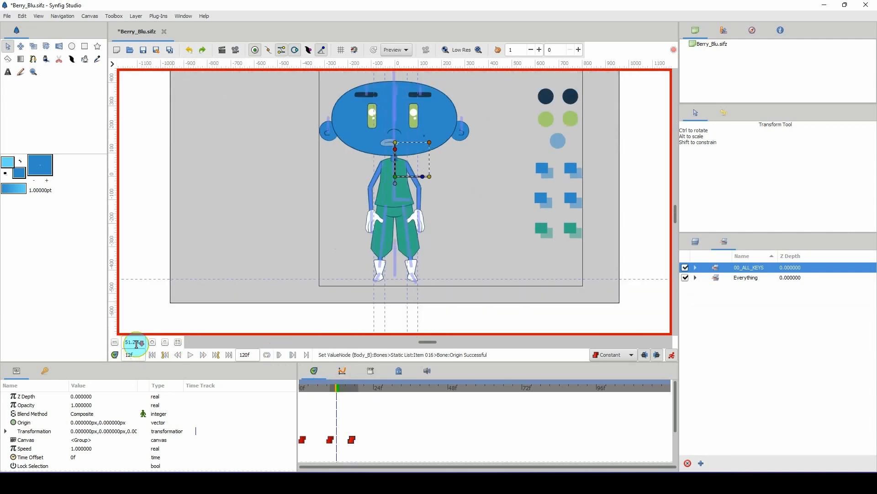
pyautogui.scroll(1, 359, 333)
pyautogui.moveTo(332, 387); pyautogui.dragTo(355, 398)
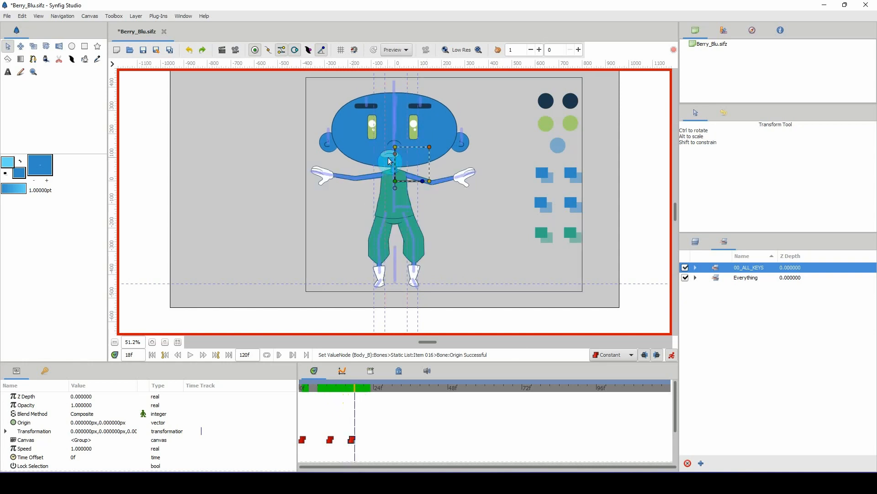
# Step: Copy the frame 17 keyframe of 00_ALL_KEYS to frame 23
pyautogui.moveTo(352, 391); pyautogui.dragTo(369, 401)
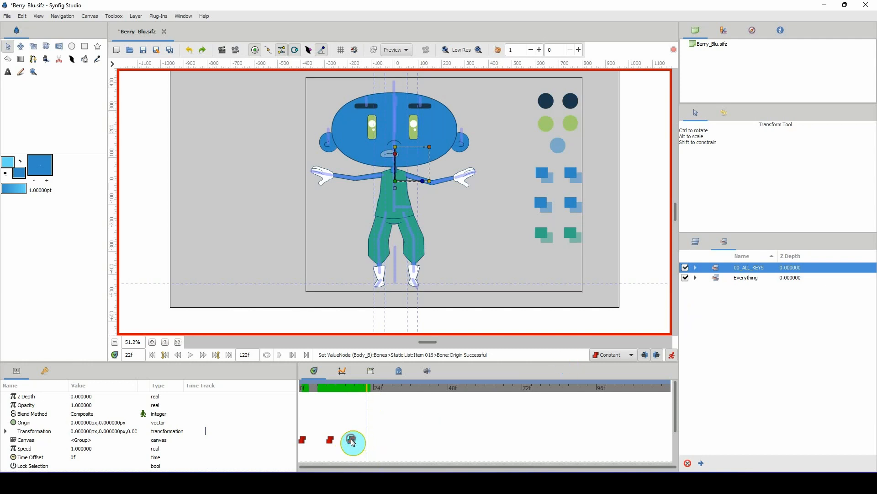
pyautogui.moveTo(351, 440); pyautogui.dragTo(374, 444)
pyautogui.moveTo(344, 389); pyautogui.dragTo(368, 395)
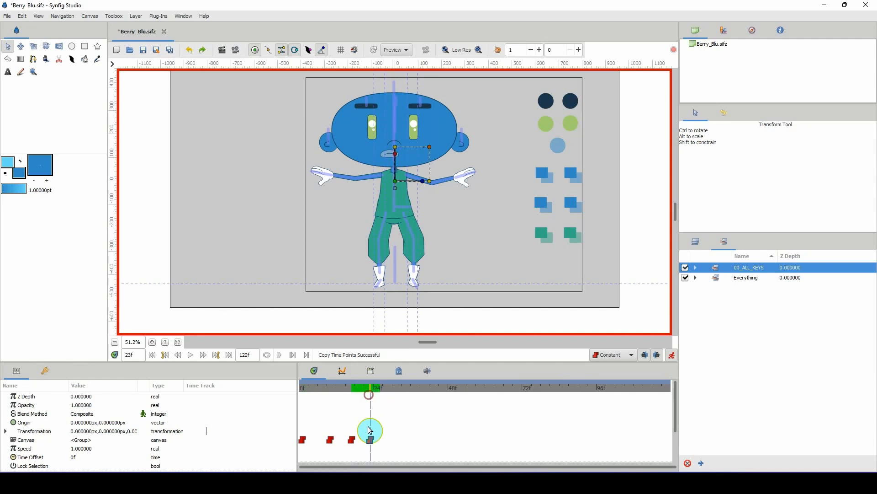
pyautogui.click(358, 436)
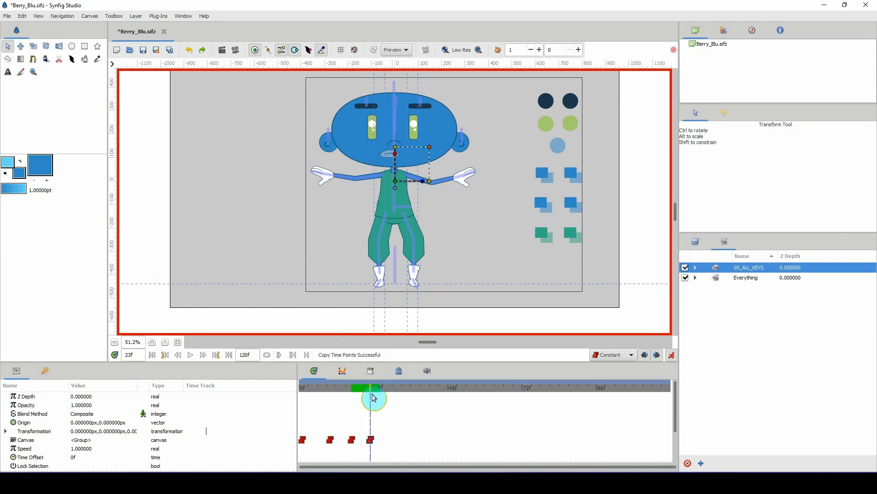
# Step: Go to frame 19 and move the frame 23 keyframe of 00_ALL_KEYS to about frame 27
pyautogui.moveTo(372, 397); pyautogui.dragTo(357, 395)
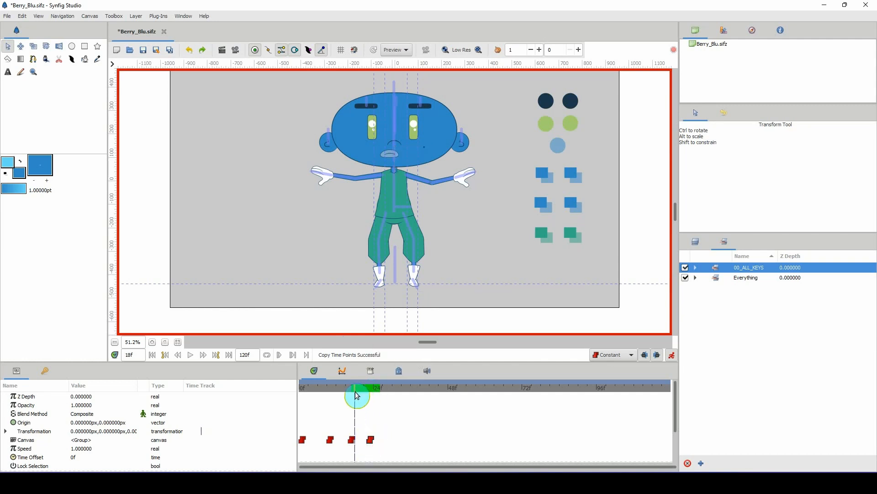
pyautogui.click(357, 395)
pyautogui.moveTo(370, 440); pyautogui.dragTo(383, 440)
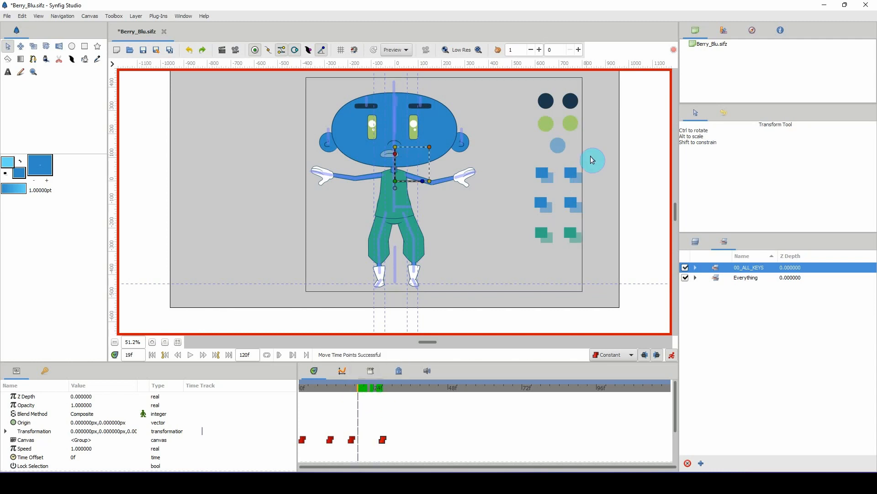
# Step: Expand Everything and 07_Legs_zDepth, select 02_Eye_SHAPES, and key the Amount of both eye shape controls at frame 19
pyautogui.click(703, 268)
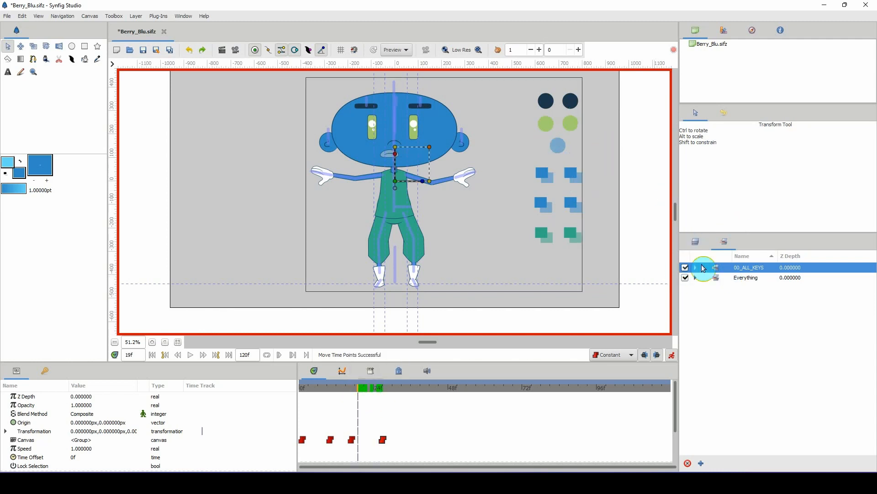
pyautogui.click(718, 278)
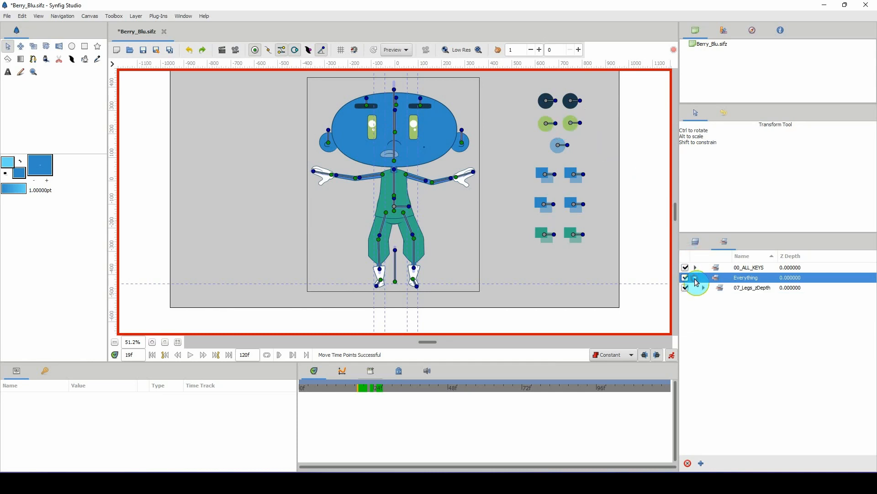
pyautogui.click(705, 288)
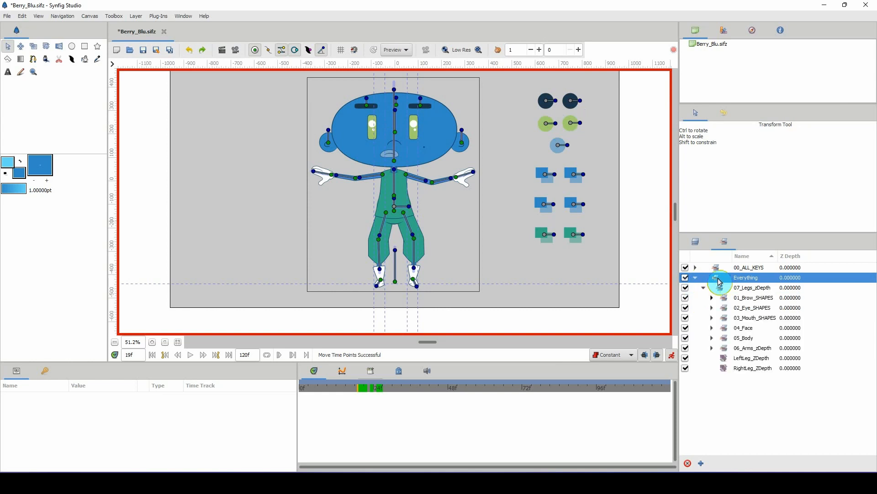
pyautogui.click(728, 305)
pyautogui.moveTo(514, 100); pyautogui.dragTo(590, 143)
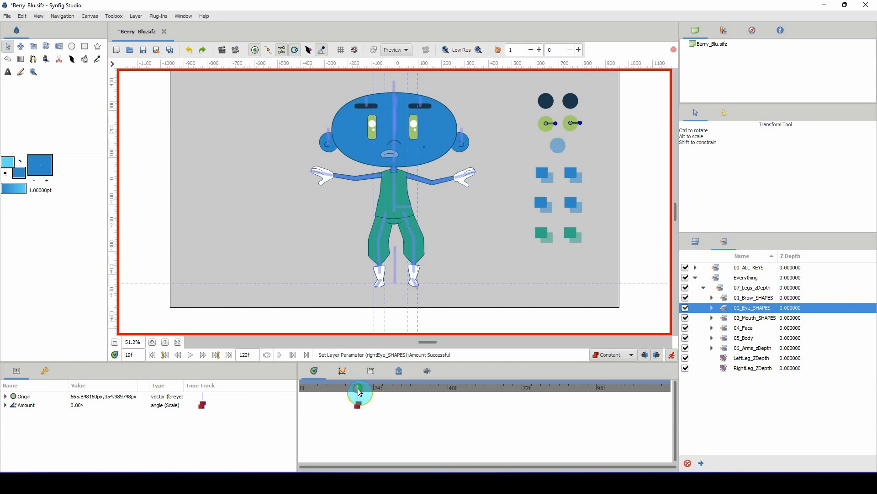
# Step: Key both eye shape Amounts at 30° on frame 20, 60° on frame 21, 90° on frame 23 and 120° on frame 24
pyautogui.click(364, 393)
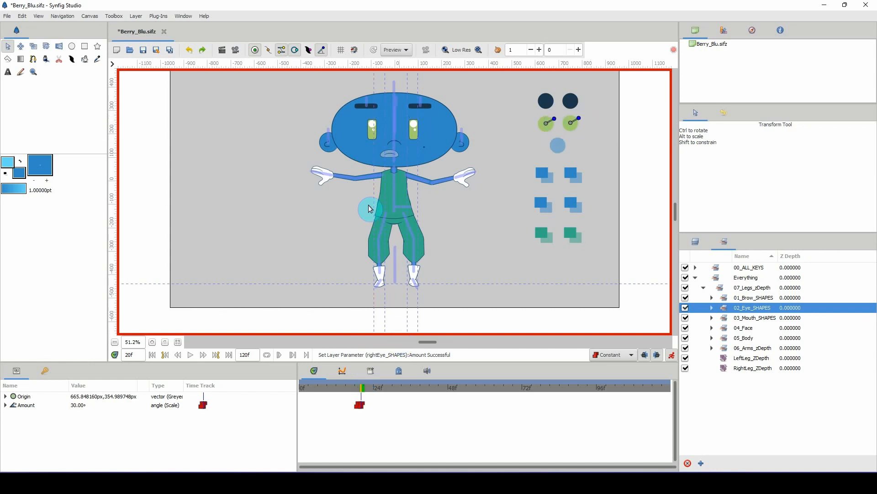
pyautogui.click(366, 392)
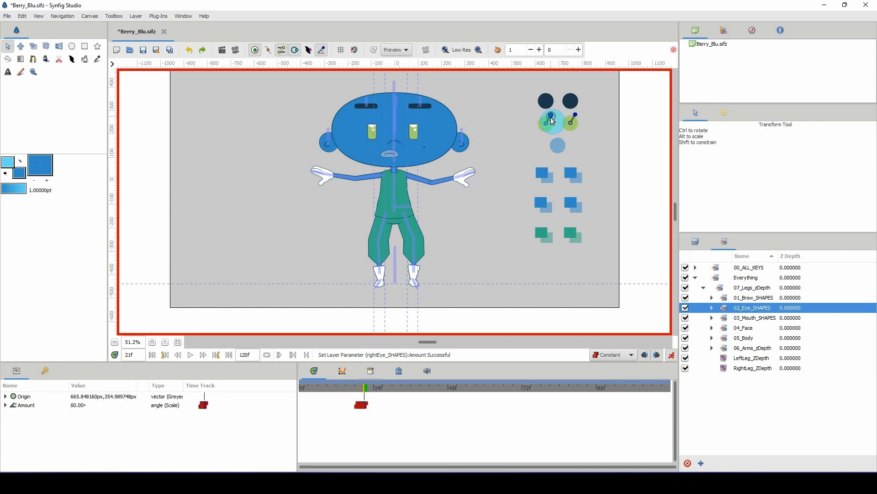
pyautogui.click(369, 389)
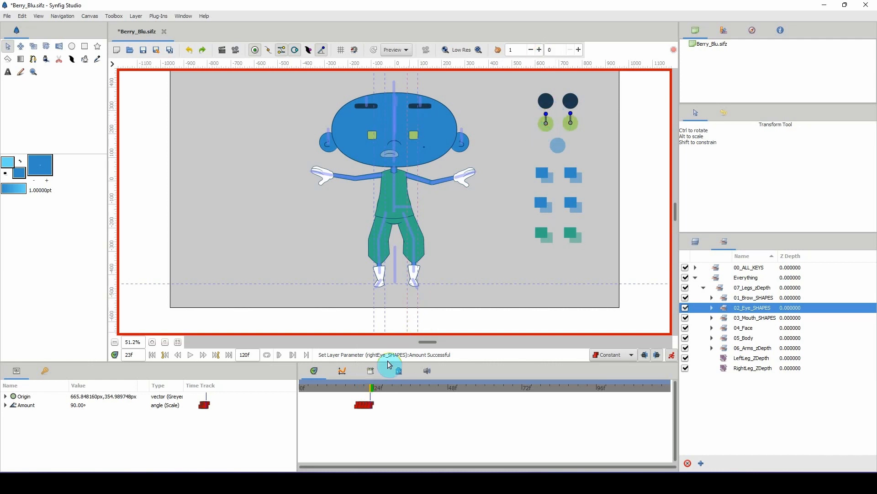
pyautogui.click(369, 389)
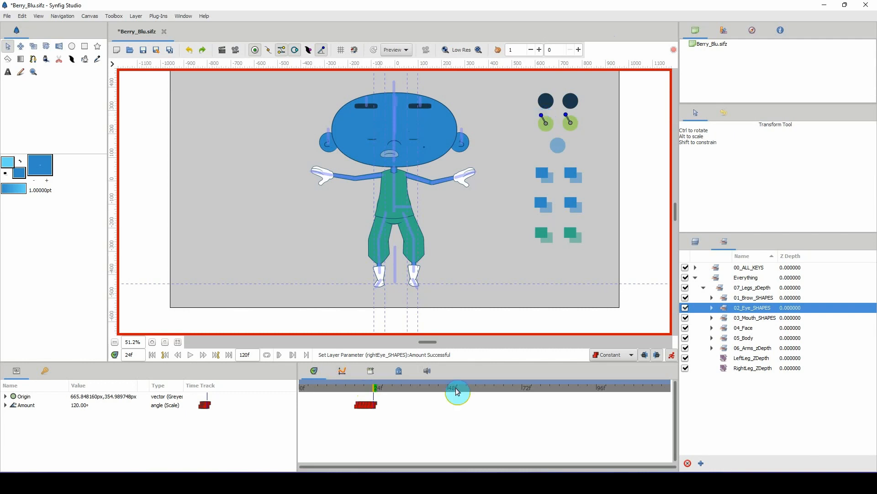
# Step: Scrub through the 02_Eye_SHAPES keyframes around frames 23, 24 and 26 to check how the eyes close
pyautogui.moveTo(378, 396)
pyautogui.mouseDown()
pyautogui.moveTo(338, 393)
pyautogui.moveTo(402, 400)
pyautogui.moveTo(380, 398)
pyautogui.mouseUp()
pyautogui.click(346, 129)
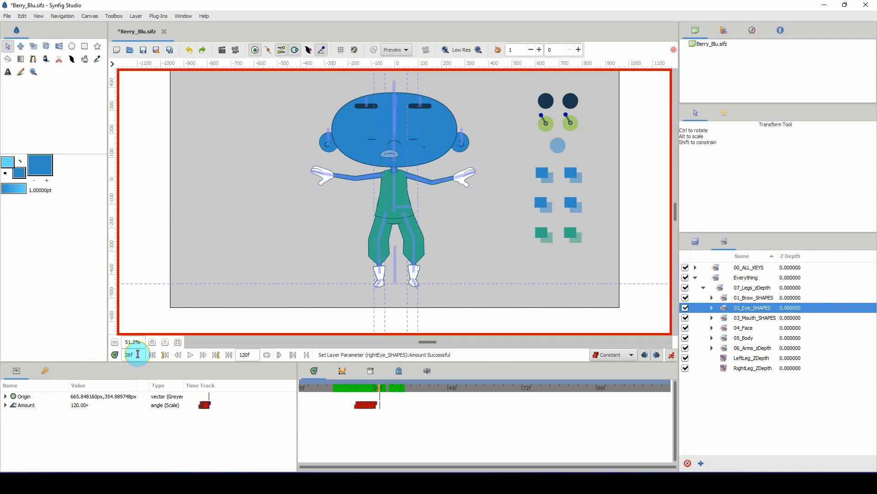
pyautogui.scroll(2, 138, 343)
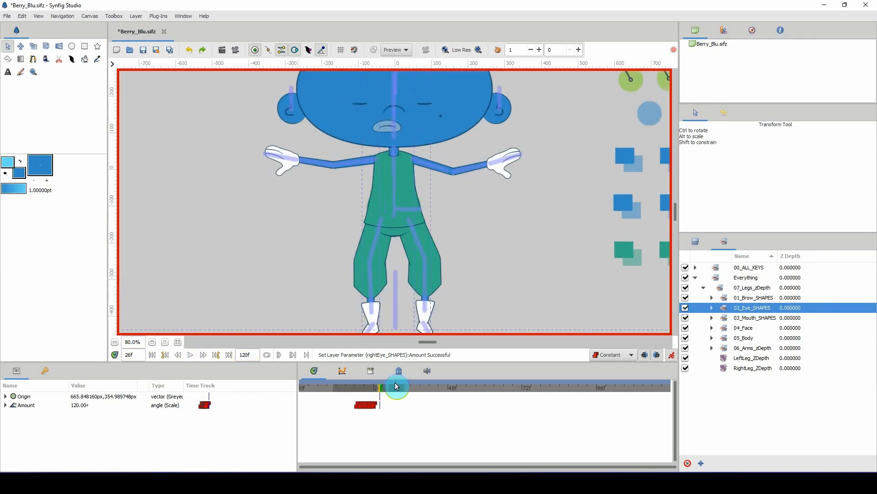
pyautogui.scroll(5, 354, 392)
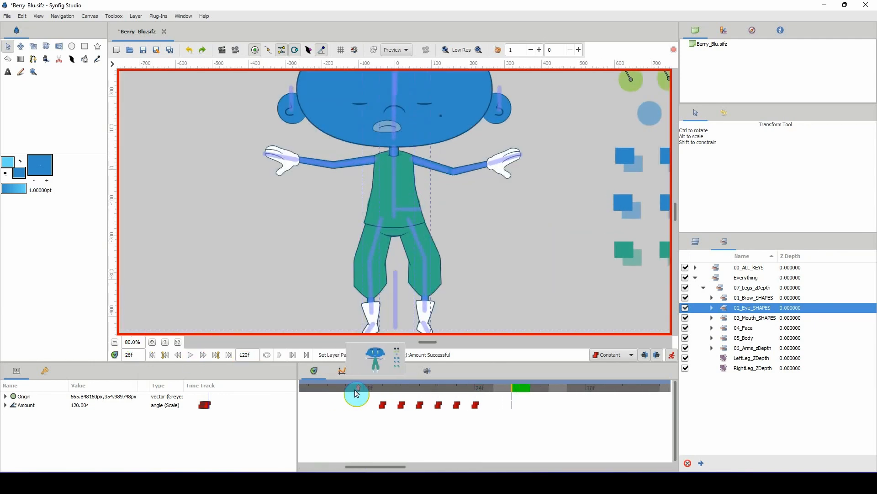
pyautogui.click(465, 393)
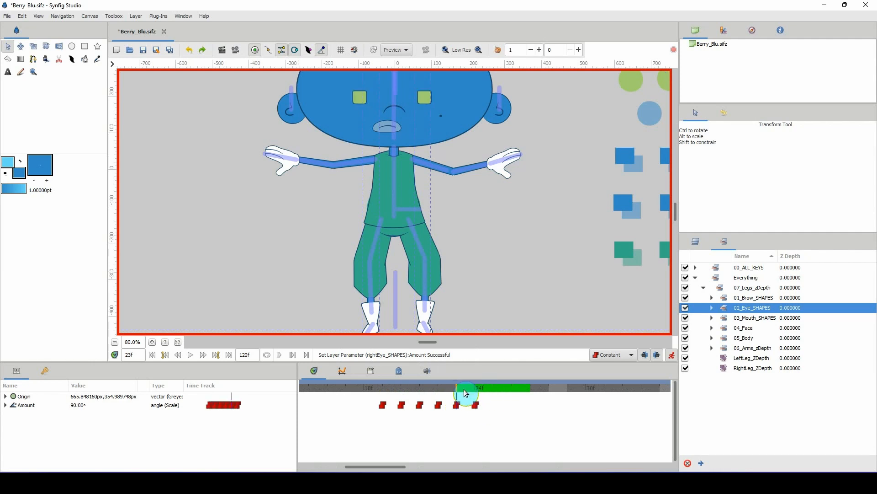
pyautogui.click(472, 393)
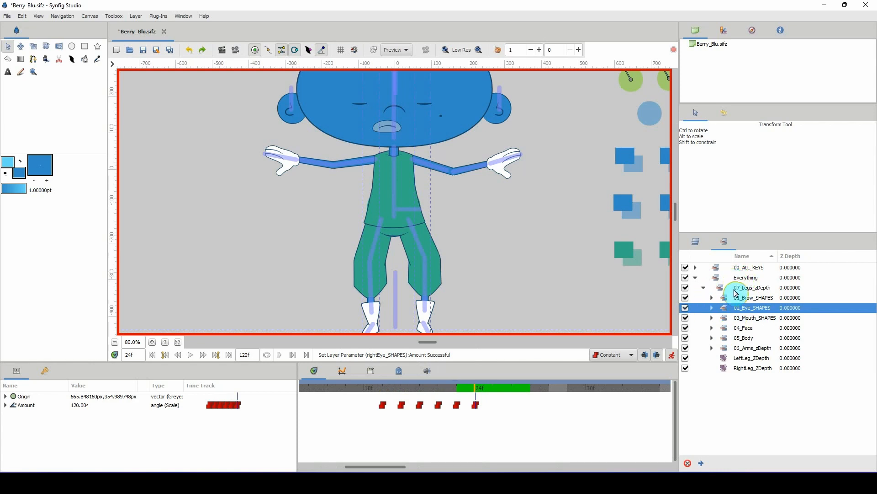
pyautogui.click(478, 406)
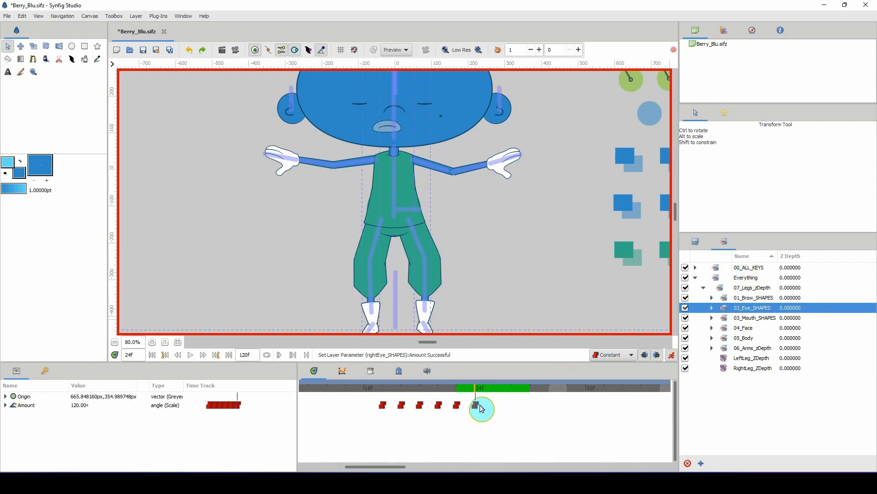
pyautogui.moveTo(558, 210); pyautogui.dragTo(509, 259)
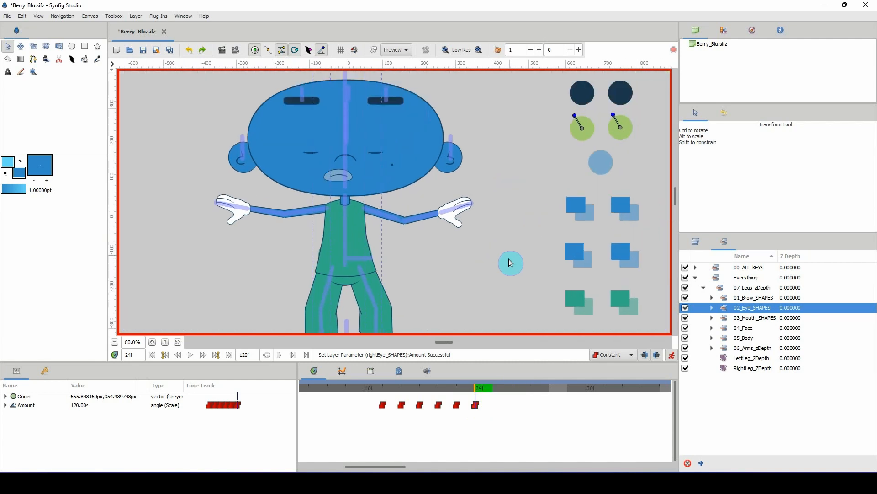
# Step: Copy the left eye's frame 23 Amount keyframe in 02_Eye_SHAPES to frame 25
pyautogui.click(712, 308)
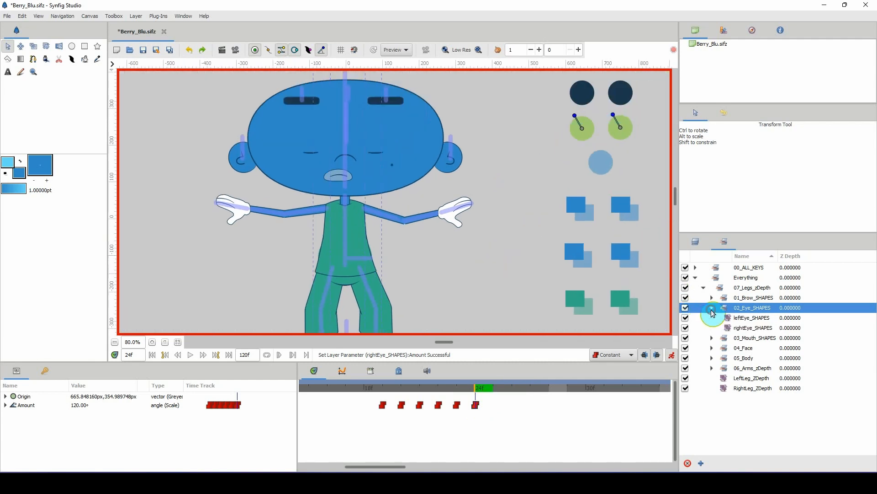
pyautogui.click(716, 308)
pyautogui.click(711, 309)
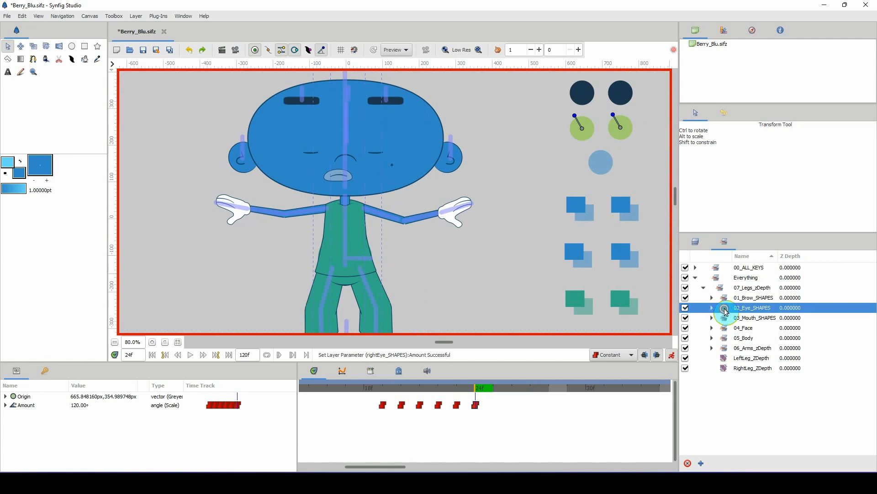
pyautogui.click(487, 392)
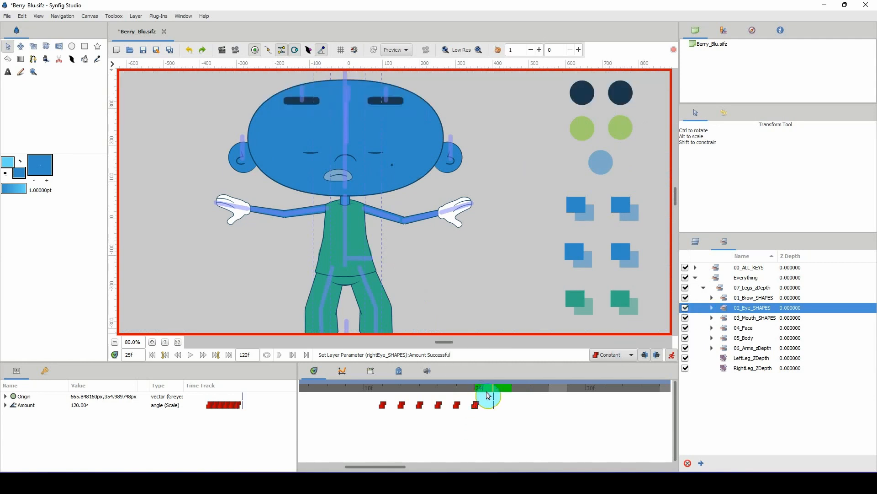
pyautogui.click(475, 405)
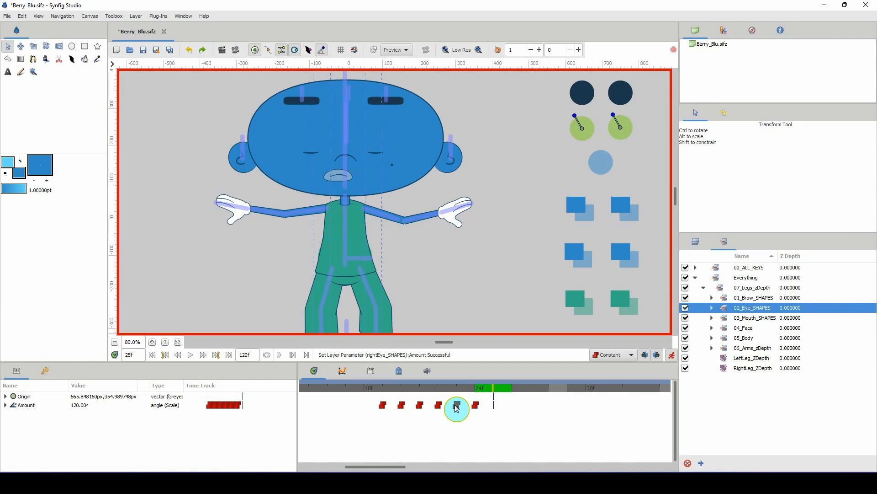
pyautogui.moveTo(457, 408); pyautogui.dragTo(494, 406)
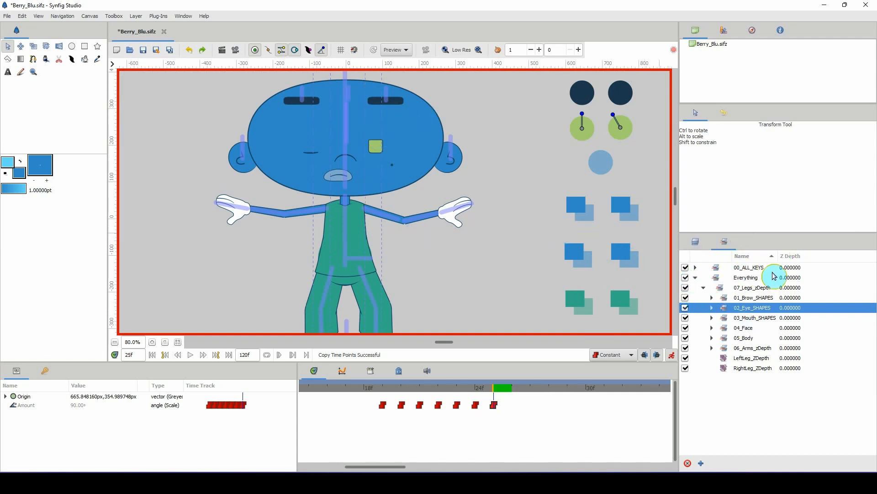
# Step: Copy the left eye's frame 22 to 19 Amount keyframes in reverse order to frames 26 through 29
pyautogui.click(717, 269)
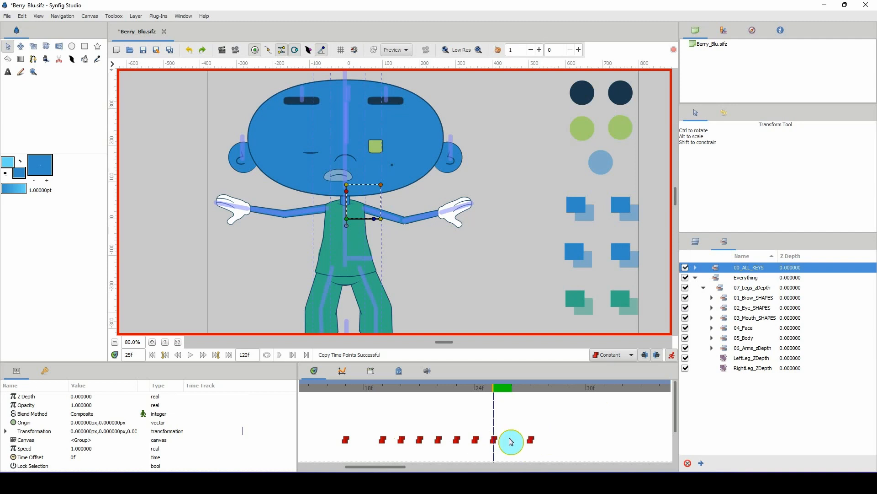
pyautogui.click(727, 310)
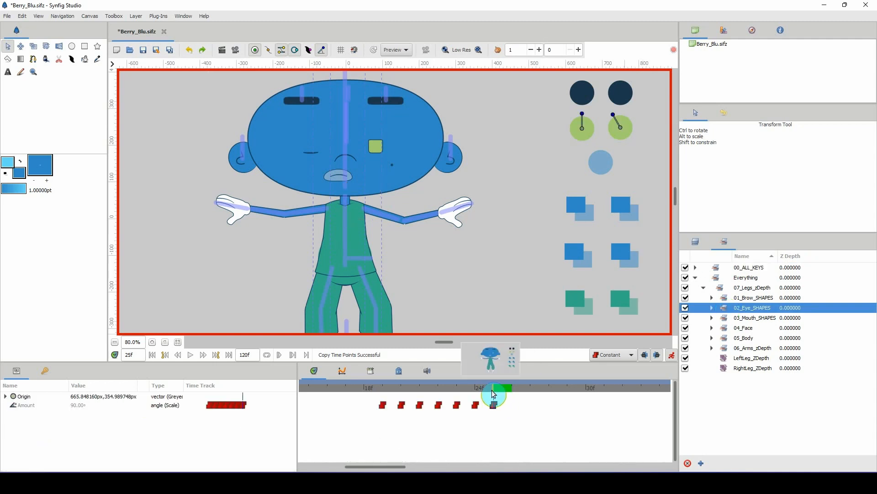
pyautogui.moveTo(486, 389); pyautogui.dragTo(466, 389)
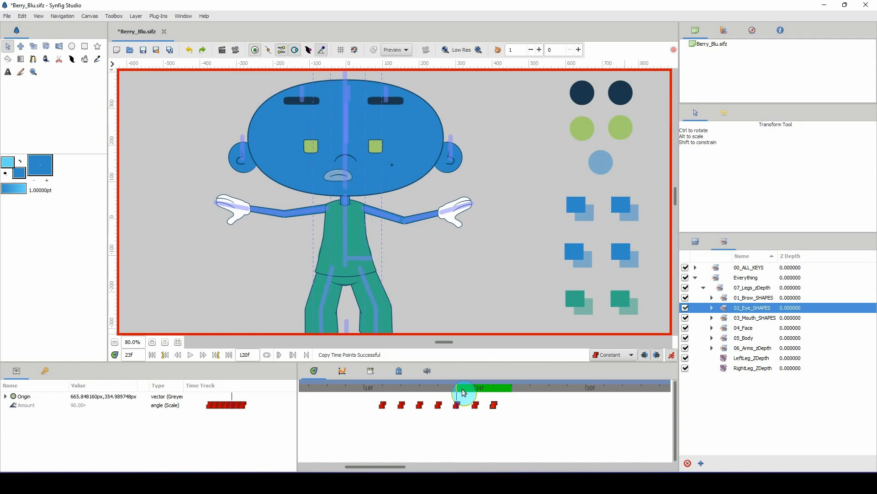
pyautogui.moveTo(464, 391); pyautogui.dragTo(568, 407)
pyautogui.moveTo(477, 390); pyautogui.dragTo(543, 400)
pyautogui.click(430, 388)
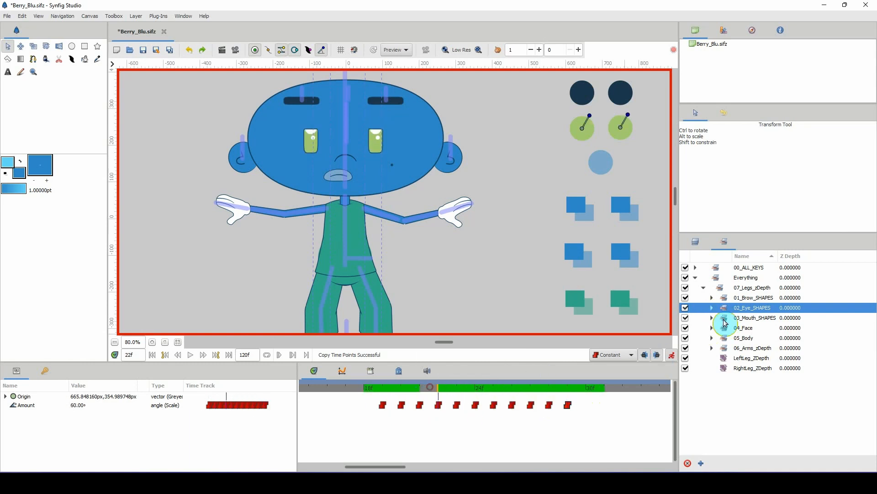
# Step: Expand 02_Eye_SHAPES, select rightEye_SHAPES, and copy its frame 23 to 19 keyframes in reverse order to frames 25 through 29
pyautogui.click(712, 307)
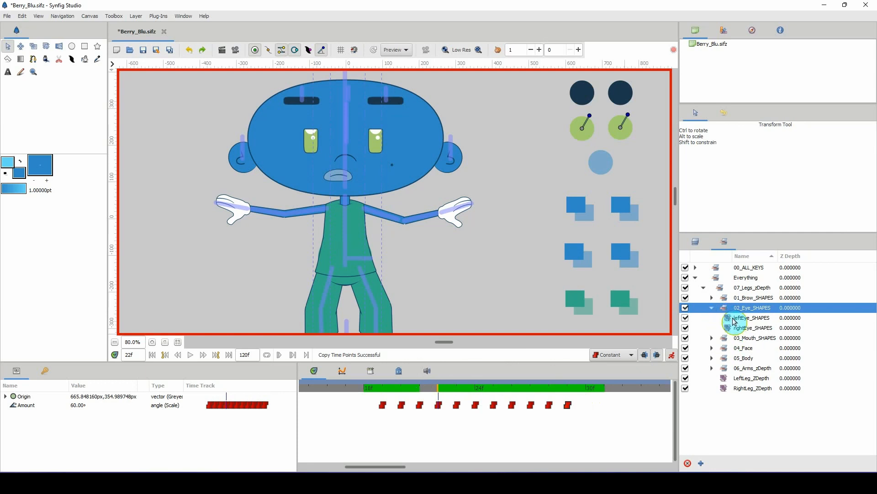
pyautogui.click(728, 329)
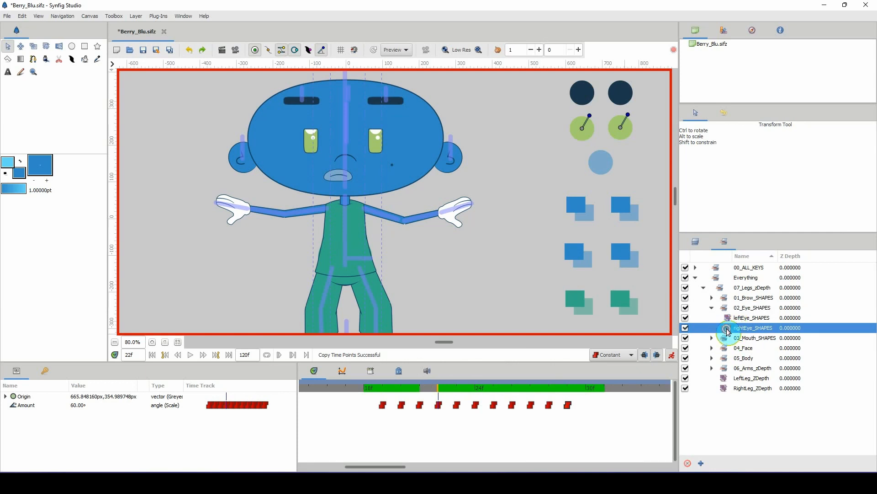
pyautogui.click(471, 391)
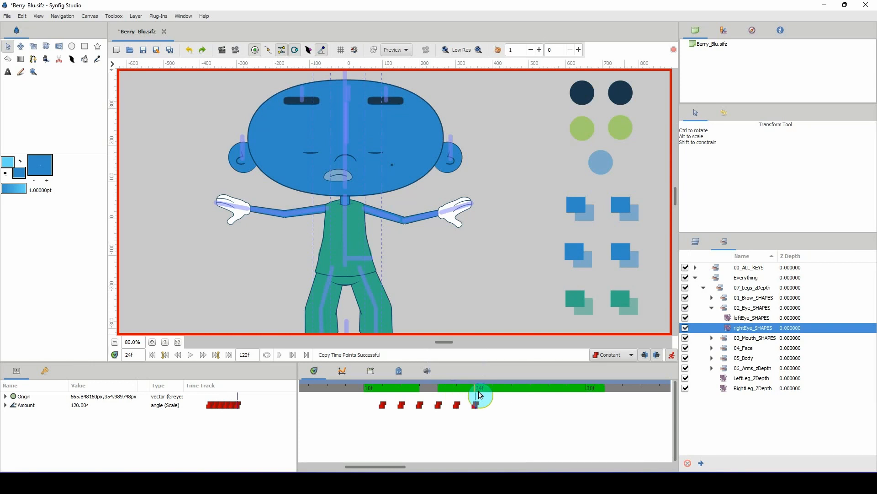
pyautogui.click(457, 405)
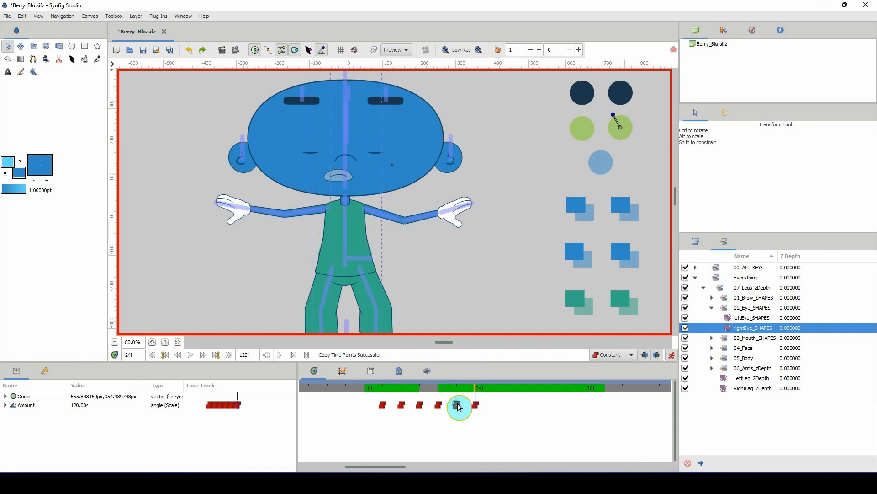
pyautogui.moveTo(459, 406); pyautogui.dragTo(567, 406)
# Step: Scrub and play the animation from around frame 18 to check the timing of the blink on both eyes
pyautogui.click(486, 388)
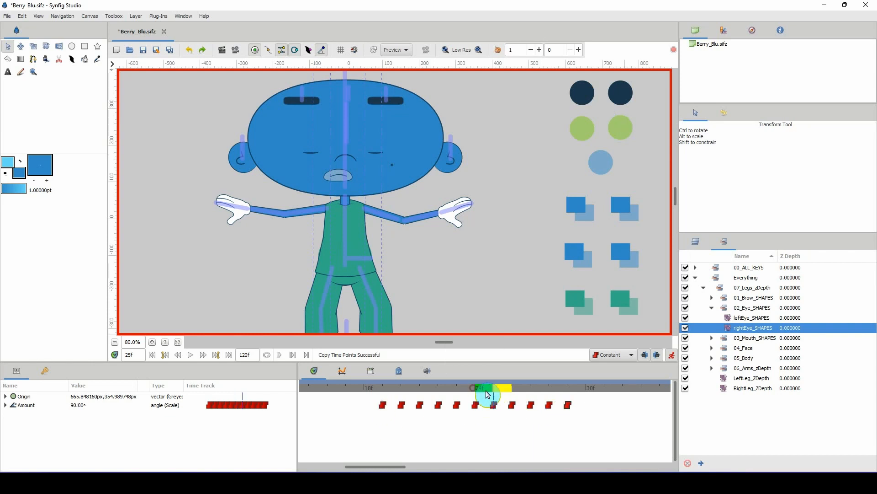
pyautogui.moveTo(487, 390); pyautogui.dragTo(385, 397)
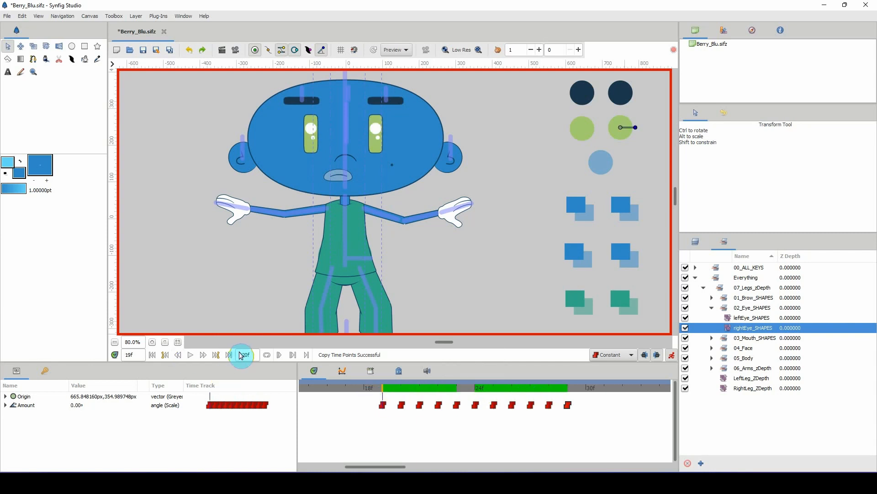
pyautogui.scroll(-2, 136, 339)
pyautogui.click(372, 393)
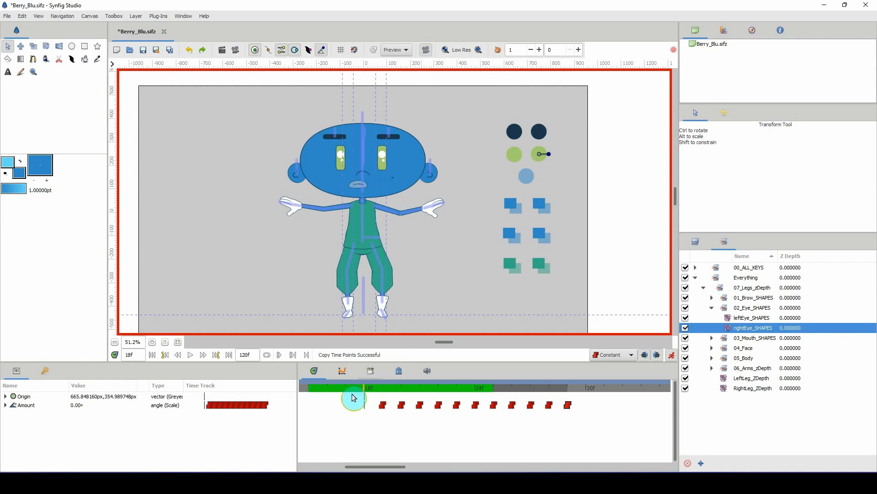
pyautogui.click(375, 392)
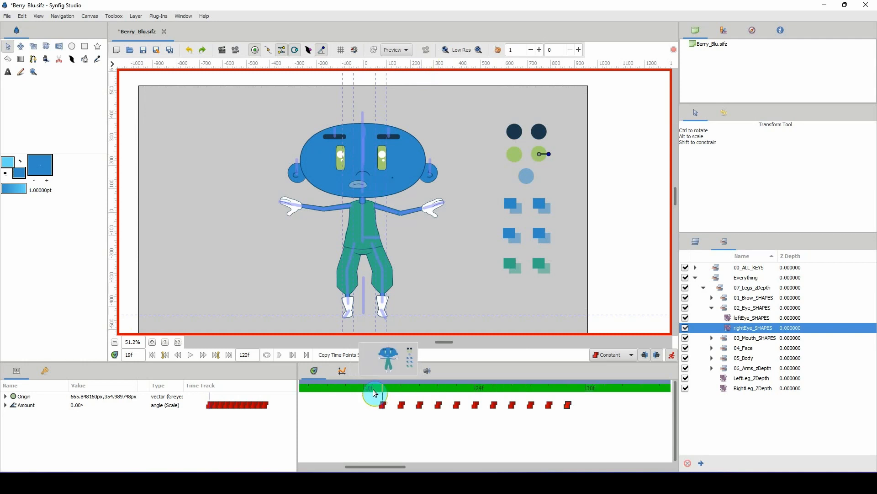
pyautogui.click(362, 391)
pyautogui.press('space')
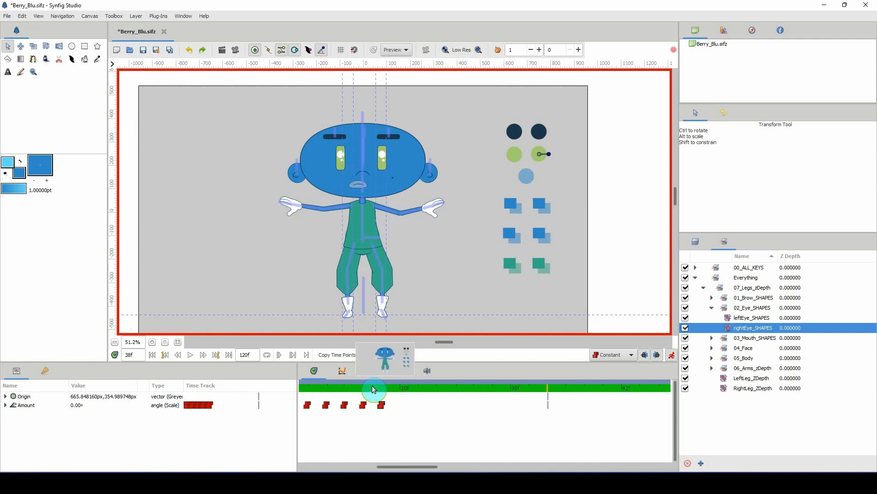
pyautogui.press('space')
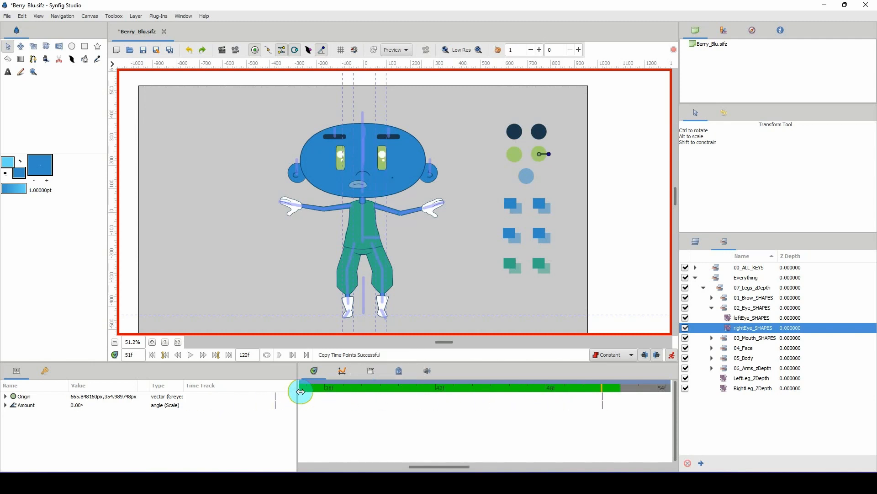
pyautogui.moveTo(424, 467); pyautogui.dragTo(337, 467)
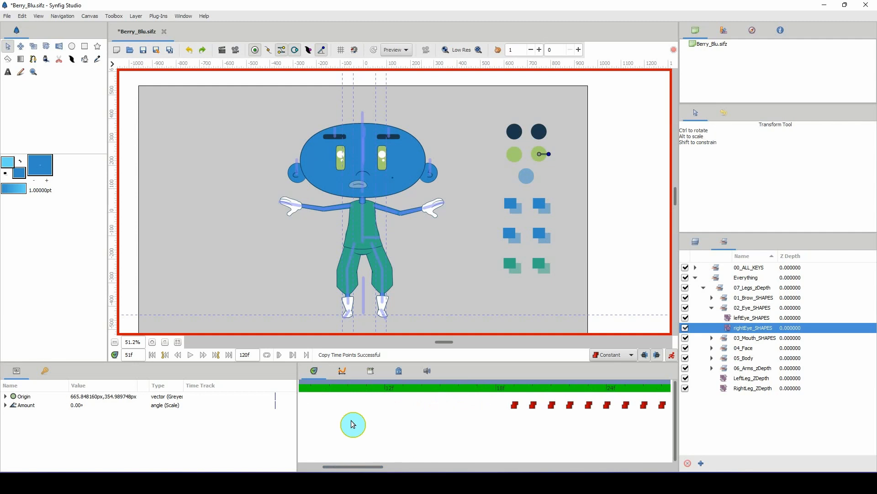
pyautogui.click(488, 391)
pyautogui.press('space')
pyautogui.press('space')
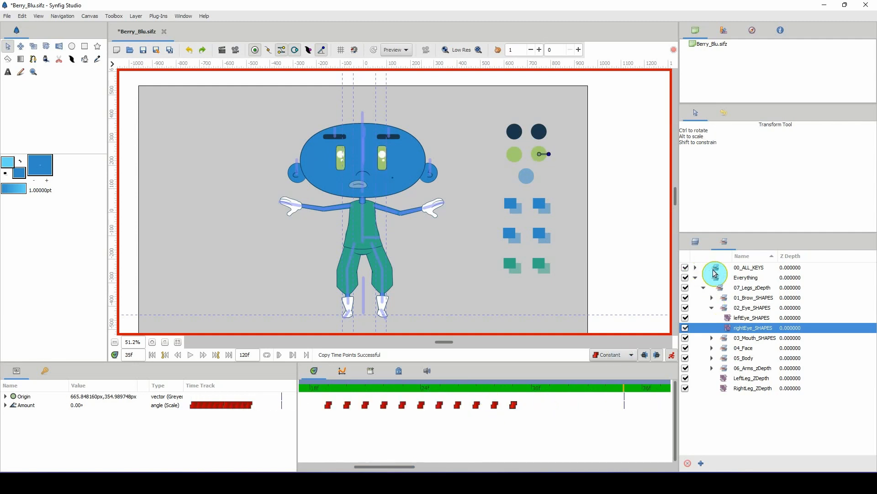
# Step: Collapse the Everything group and select 00_ALL_KEYS, with its keyframes in view up to frame 30
pyautogui.click(692, 269)
pyautogui.click(695, 279)
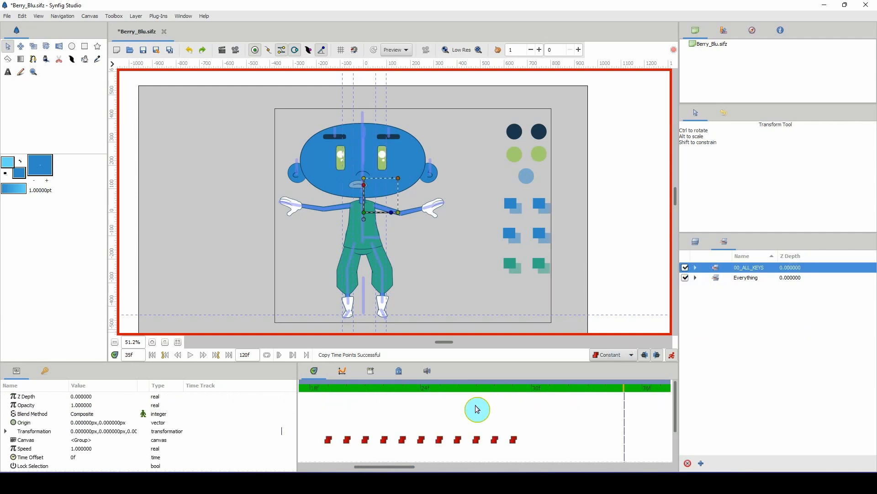
pyautogui.scroll(-5, 333, 388)
pyautogui.moveTo(340, 392); pyautogui.dragTo(402, 388)
pyautogui.click(716, 267)
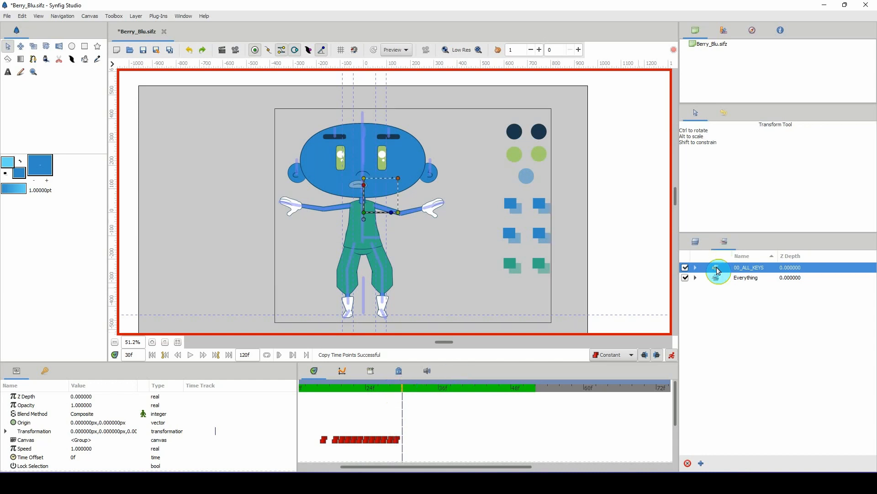
# Step: Try copying the frame 29 keyframe of 00_ALL_KEYS to frame 31, and delete the copy
pyautogui.click(397, 440)
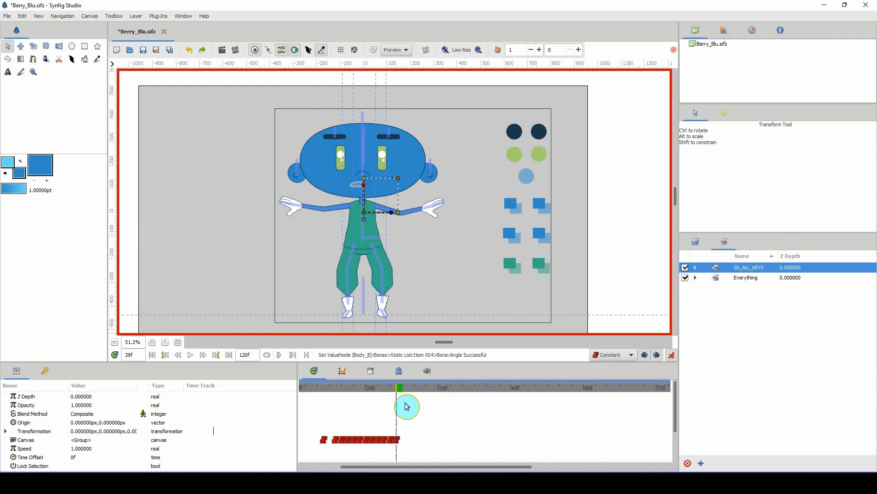
pyautogui.moveTo(397, 444); pyautogui.dragTo(409, 442)
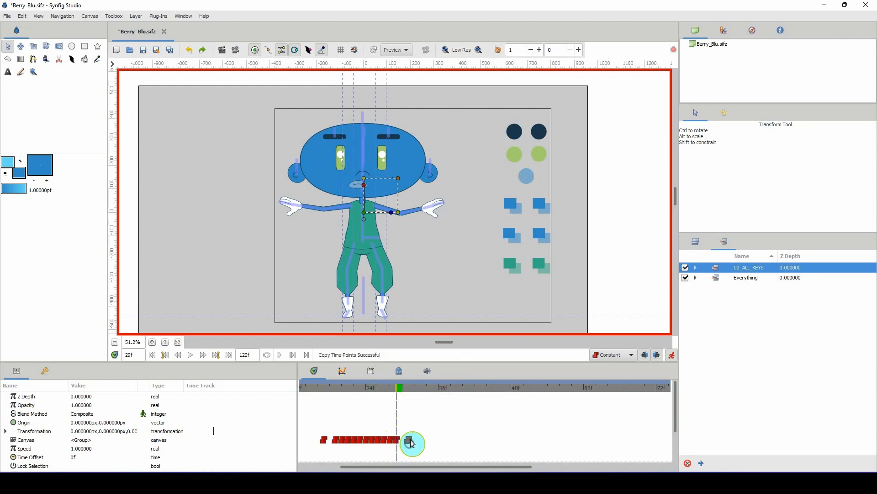
pyautogui.click(404, 395)
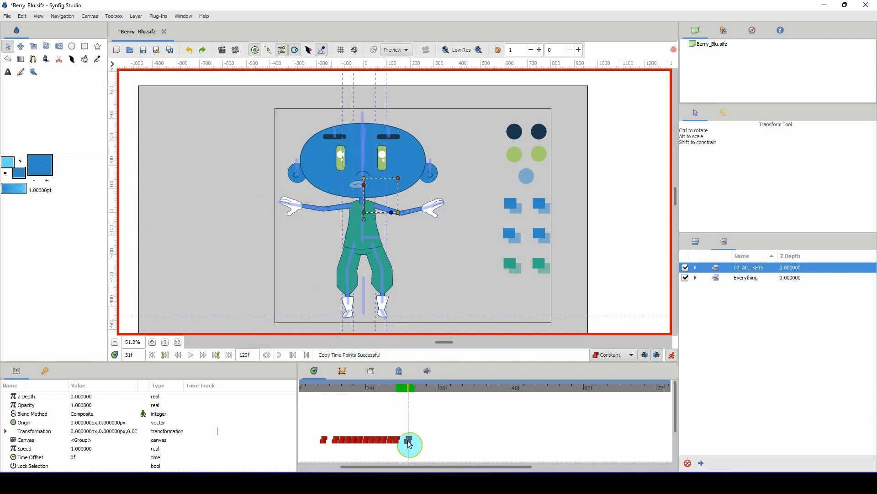
pyautogui.moveTo(408, 440); pyautogui.dragTo(324, 441)
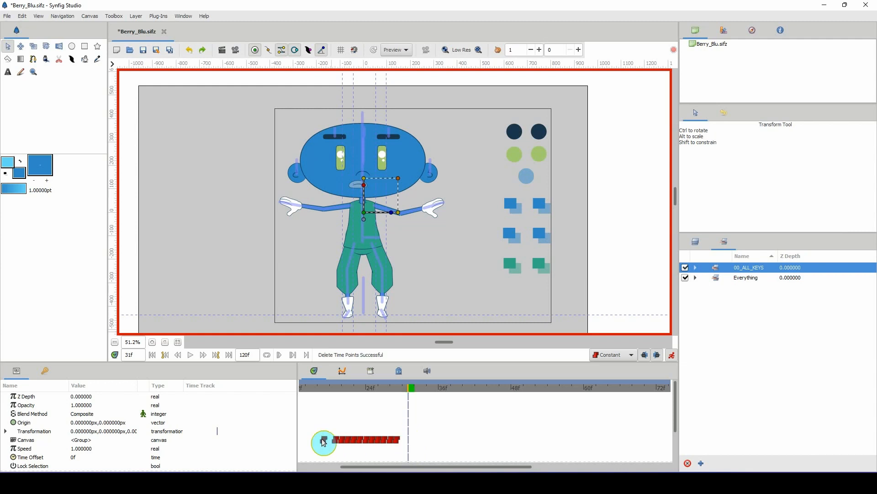
# Step: Copy the frame 10 keyframe of 00_ALL_KEYS to frame 32 and scrub through the result back to frame 16
pyautogui.click(325, 389)
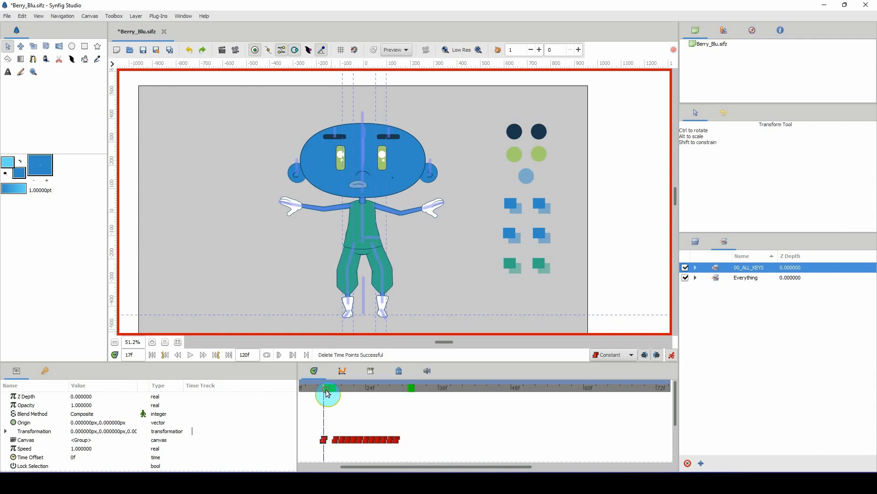
pyautogui.moveTo(354, 467); pyautogui.dragTo(333, 464)
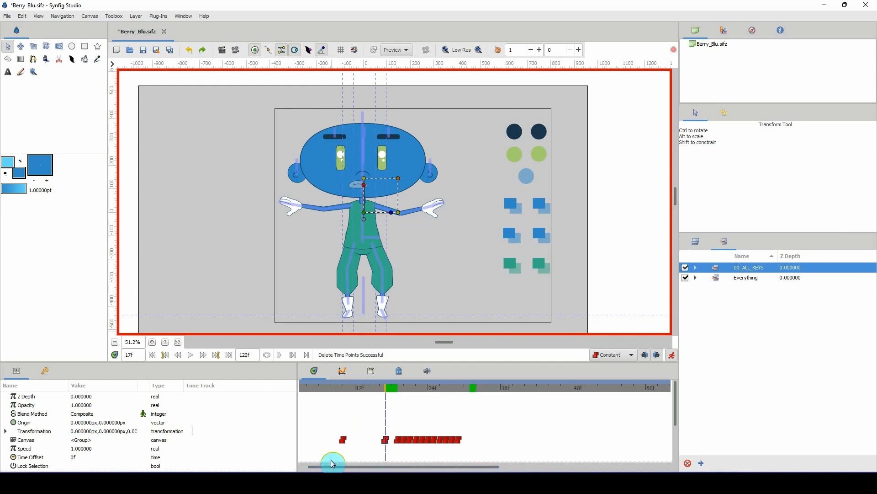
pyautogui.moveTo(348, 392); pyautogui.dragTo(344, 392)
pyautogui.moveTo(339, 435); pyautogui.dragTo(477, 446)
pyautogui.click(452, 392)
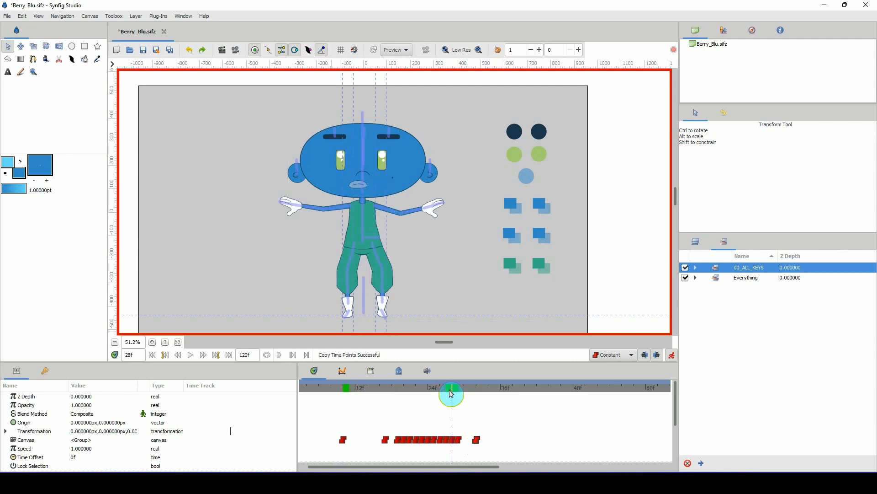
pyautogui.moveTo(470, 394); pyautogui.dragTo(382, 401)
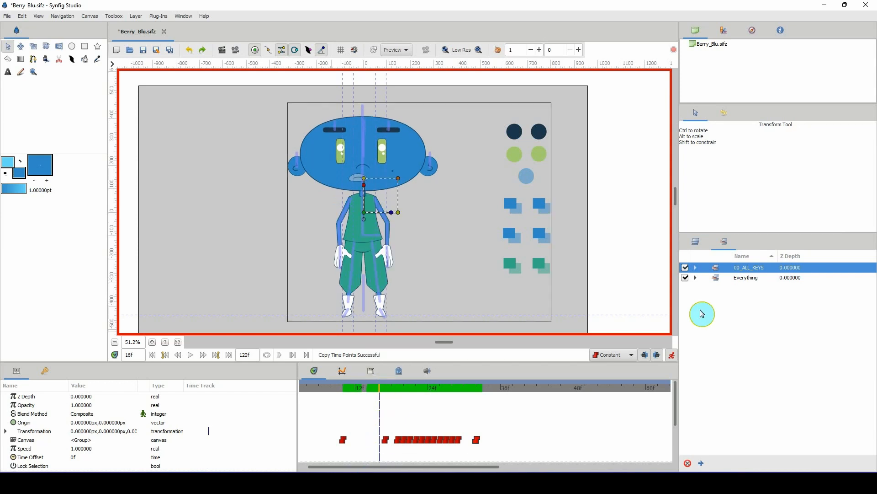
# Step: Expand the Everything group and keyframe the 03_Mouth_SHAPES Amount at 0° on frame 16 and 30° on frame 17
pyautogui.click(694, 280)
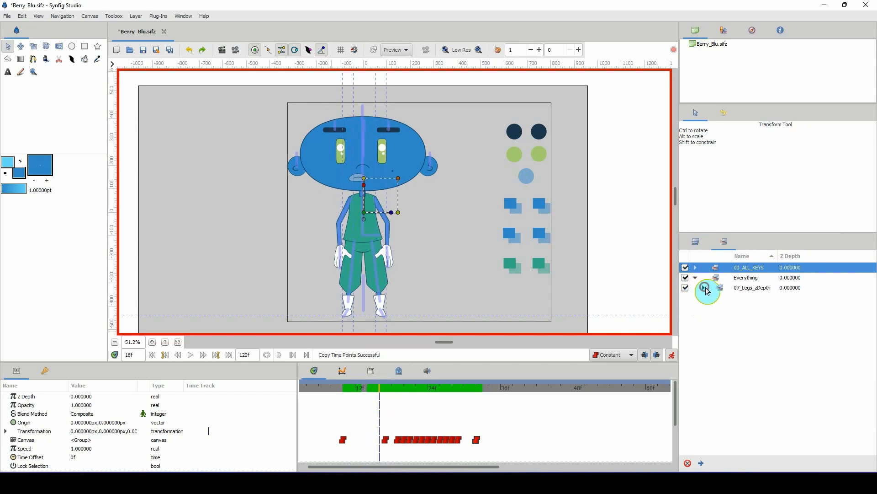
pyautogui.click(704, 288)
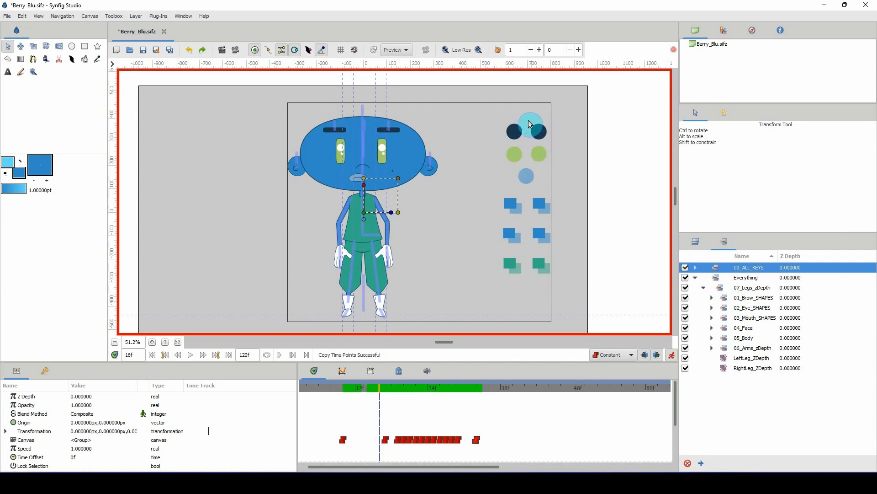
pyautogui.click(728, 319)
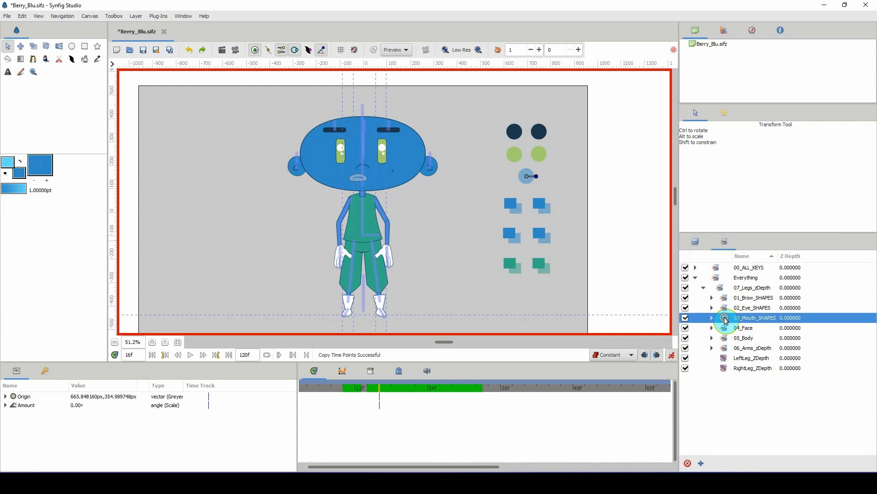
pyautogui.click(537, 177)
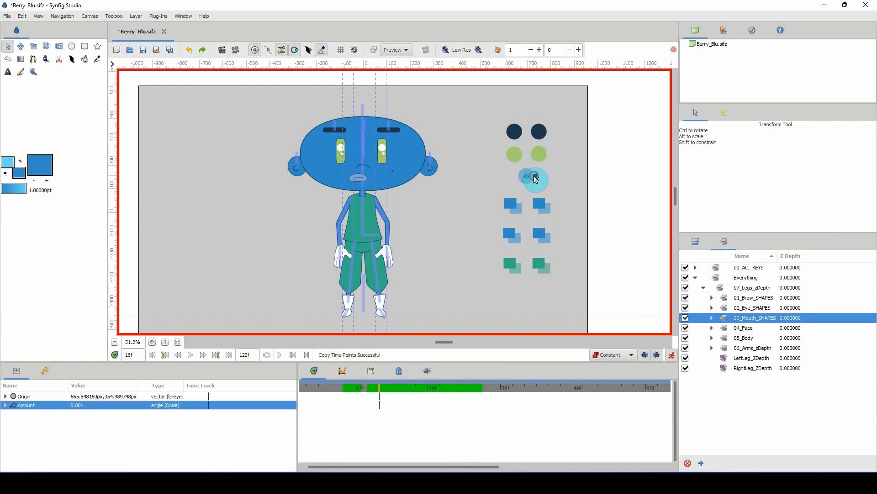
pyautogui.click(386, 393)
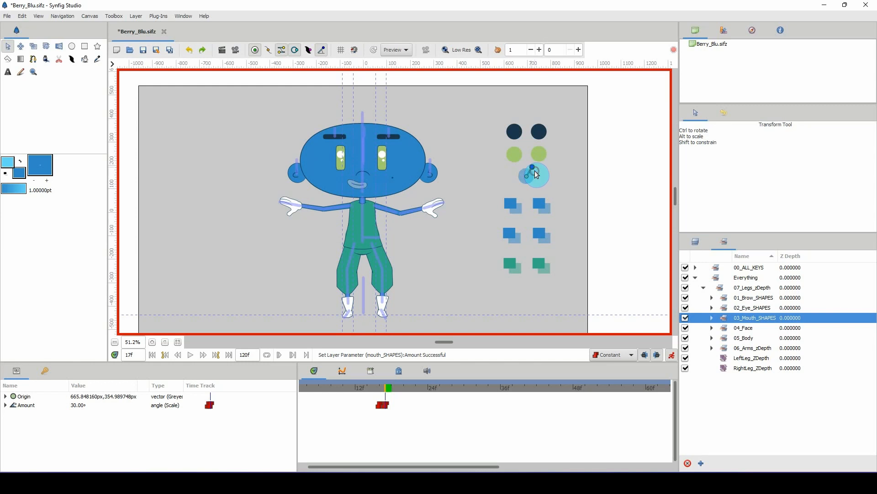
pyautogui.moveTo(537, 174); pyautogui.dragTo(521, 170)
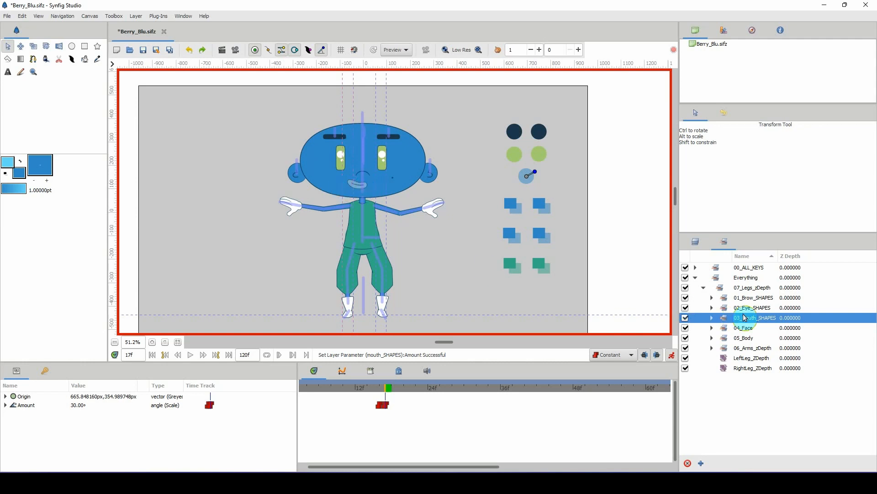
# Step: Scrub the animation to frame 32 and copy the neutral Amount keyframe of 03_Mouth_SHAPES to that frame
pyautogui.click(702, 288)
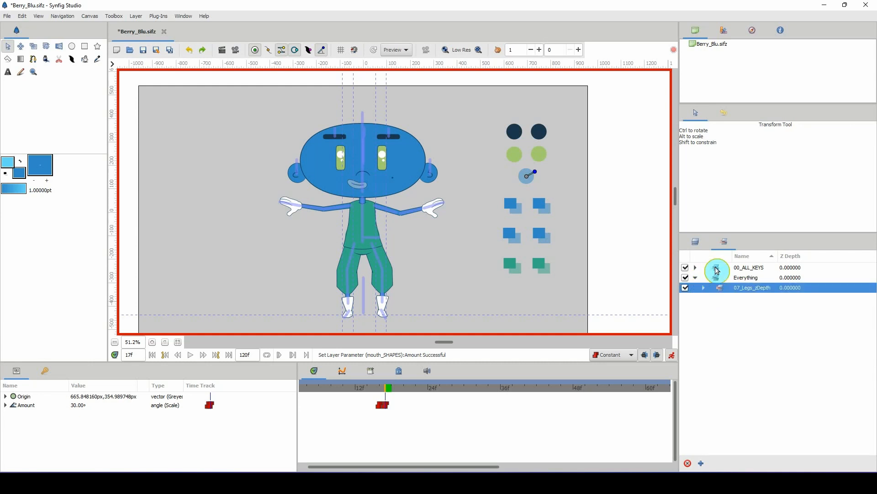
pyautogui.click(717, 269)
pyautogui.click(392, 389)
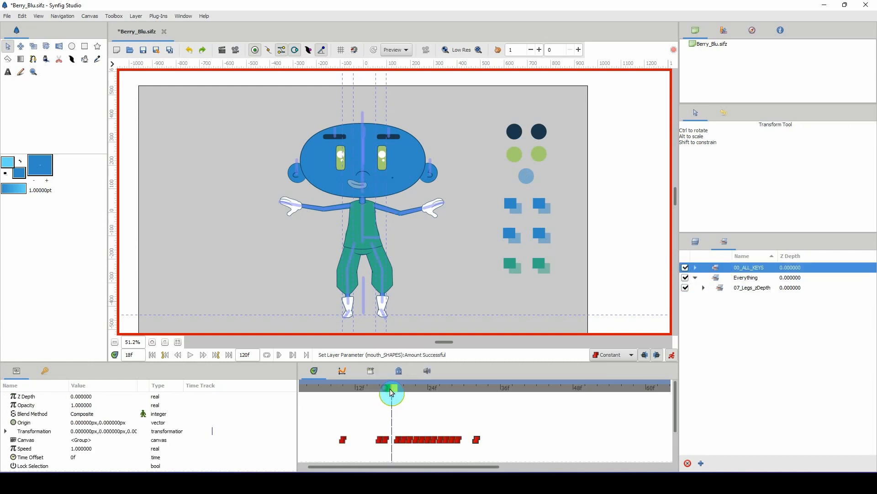
pyautogui.moveTo(396, 392); pyautogui.dragTo(479, 392)
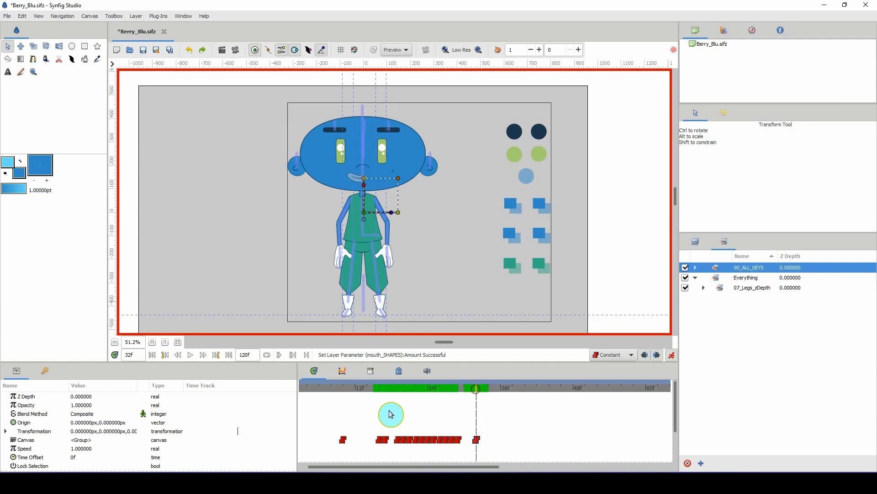
pyautogui.click(385, 440)
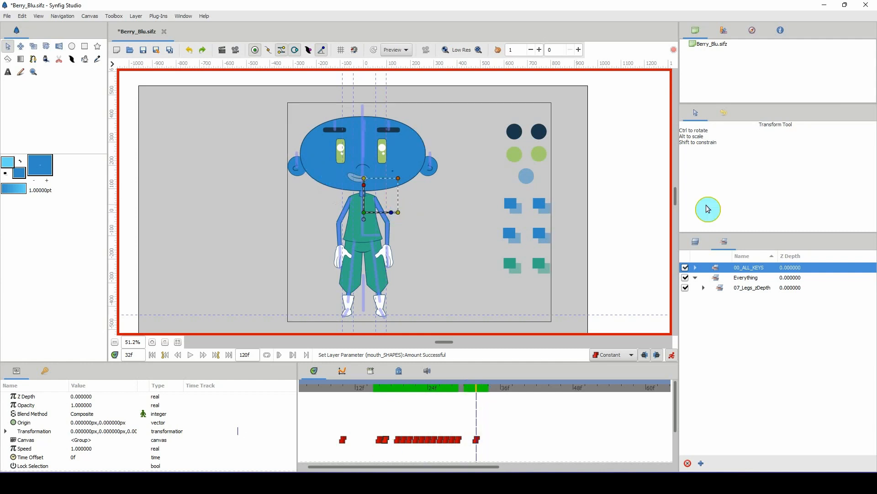
pyautogui.click(704, 287)
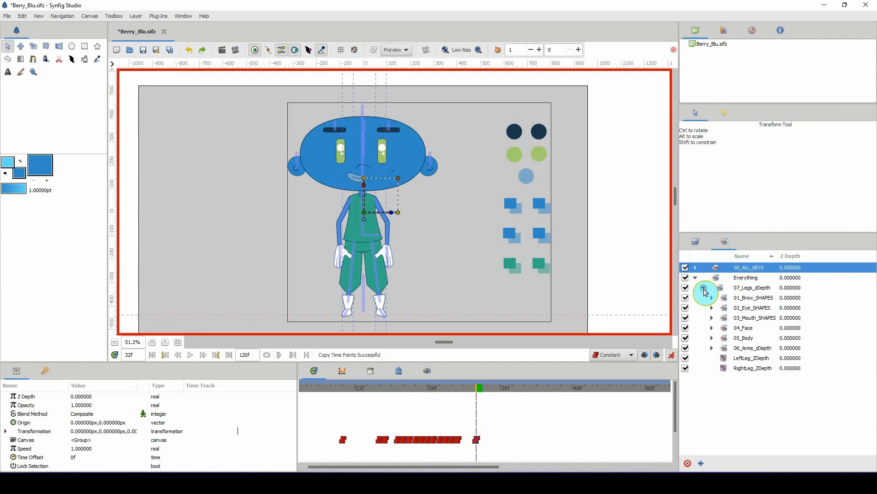
pyautogui.click(726, 317)
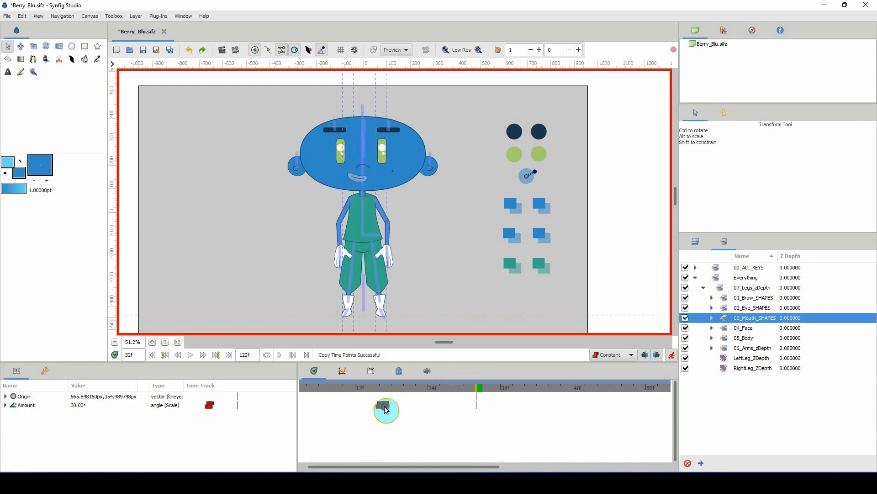
pyautogui.moveTo(385, 406); pyautogui.dragTo(279, 397)
# Step: Select 00_ALL_KEYS and play the animation from frame 0 to check the poses, blink and mouth change
pyautogui.click(717, 271)
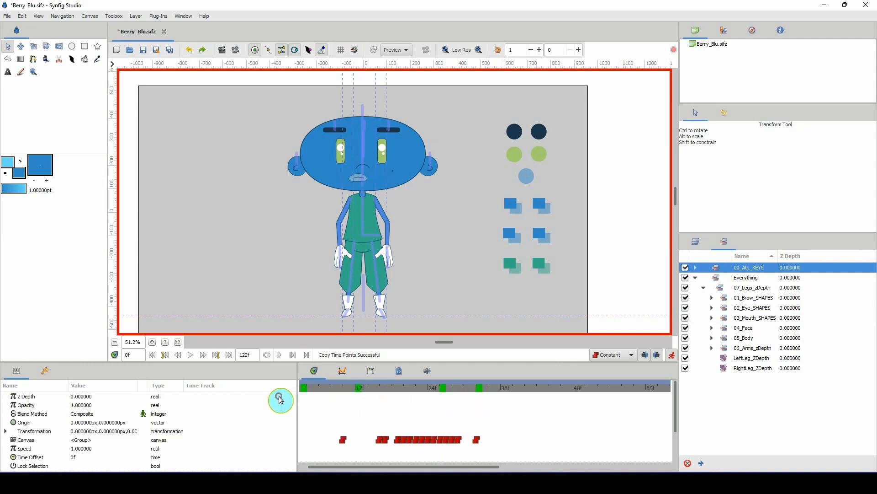
pyautogui.click(429, 48)
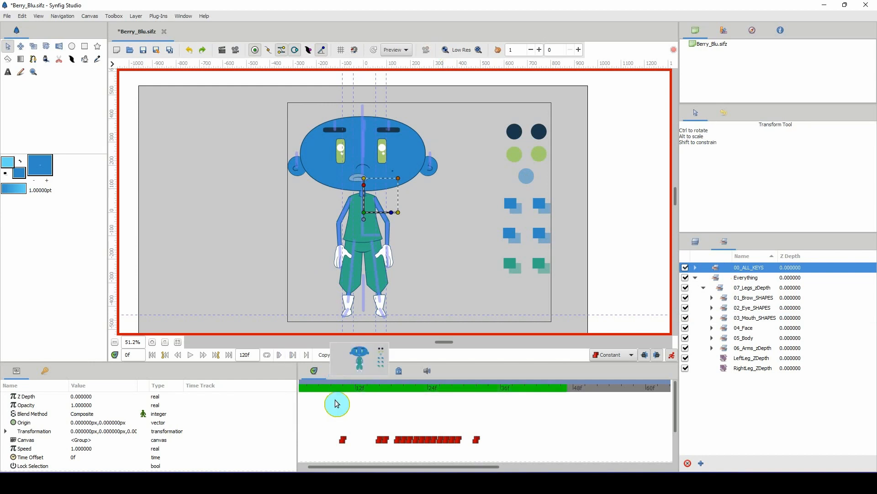
pyautogui.moveTo(335, 387); pyautogui.dragTo(317, 388)
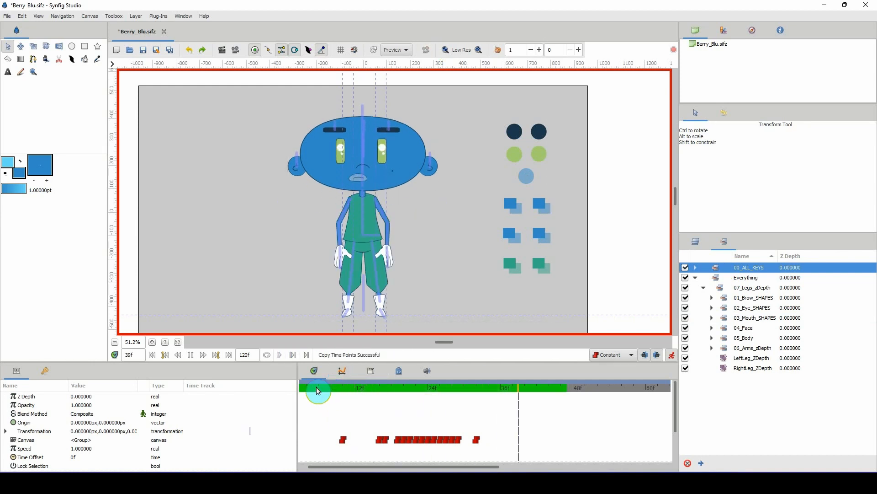
pyautogui.click(344, 392)
pyautogui.moveTo(344, 392); pyautogui.dragTo(287, 397)
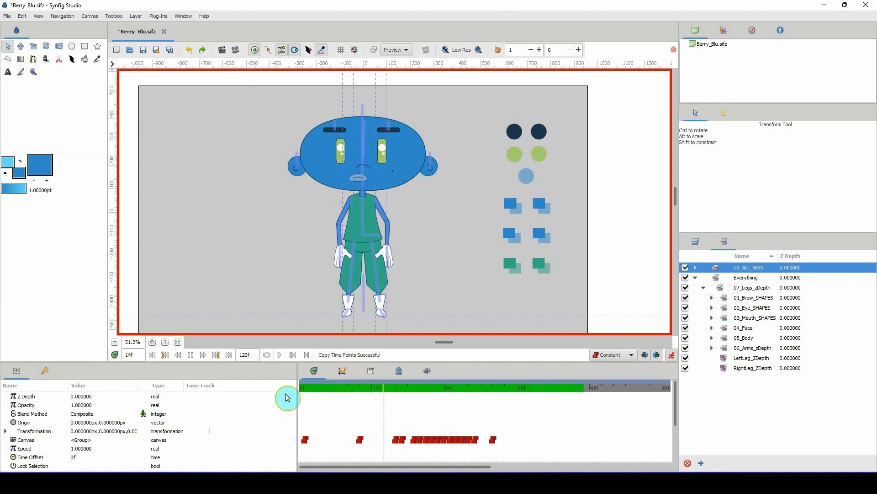
pyautogui.click(406, 304)
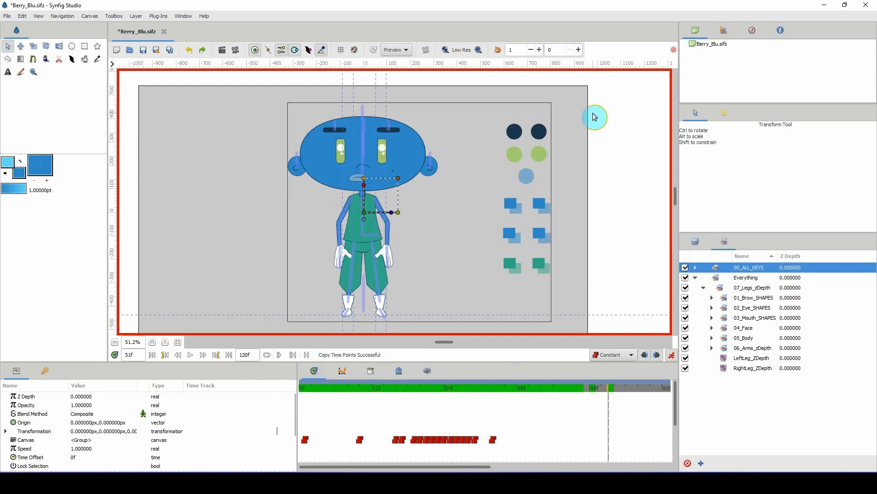
# Step: Set the 00_ALL_KEYS keyframes at frames 1, 10, 16 and 17 to Ease In/Out interpolation
pyautogui.click(309, 440)
pyautogui.rightClick(308, 440)
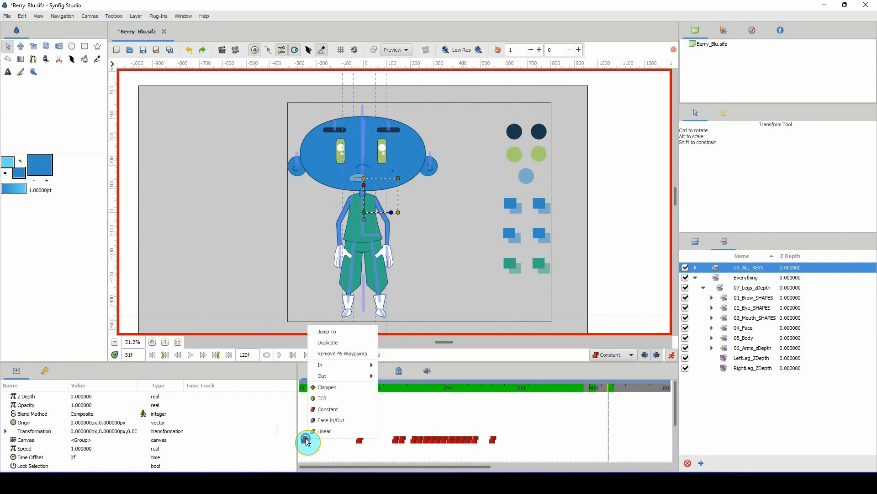
pyautogui.click(339, 416)
pyautogui.rightClick(361, 435)
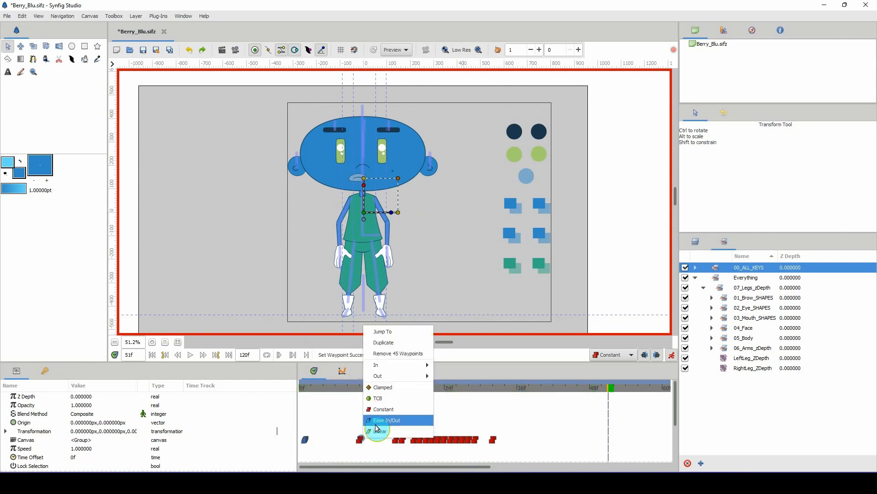
pyautogui.click(377, 422)
pyautogui.rightClick(396, 440)
pyautogui.click(423, 423)
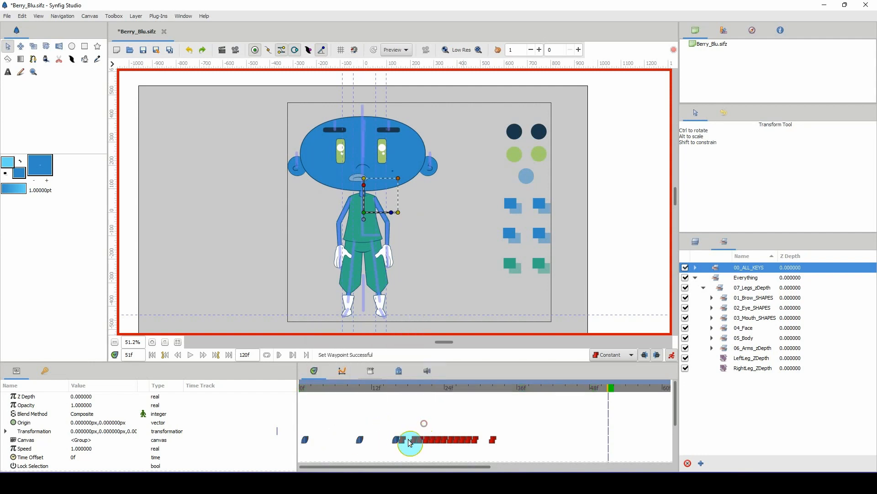
pyautogui.rightClick(403, 440)
pyautogui.click(417, 422)
# Step: Set the remaining 00_ALL_KEYS keyframes at frames 19 to 29 and 32 to Ease In/Out interpolation
pyautogui.rightClick(414, 441)
pyautogui.click(430, 421)
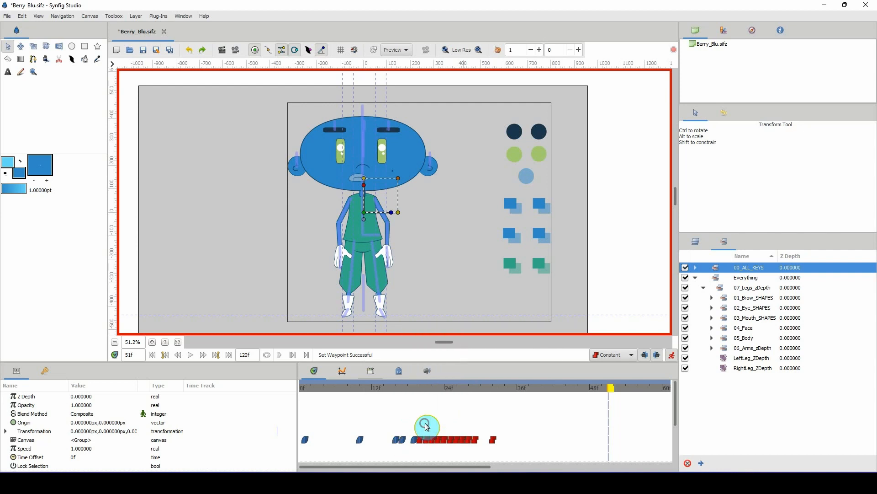
pyautogui.rightClick(421, 440)
pyautogui.click(432, 421)
pyautogui.rightClick(428, 440)
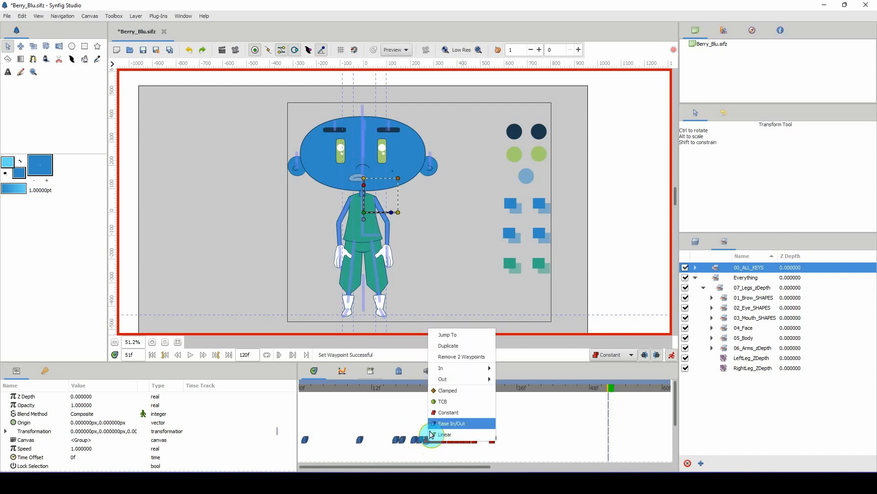
pyautogui.click(438, 421)
pyautogui.rightClick(434, 440)
pyautogui.click(442, 421)
pyautogui.rightClick(441, 440)
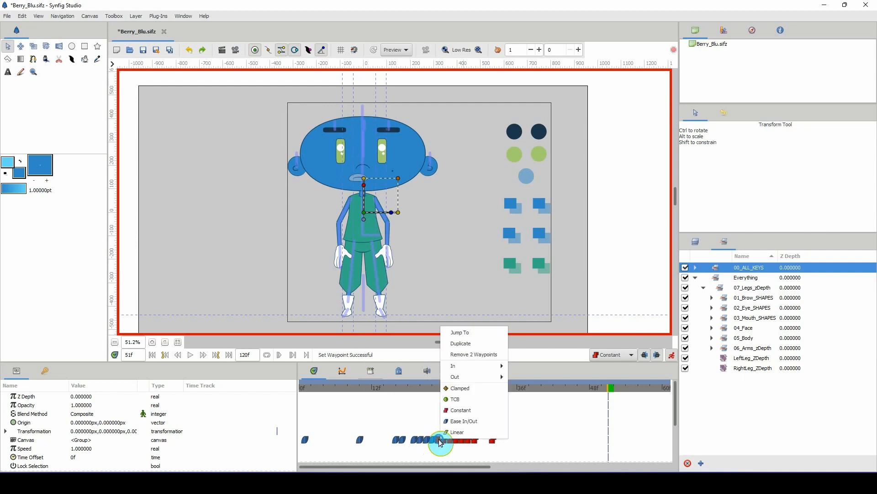
pyautogui.click(447, 424)
pyautogui.rightClick(447, 440)
pyautogui.click(452, 420)
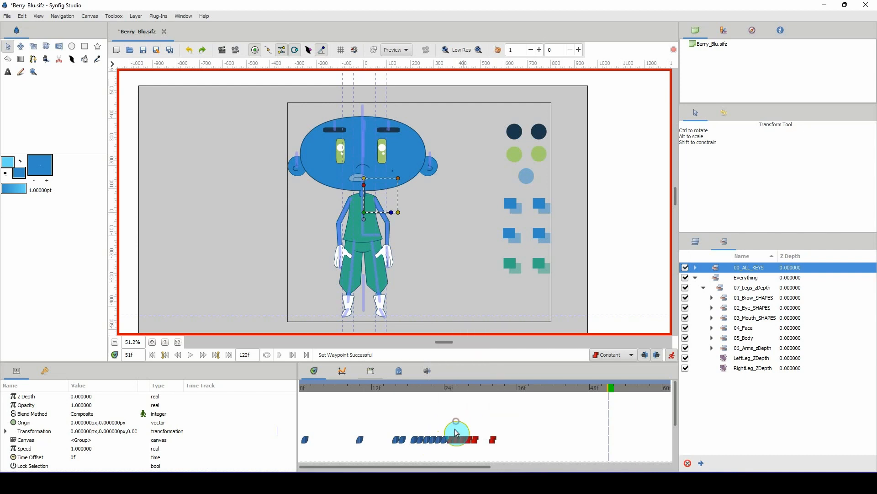
pyautogui.rightClick(454, 440)
pyautogui.click(459, 420)
pyautogui.rightClick(461, 440)
pyautogui.click(469, 424)
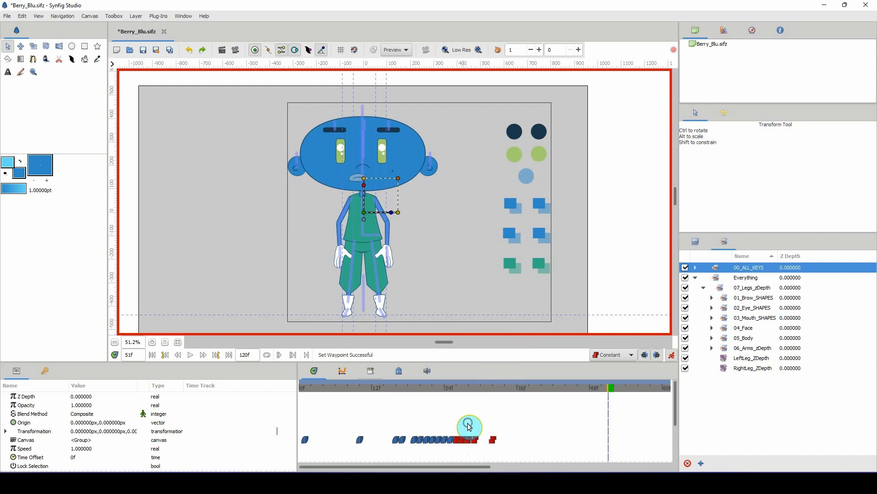
pyautogui.rightClick(466, 438)
pyautogui.click(478, 419)
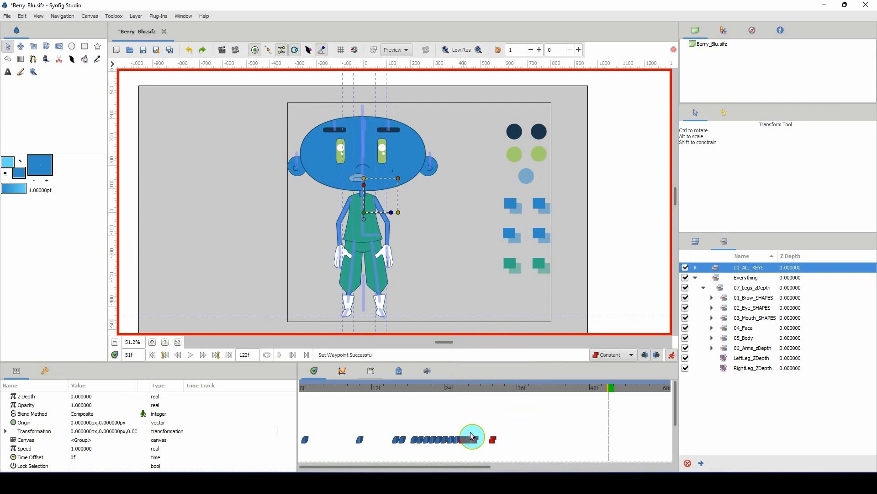
pyautogui.rightClick(462, 439)
pyautogui.click(478, 419)
pyautogui.rightClick(469, 440)
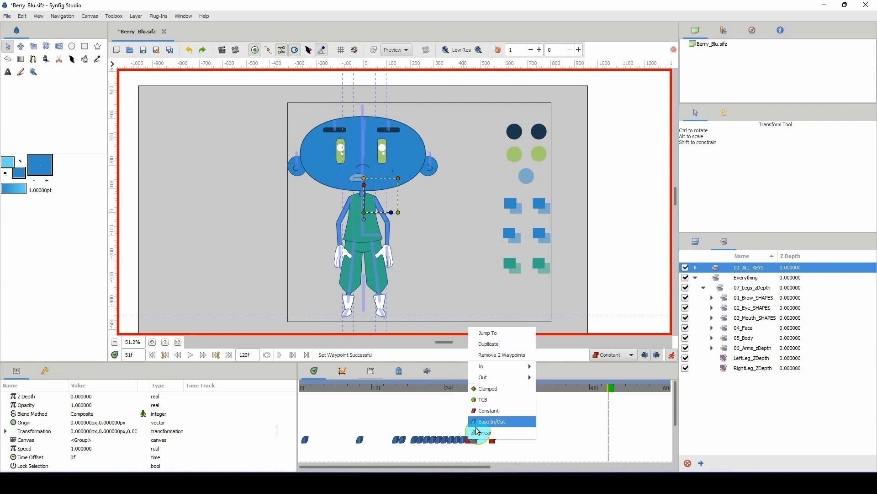
pyautogui.click(479, 419)
pyautogui.rightClick(474, 440)
pyautogui.click(479, 421)
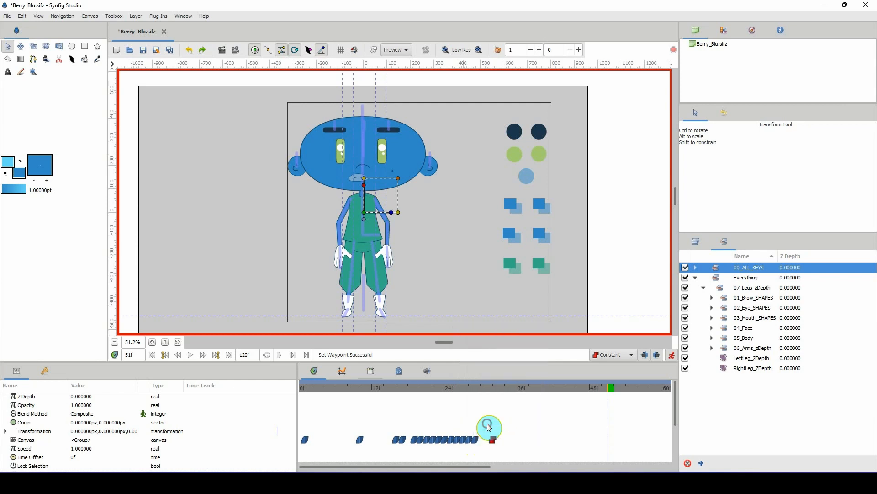
pyautogui.rightClick(493, 440)
pyautogui.click(515, 422)
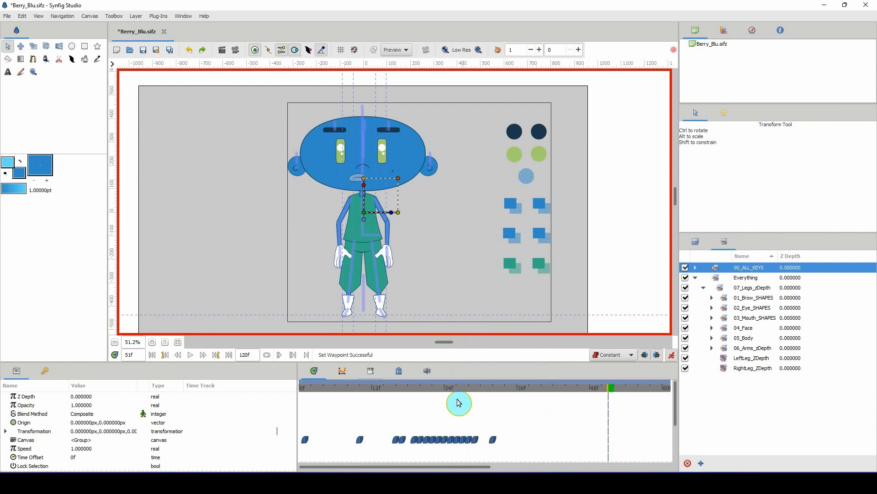
# Step: Turn on background rendering and play the animation repeatedly from the start to check the eased poses, blink and mouth change
pyautogui.moveTo(443, 392); pyautogui.dragTo(312, 396)
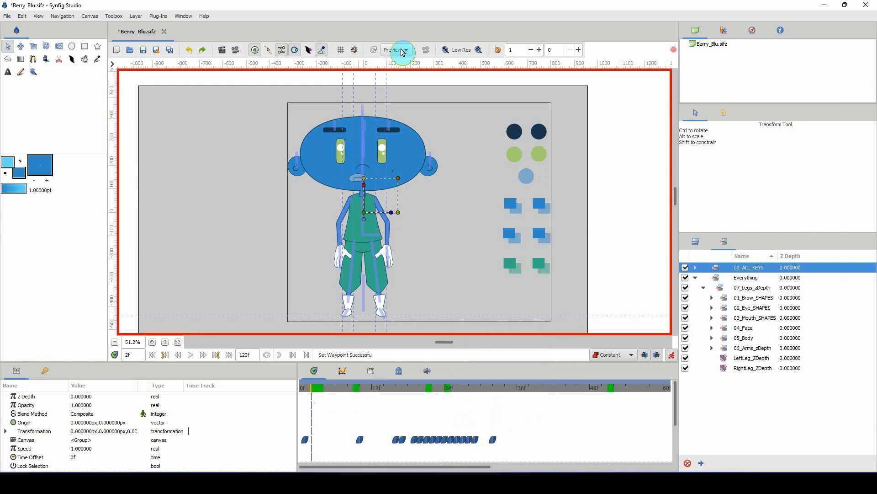
pyautogui.click(430, 50)
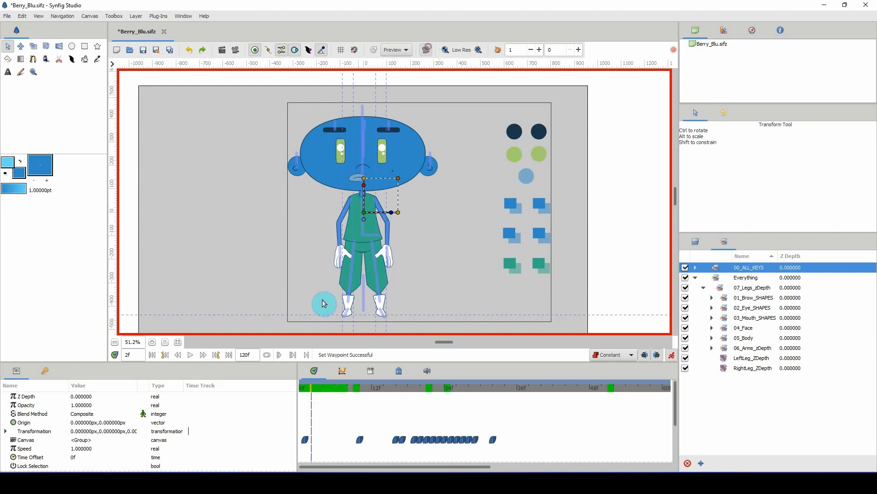
pyautogui.moveTo(333, 388); pyautogui.dragTo(311, 388)
pyautogui.press('space')
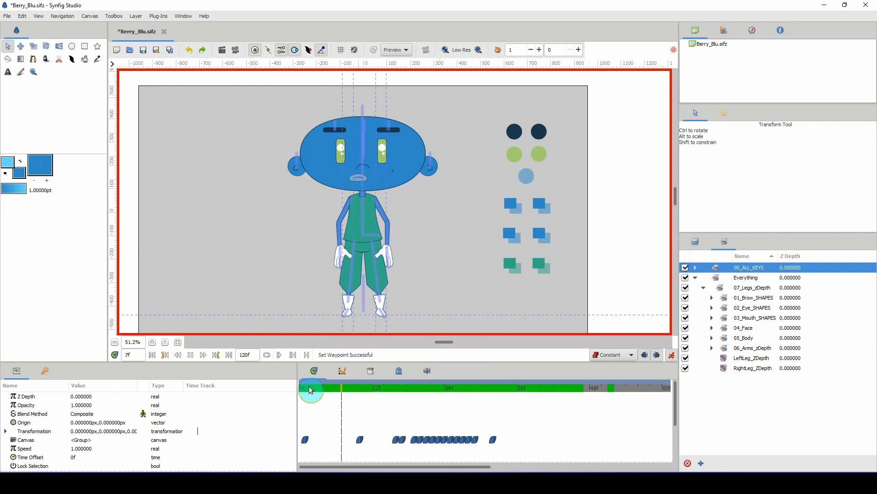
pyautogui.press('space')
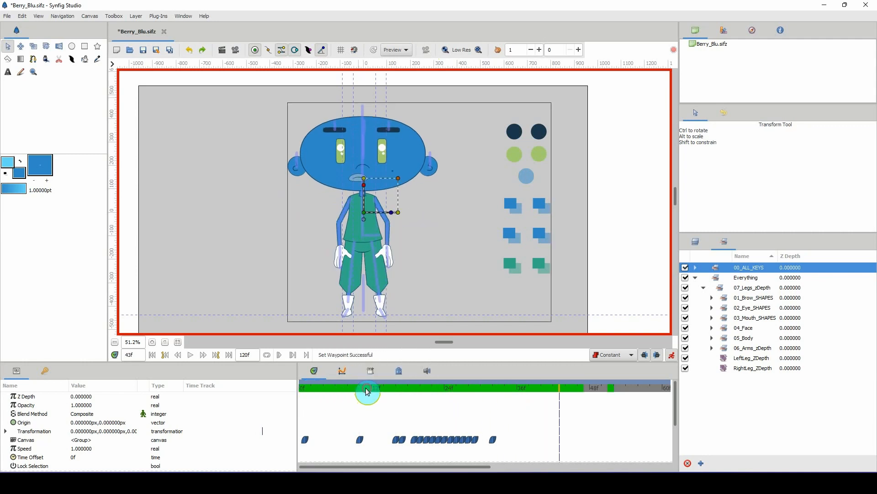
pyautogui.moveTo(366, 389); pyautogui.dragTo(293, 397)
pyautogui.press('space')
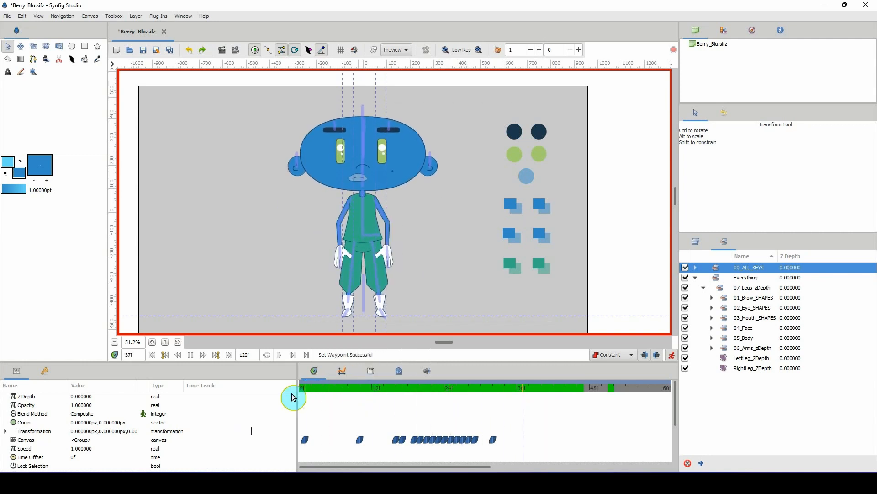
pyautogui.press('space')
pyautogui.click(313, 392)
pyautogui.press('space')
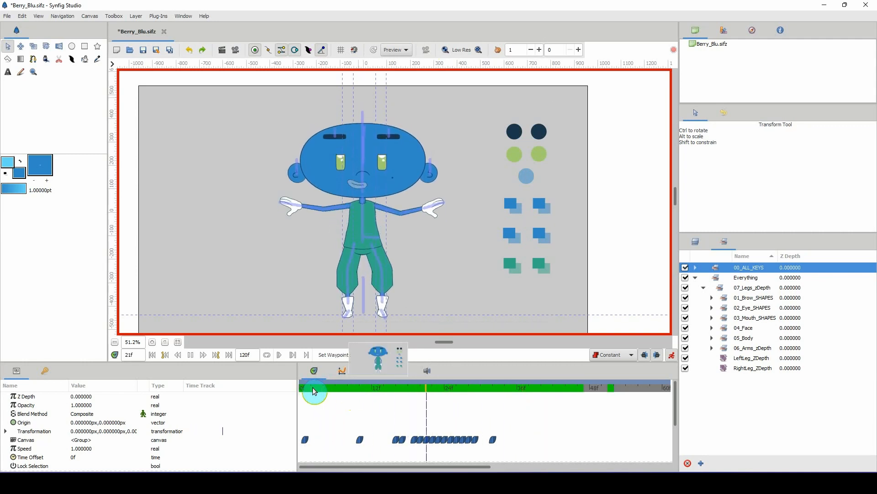
pyautogui.press('space')
pyautogui.moveTo(437, 391); pyautogui.dragTo(292, 410)
pyautogui.press('space')
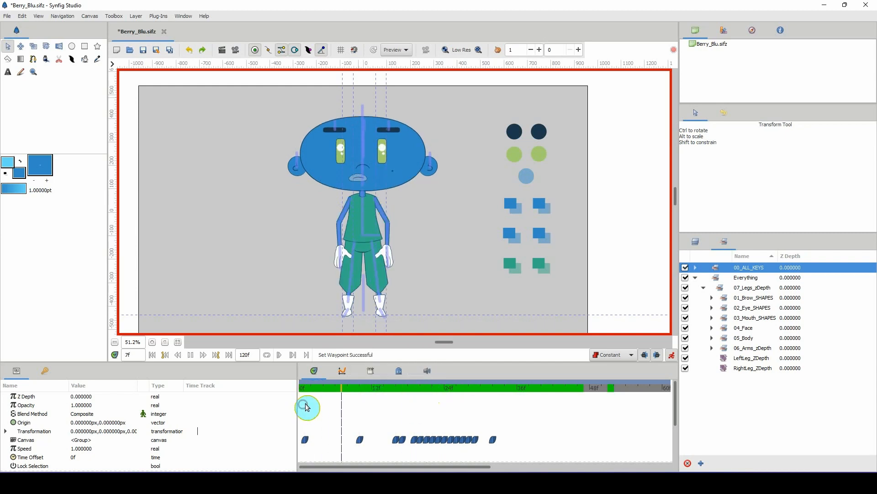
pyautogui.press('space')
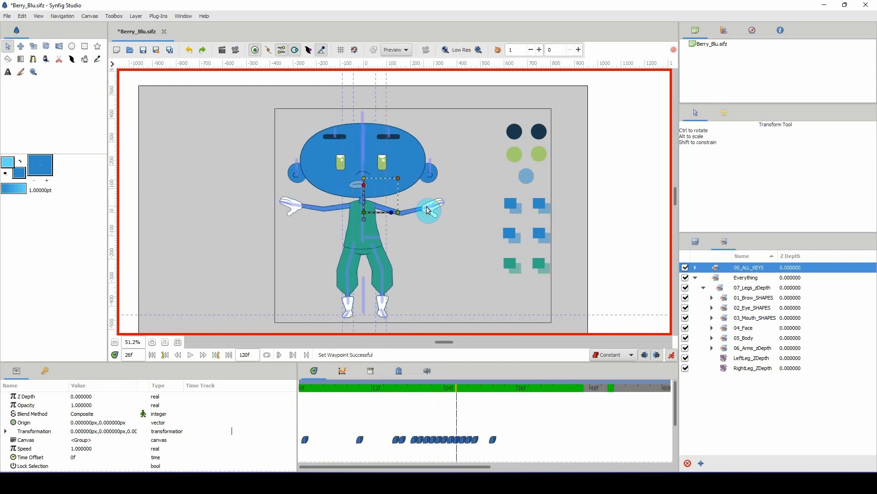
# Step: At frame 18, keyframe the Amount of LeftLeg_ZDepth in the 07_Legs_zDepth group at -52°
pyautogui.click(695, 277)
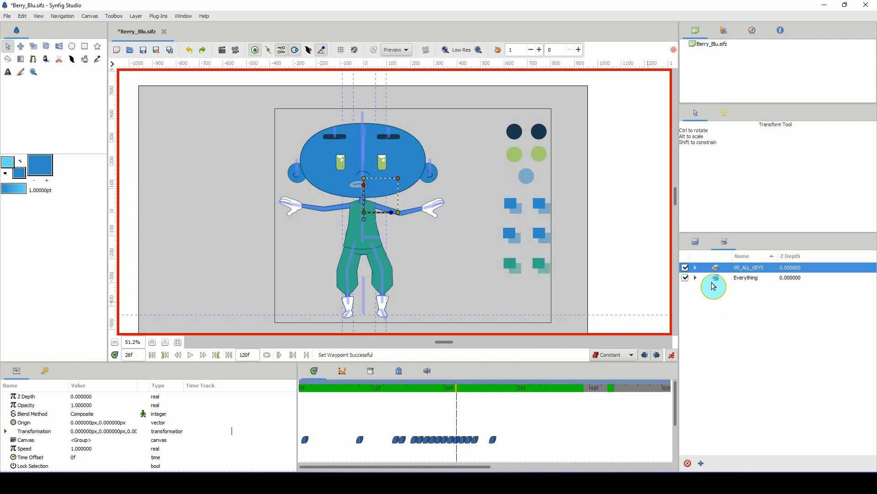
pyautogui.moveTo(427, 392); pyautogui.dragTo(408, 401)
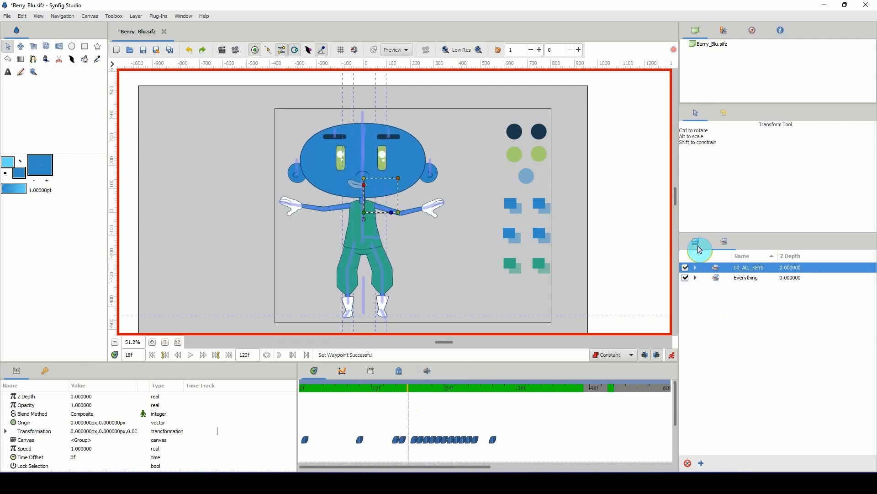
pyautogui.click(717, 279)
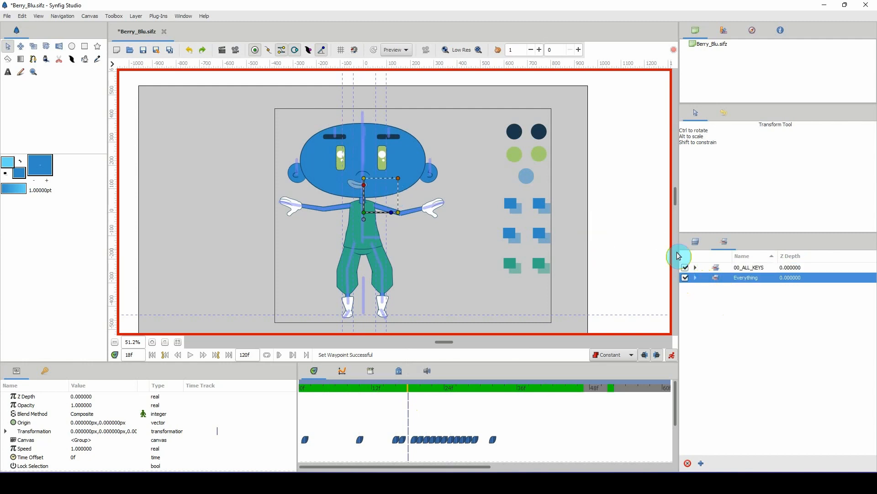
pyautogui.click(695, 278)
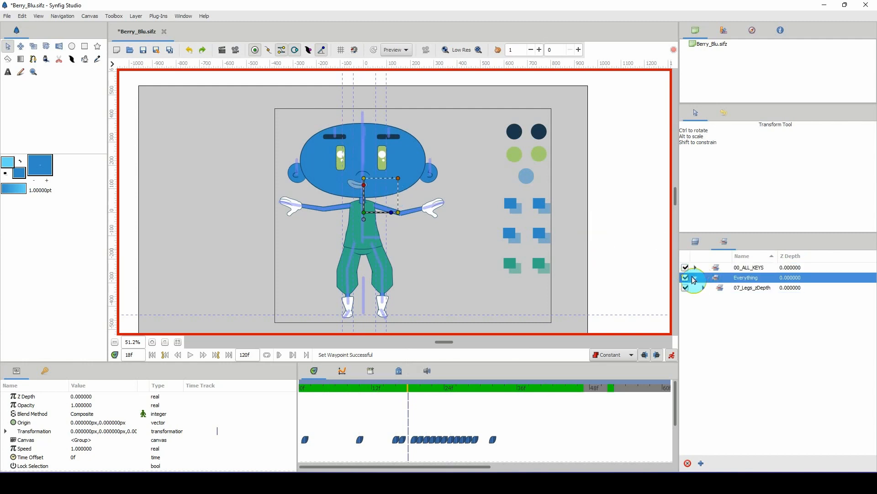
pyautogui.click(719, 287)
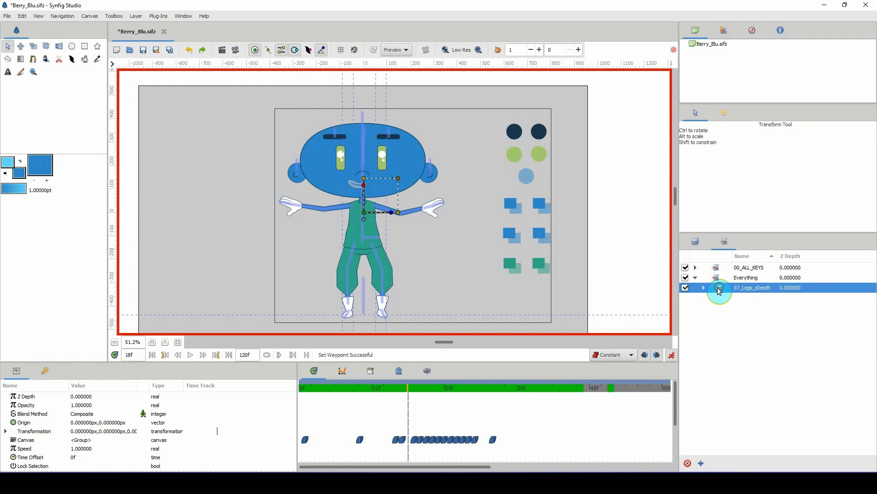
pyautogui.click(703, 287)
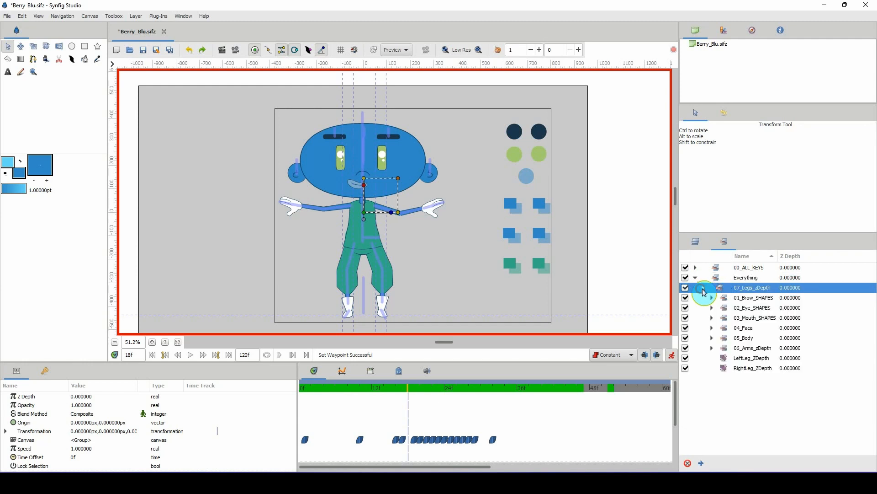
pyautogui.click(733, 360)
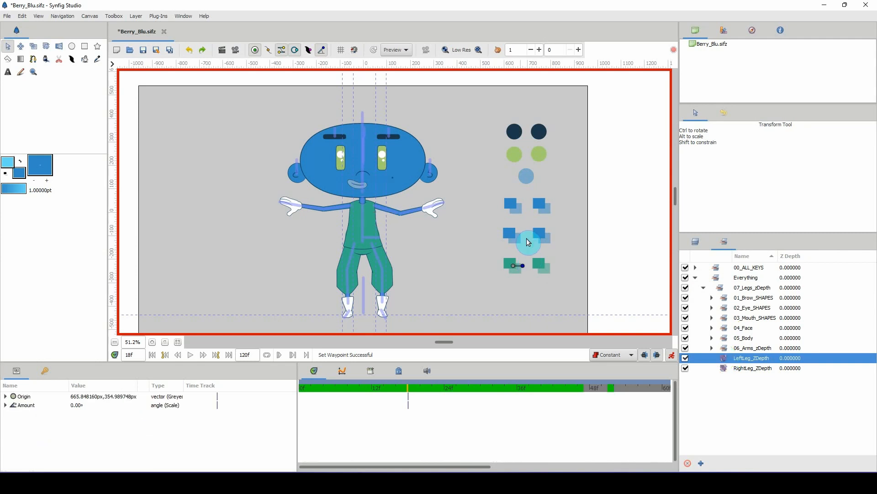
pyautogui.moveTo(524, 271); pyautogui.dragTo(512, 256)
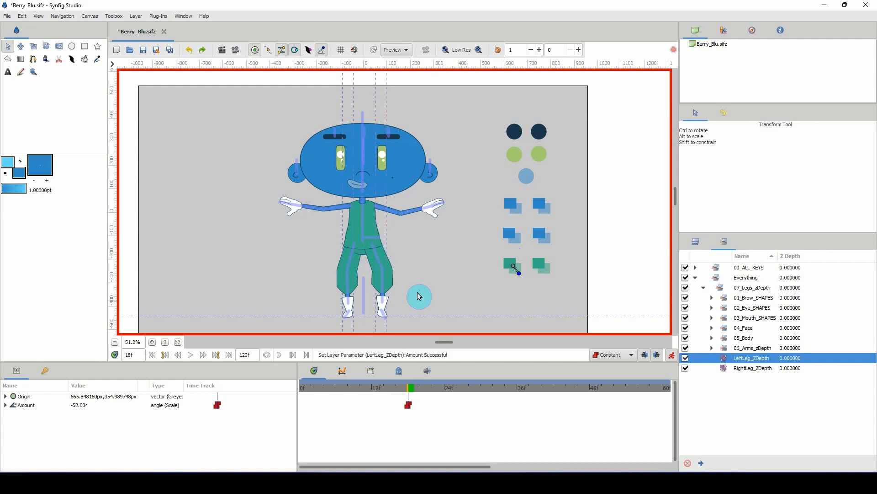
# Step: Select the Everything group and rotate the leg bones inward at frame 18 so both legs stand closer together
pyautogui.click(716, 278)
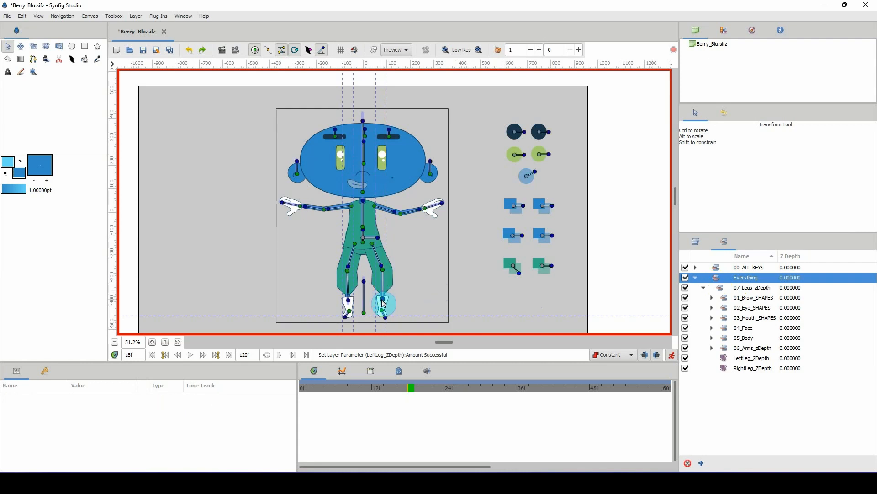
pyautogui.moveTo(383, 302); pyautogui.dragTo(392, 298)
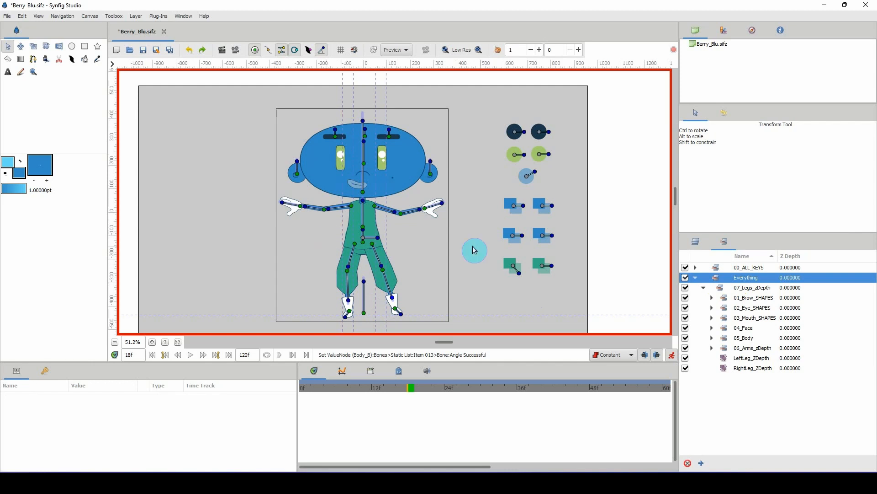
pyautogui.moveTo(379, 268)
pyautogui.mouseDown()
pyautogui.moveTo(352, 267)
pyautogui.moveTo(359, 295)
pyautogui.moveTo(370, 279)
pyautogui.mouseUp()
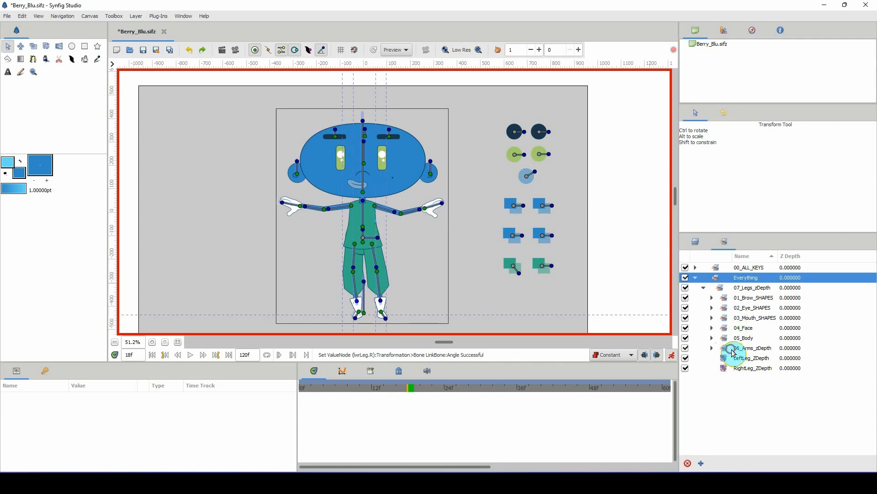
# Step: Expand 06_Arms_zDepth and keyframe the Amount of LeftArm_ZDepth at -76° on frame 18
pyautogui.click(714, 349)
pyautogui.click(724, 359)
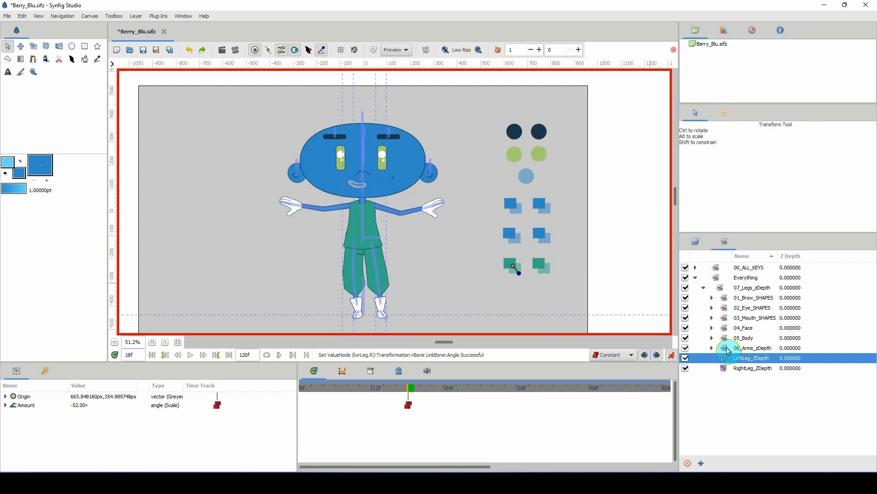
pyautogui.click(712, 348)
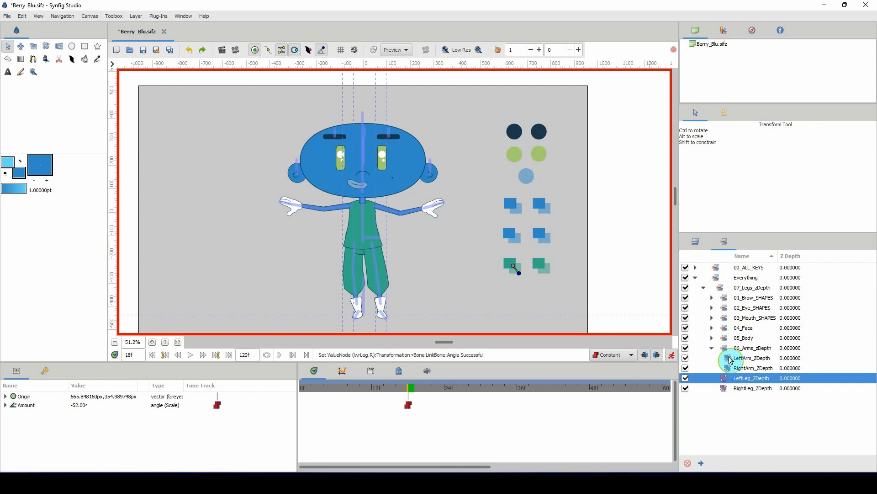
pyautogui.click(728, 358)
pyautogui.moveTo(528, 239); pyautogui.dragTo(522, 246)
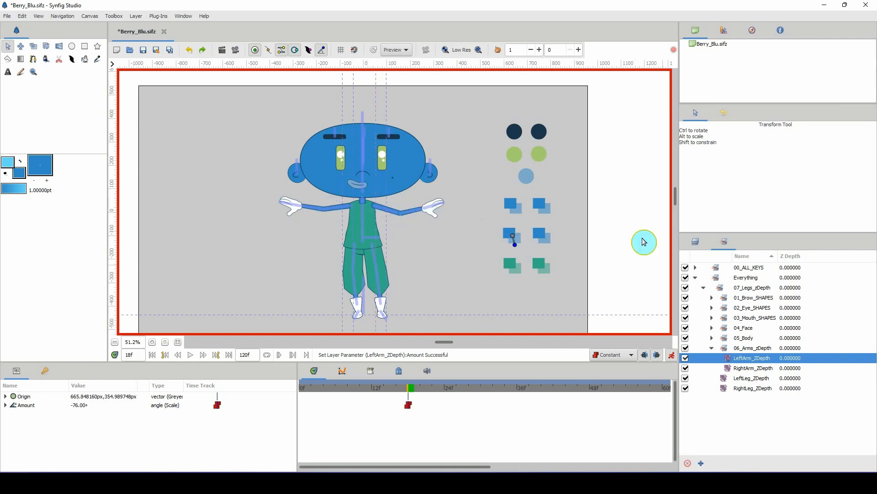
# Step: Select the Everything group and, at frame 18, lower both arms toward the body, nudge the left shoulder inward and slightly rotate the right lower leg
pyautogui.click(713, 280)
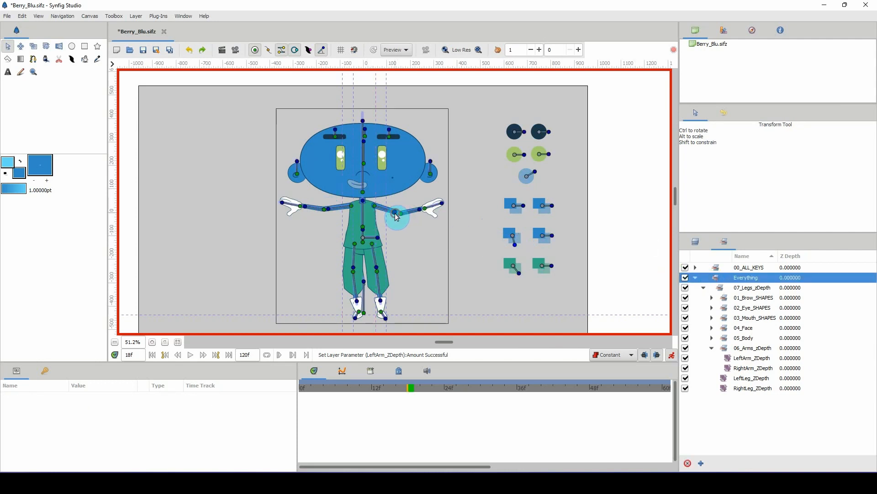
pyautogui.moveTo(395, 212); pyautogui.dragTo(388, 228)
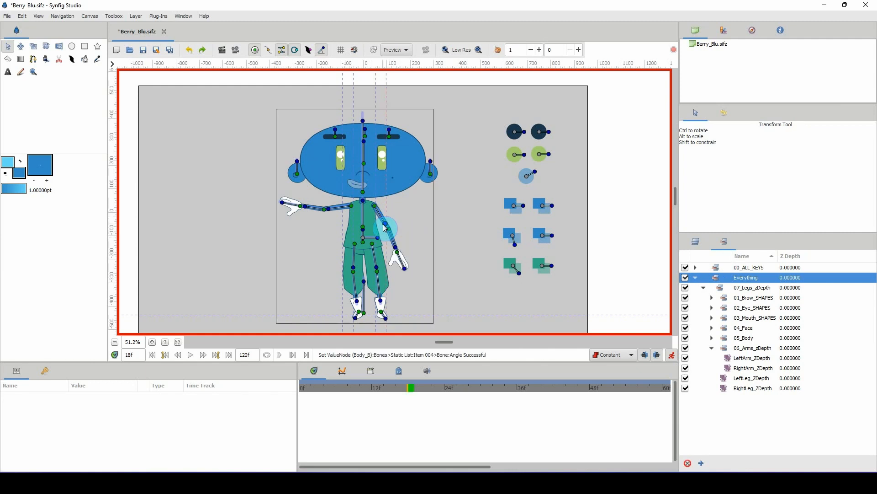
pyautogui.moveTo(329, 209); pyautogui.dragTo(371, 206)
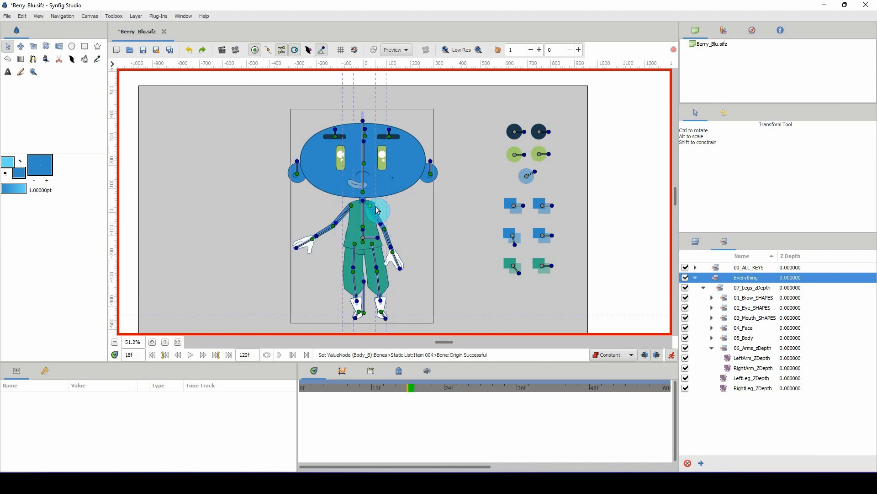
pyautogui.hotkey('ctrl', 'z')
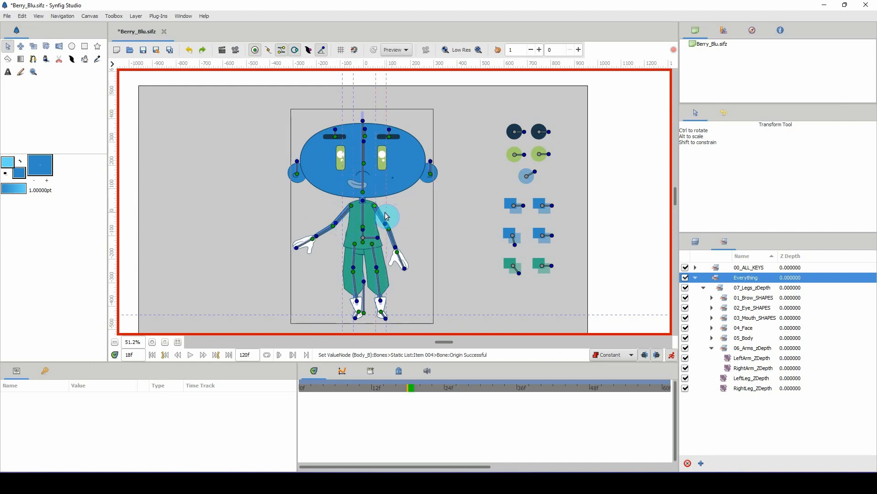
pyautogui.press('Left')
pyautogui.press('Left')
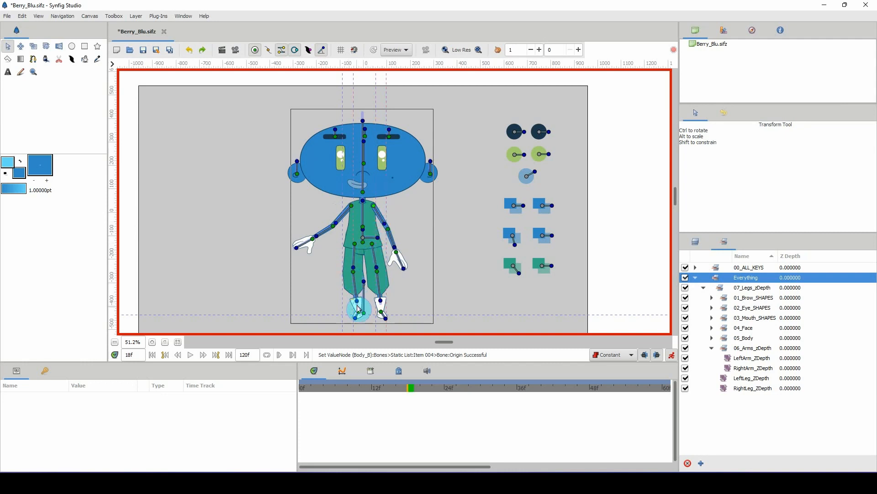
pyautogui.moveTo(356, 305); pyautogui.dragTo(357, 305)
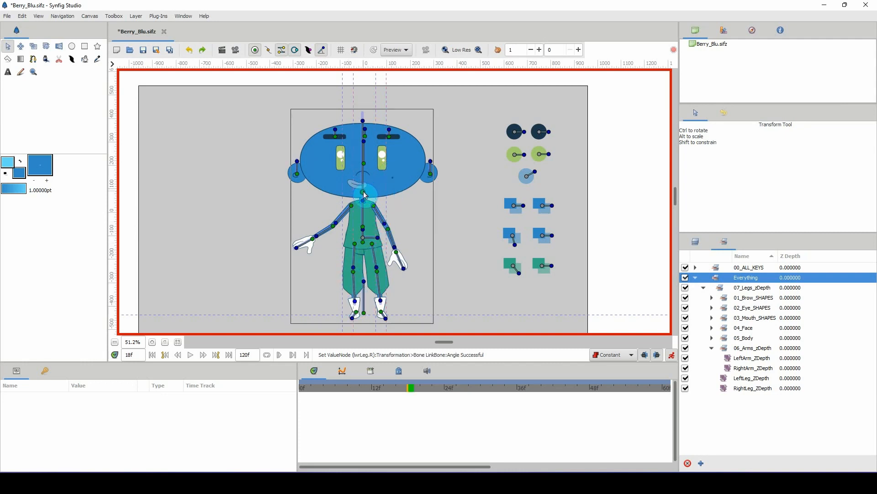
# Step: Shift the facial features toward the character's right and move the right ear inward to turn the head at frame 18
pyautogui.moveTo(364, 165); pyautogui.dragTo(343, 173)
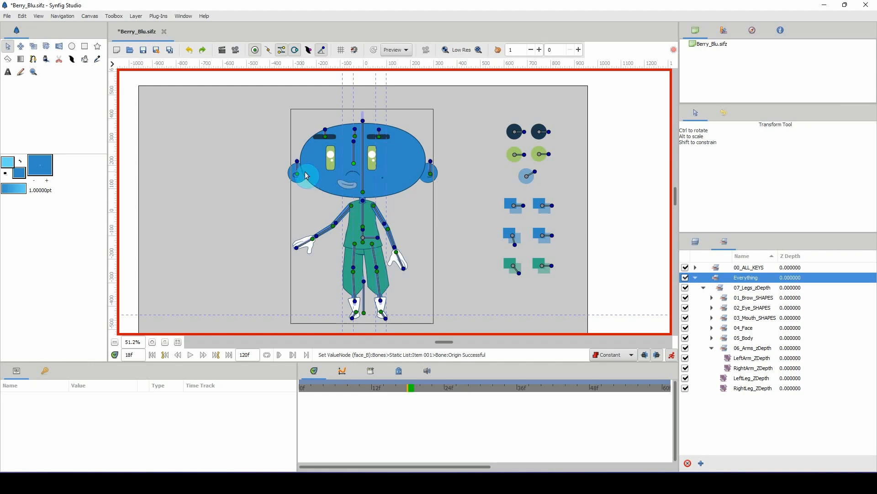
pyautogui.moveTo(297, 177); pyautogui.dragTo(307, 180)
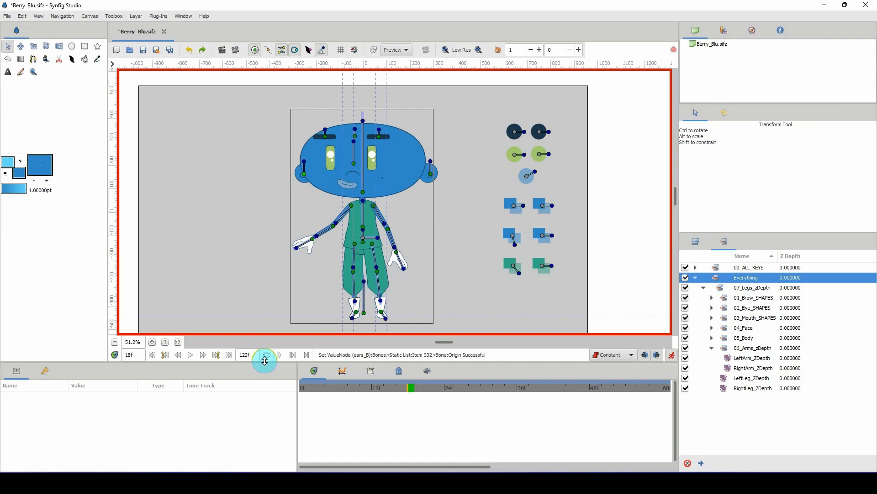
pyautogui.scroll(2, 135, 340)
pyautogui.moveTo(379, 314); pyautogui.dragTo(378, 263)
pyautogui.scroll(-2, 379, 263)
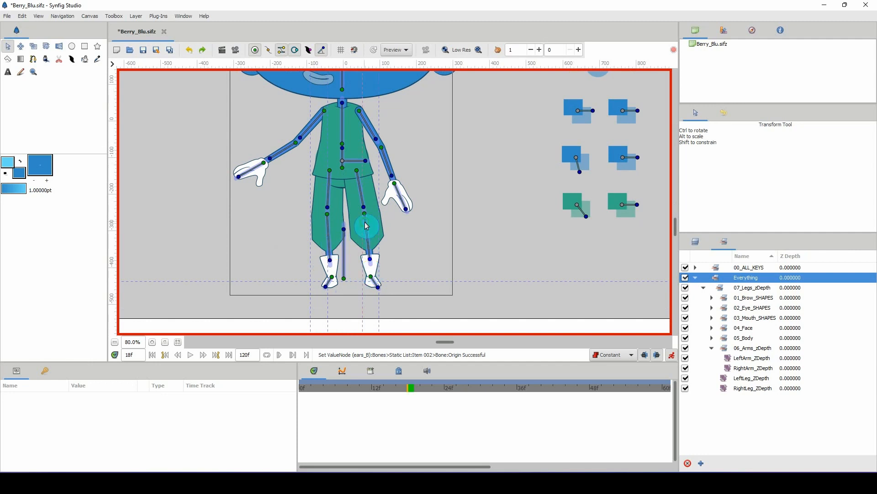
pyautogui.scroll(5, 366, 225)
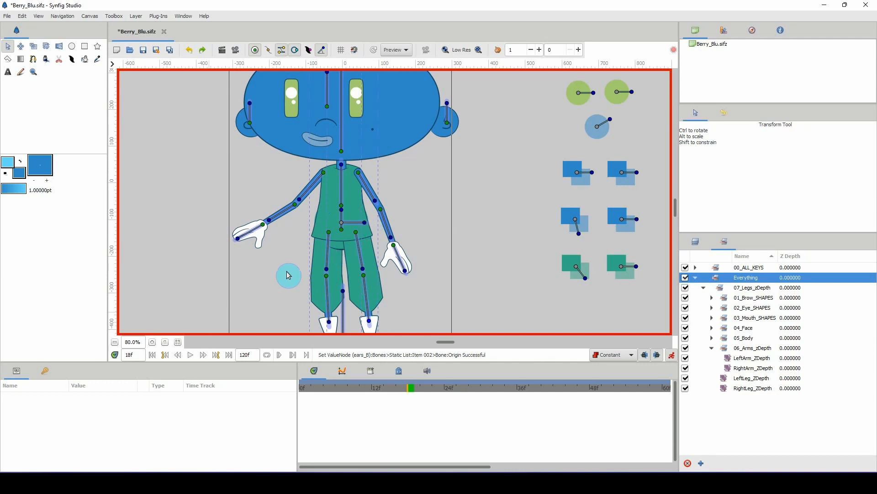
pyautogui.scroll(-2, 128, 343)
pyautogui.scroll(-1, 128, 343)
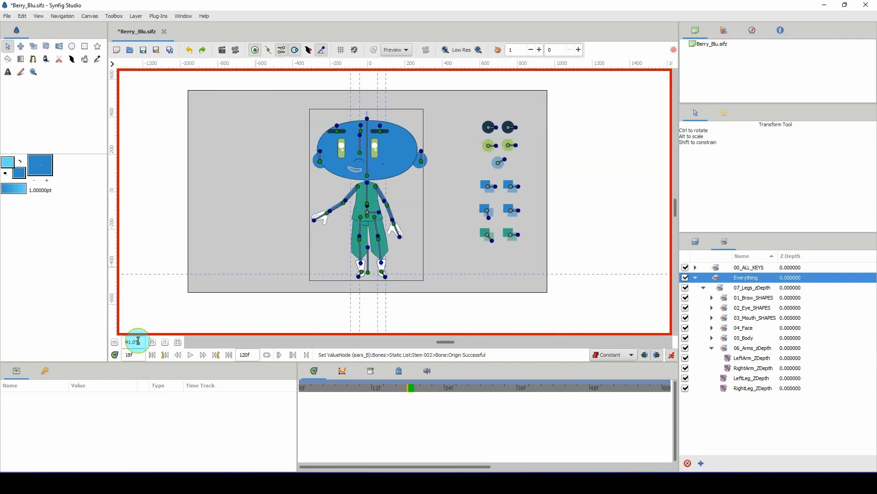